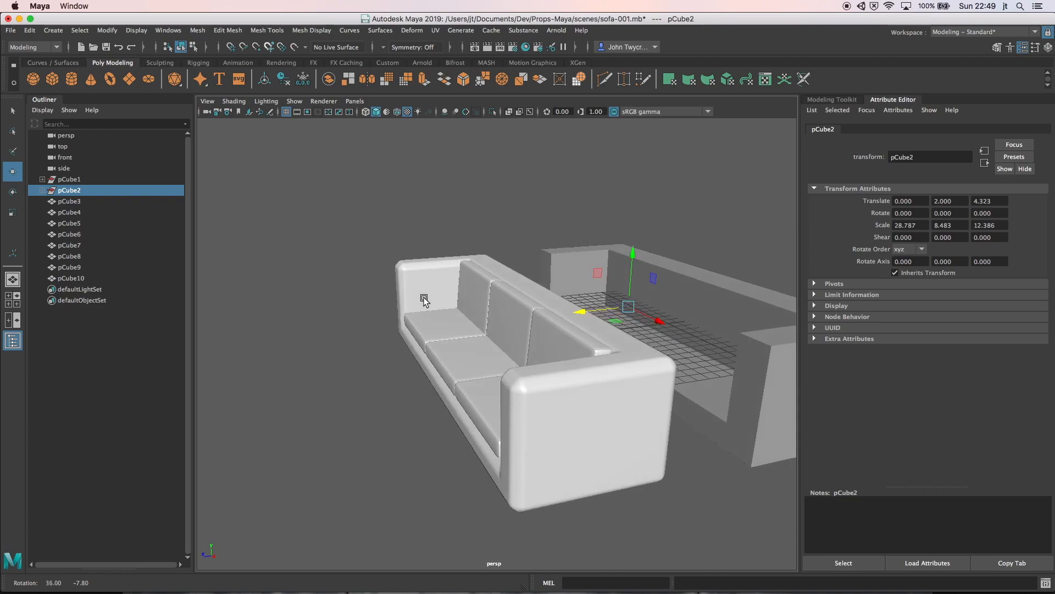
- Try raising the cutting cube pCube2 by about 1.3 units, and undo the move
click(577, 260)
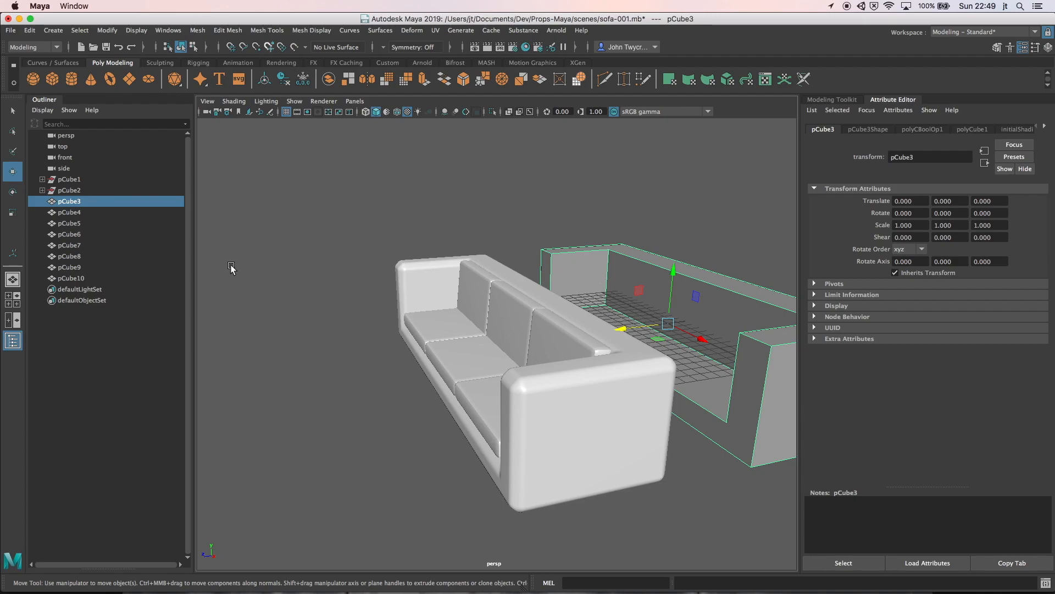
click(87, 189)
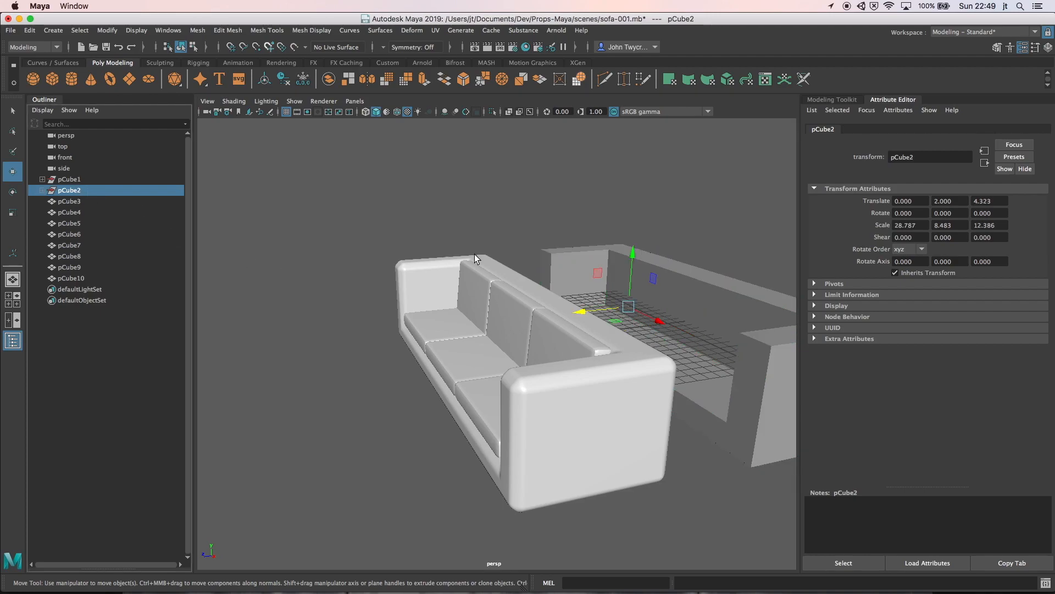
mouse_move(634, 255)
mouse_down()
mouse_move(636, 224)
mouse_move(633, 305)
mouse_move(633, 241)
mouse_up()
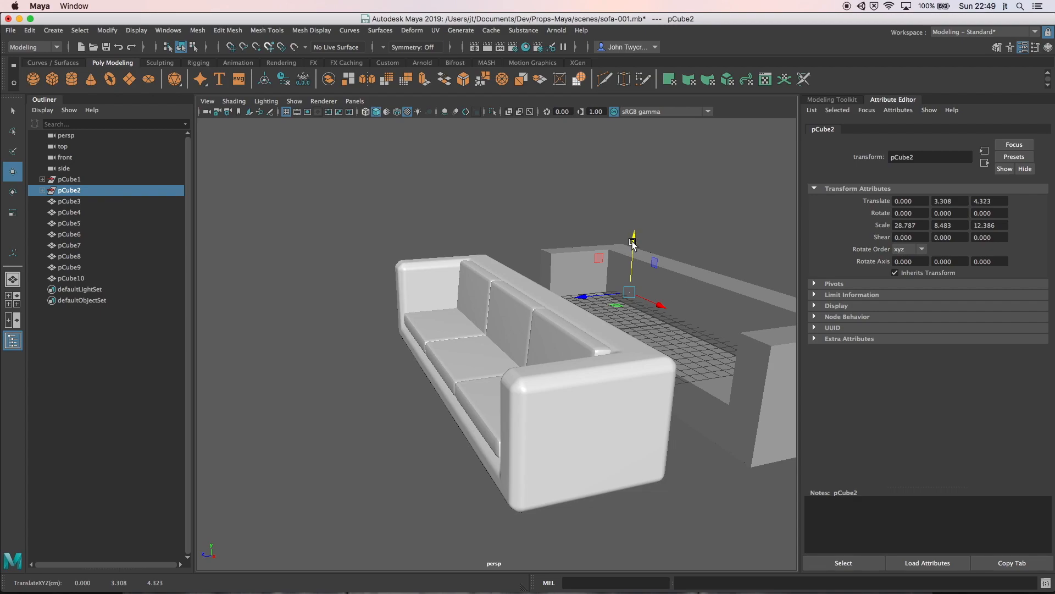
key(super+z)
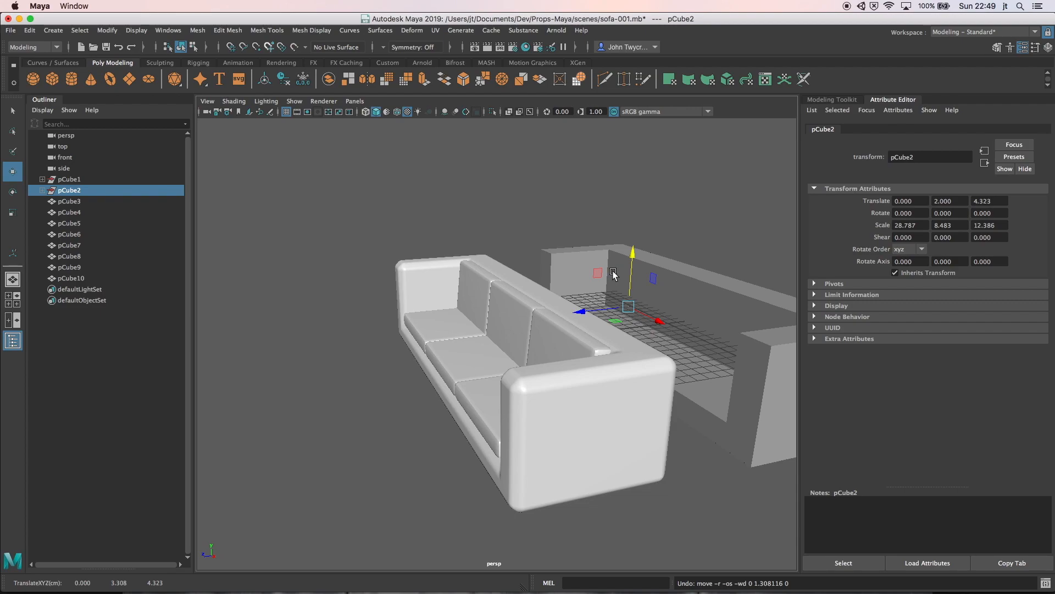
- Examine the finished sofa's middle back cushion and rounded frame from several angles
click(530, 324)
mouse_move(529, 323)
alt+mouse_down()
mouse_move(558, 312)
mouse_move(562, 326)
mouse_move(550, 322)
alt+mouse_up()
mouse_move(480, 313)
alt+mouse_down()
mouse_move(538, 331)
mouse_move(473, 299)
alt+mouse_up()
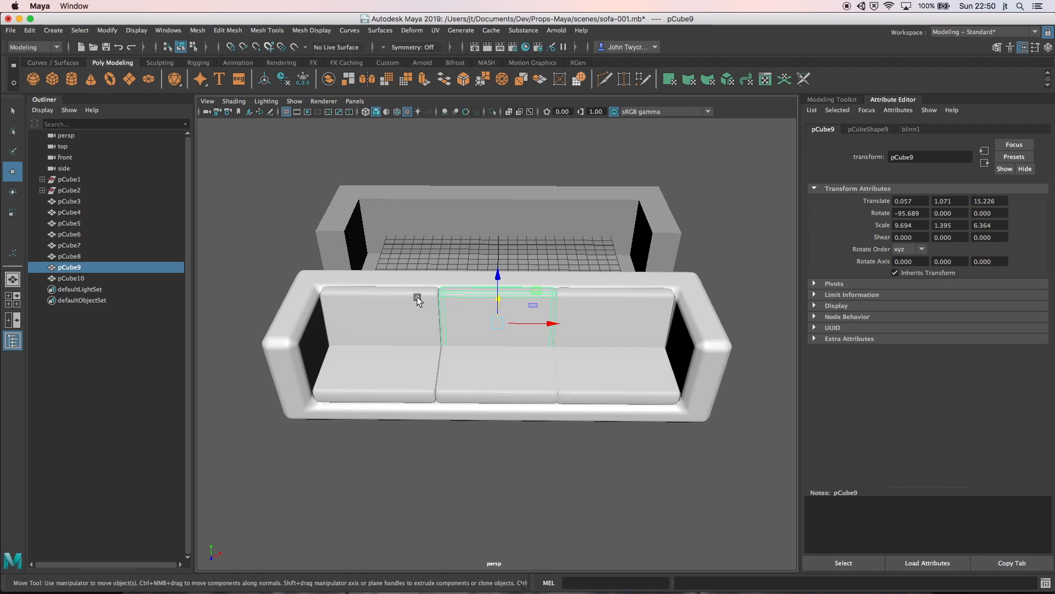
click(311, 297)
alt+drag(311, 297, 356, 303)
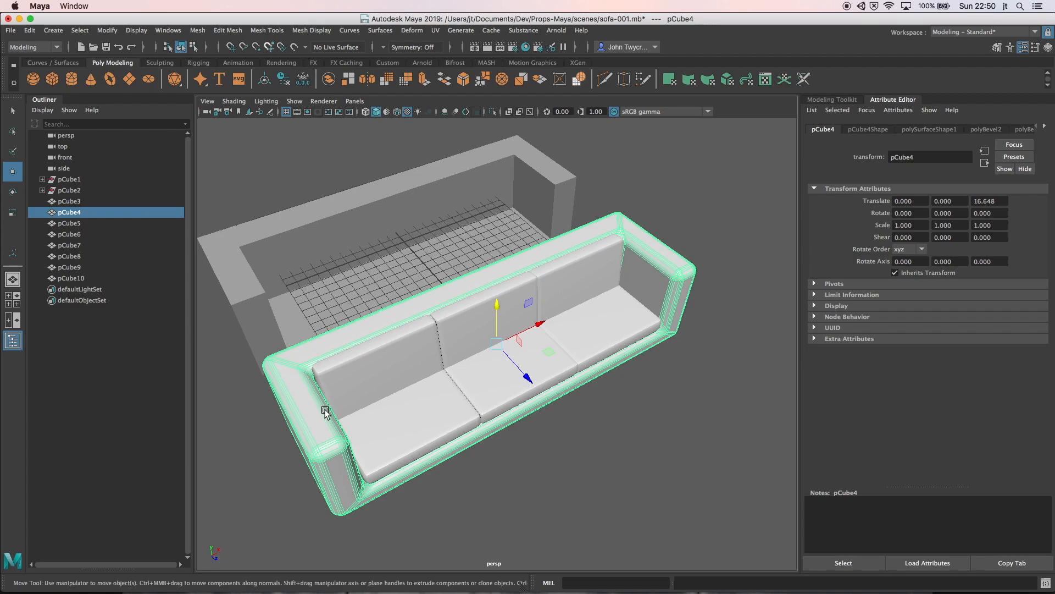
alt+drag(309, 404, 264, 370)
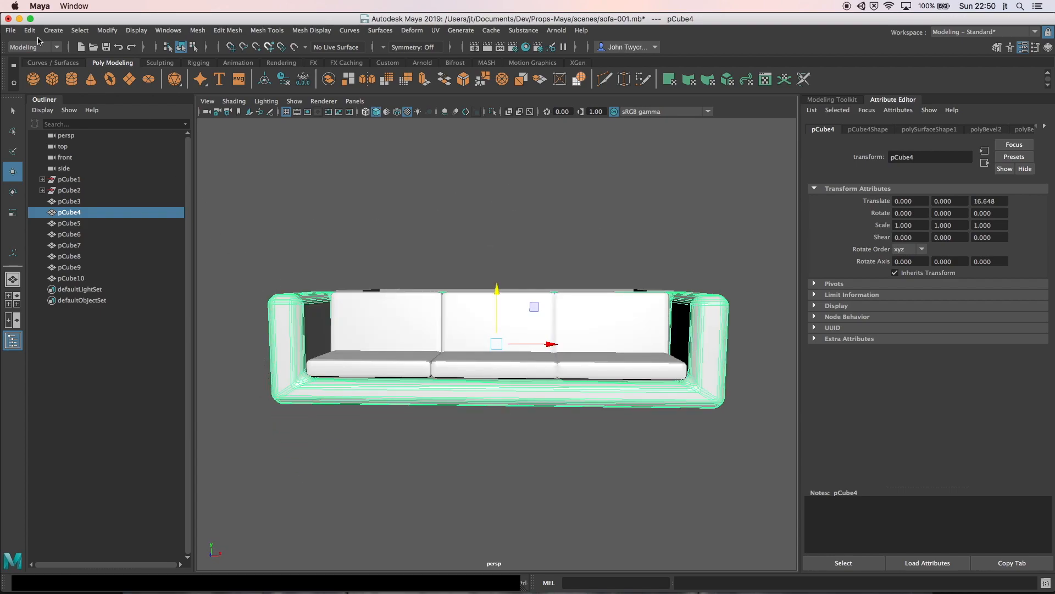
- Start a new scene, saving the changes to sofa-001.mb, and add a polygon cube at the origin
click(11, 30)
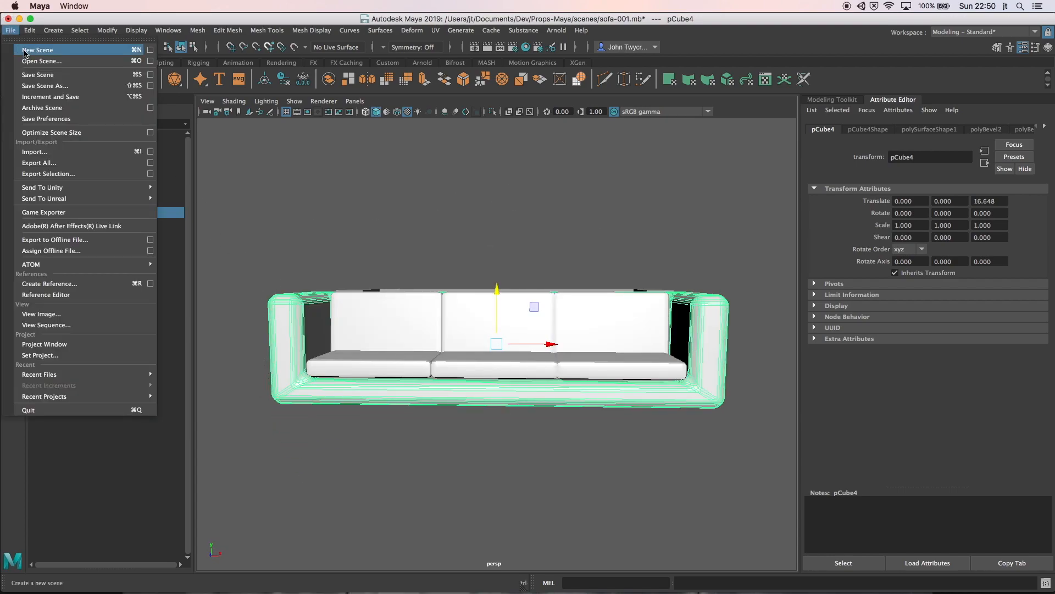
click(24, 50)
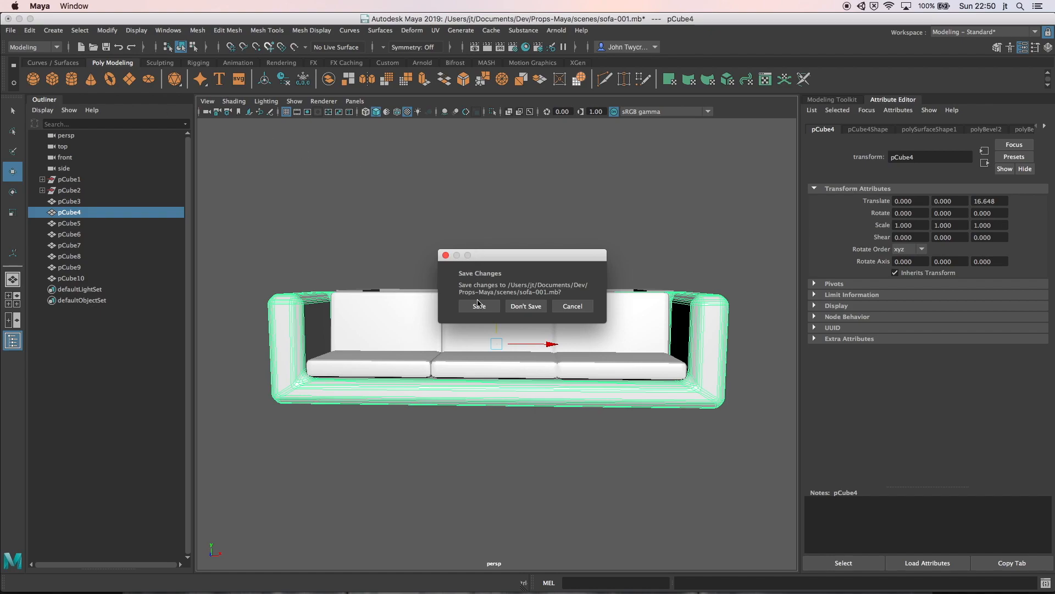
click(493, 306)
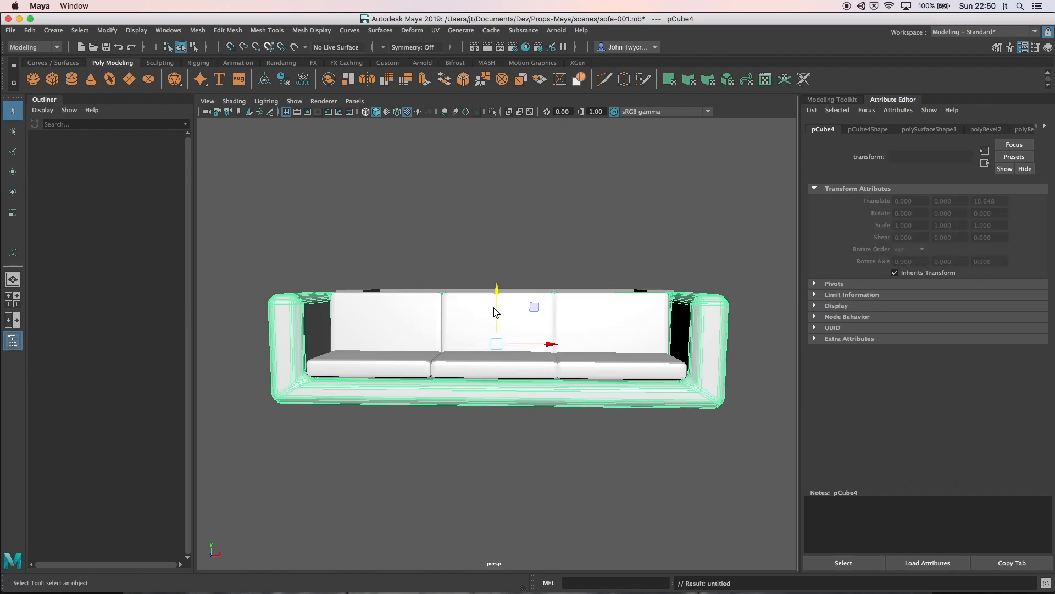
click(53, 79)
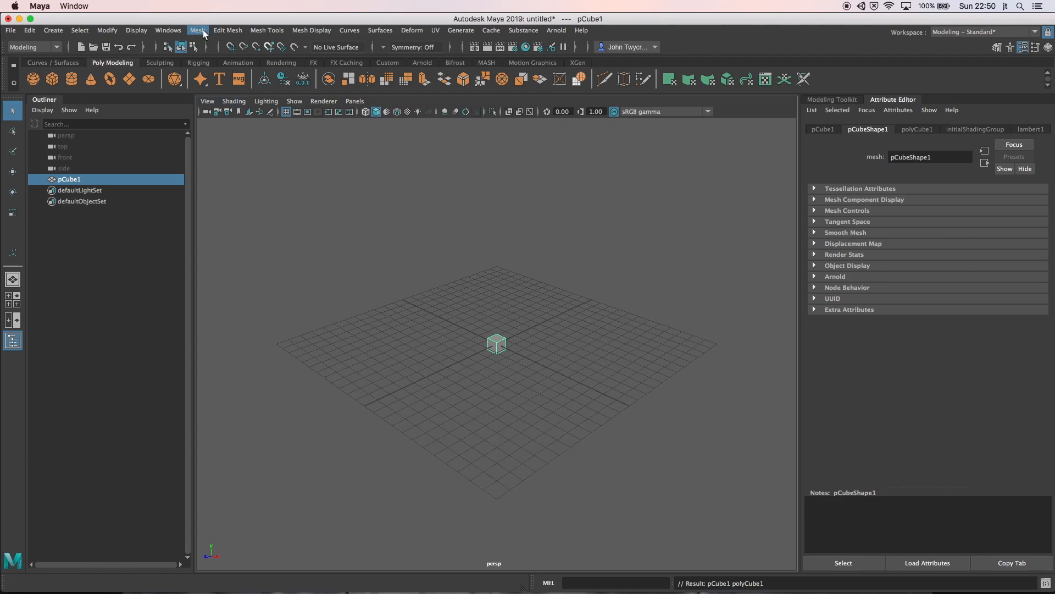
click(172, 31)
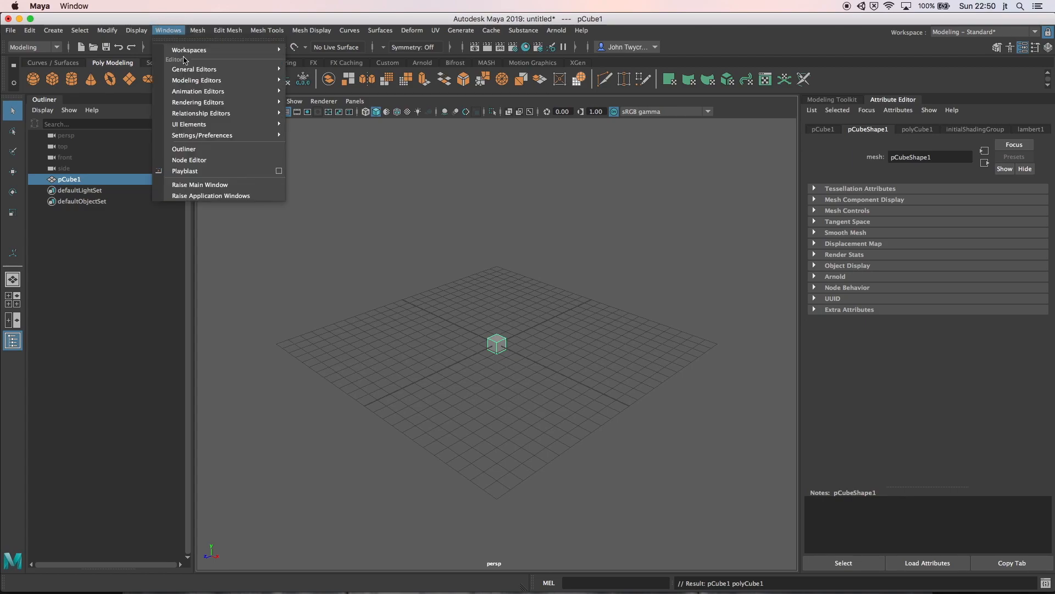
mouse_move(186, 72)
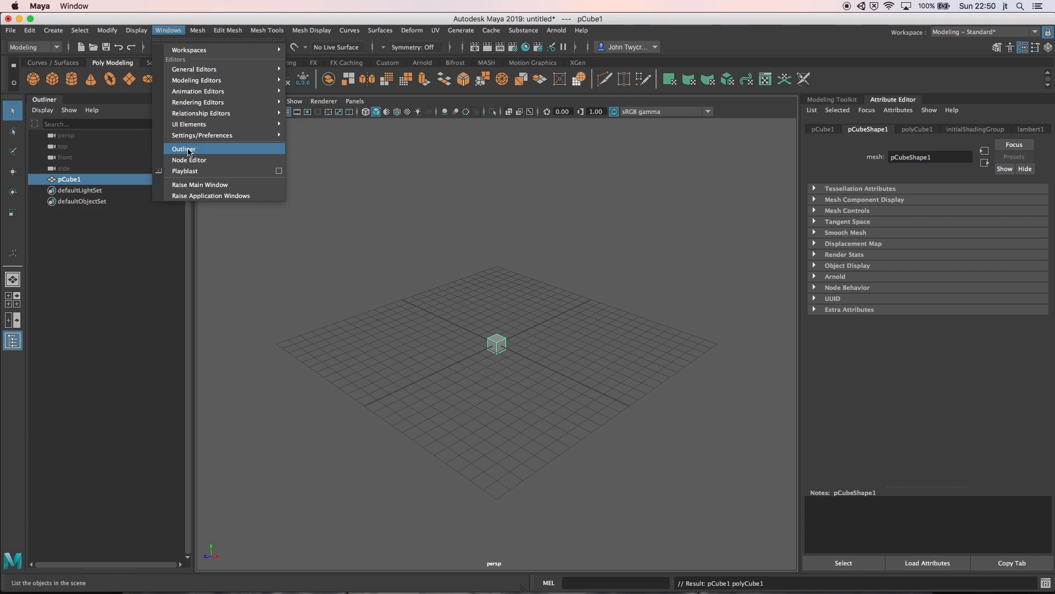
mouse_move(13, 31)
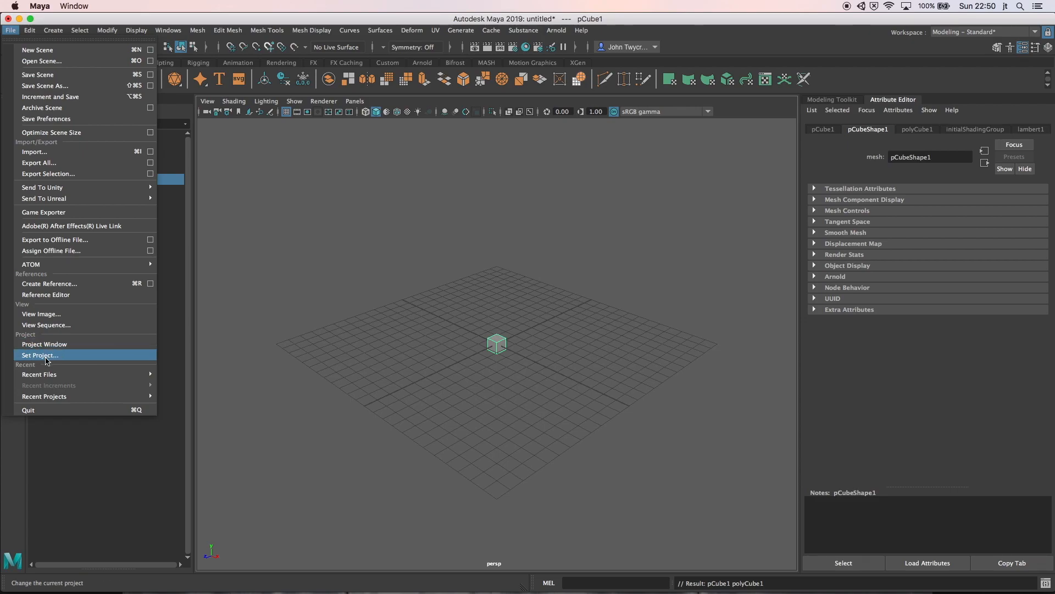
click(201, 201)
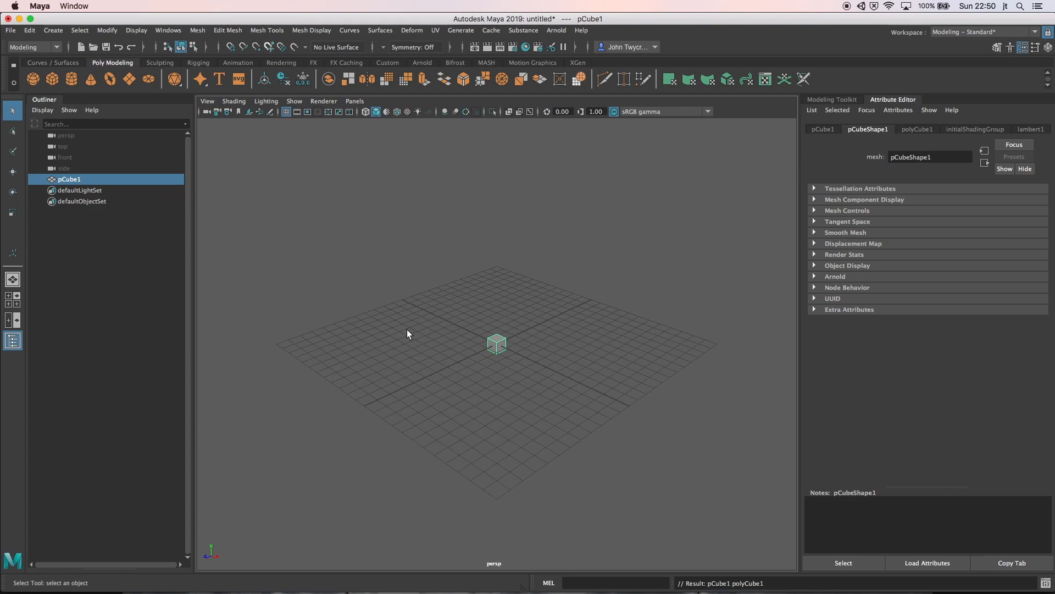
- Set the new polygon cube's width to 240 and reduce it to 180
click(492, 341)
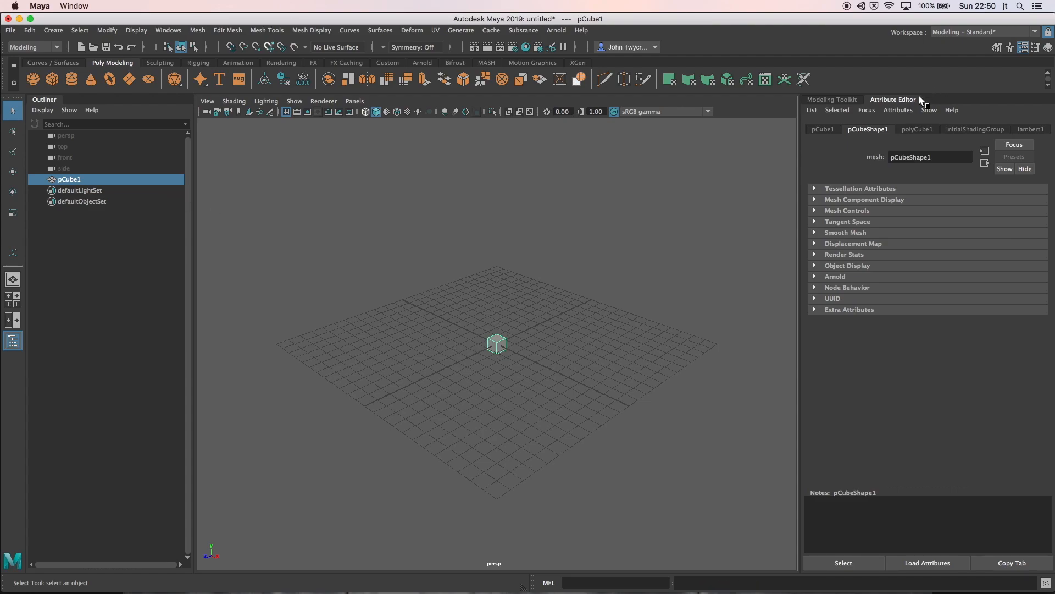
click(921, 129)
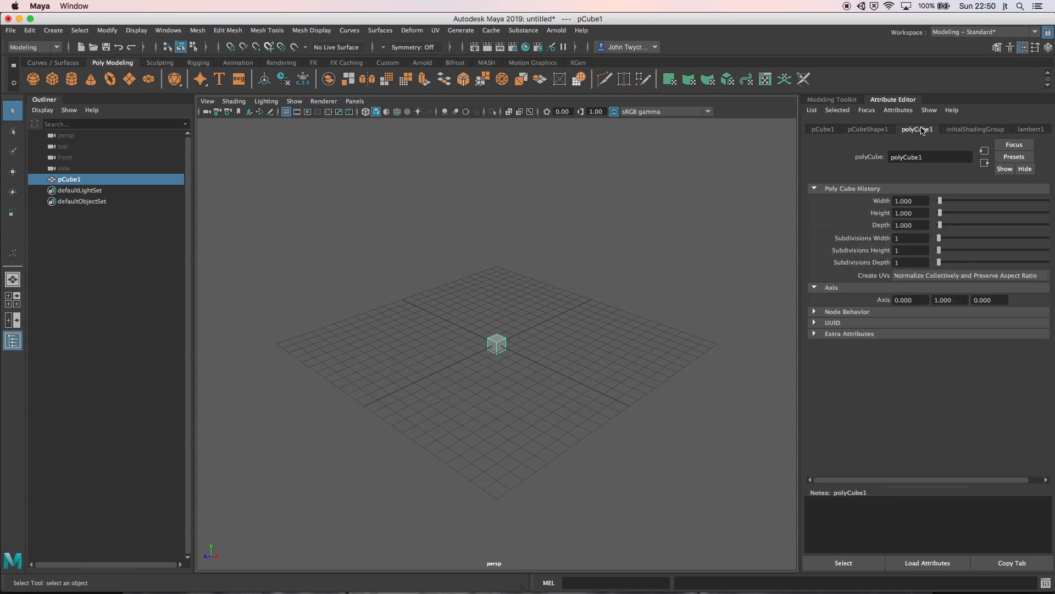
click(918, 202)
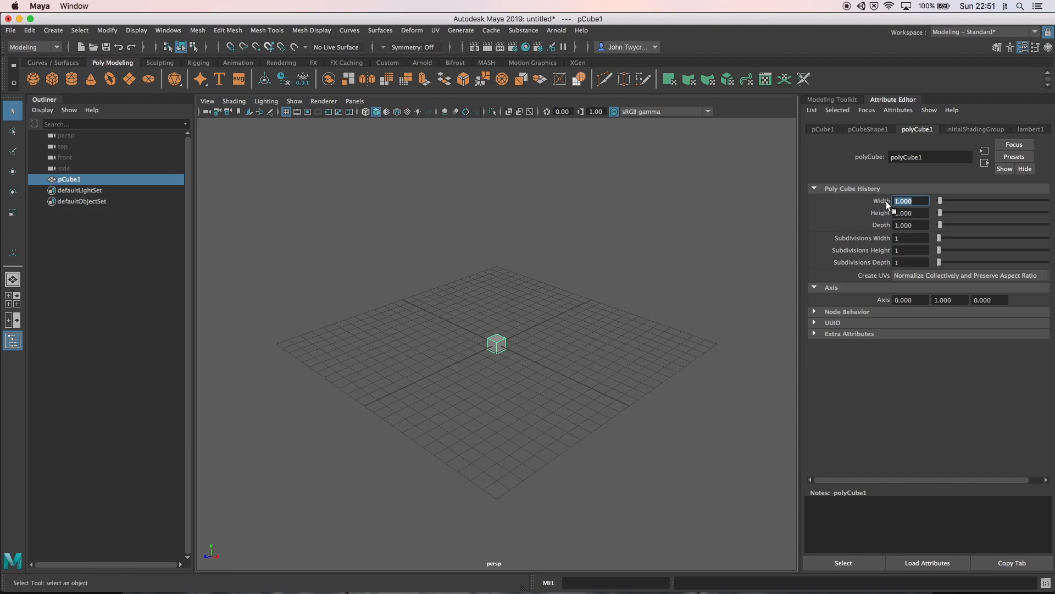
text(240)
key(Return)
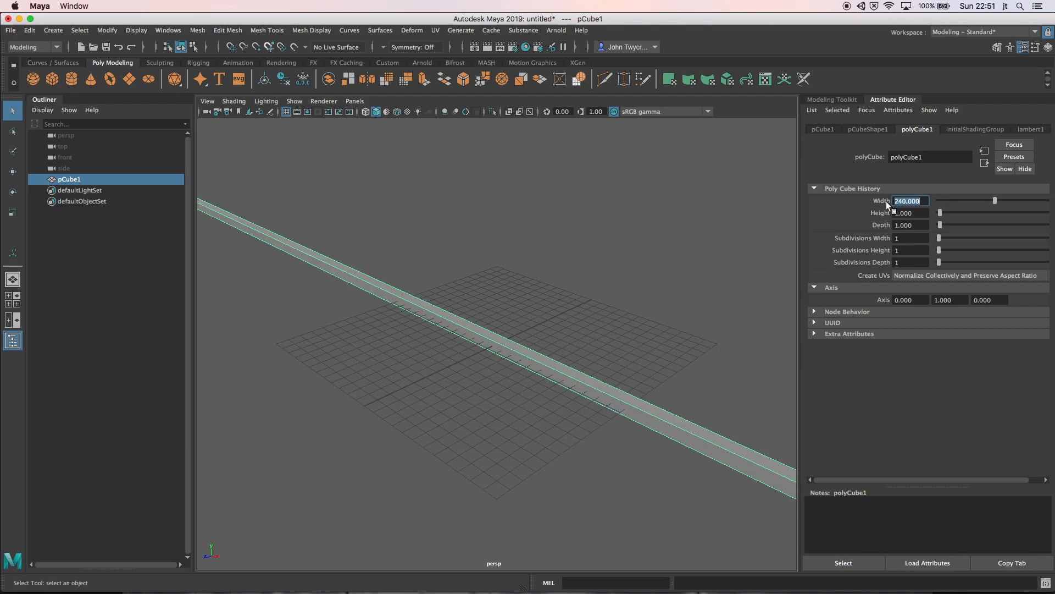
text(180)
key(Return)
scroll(670, 350, down, 10)
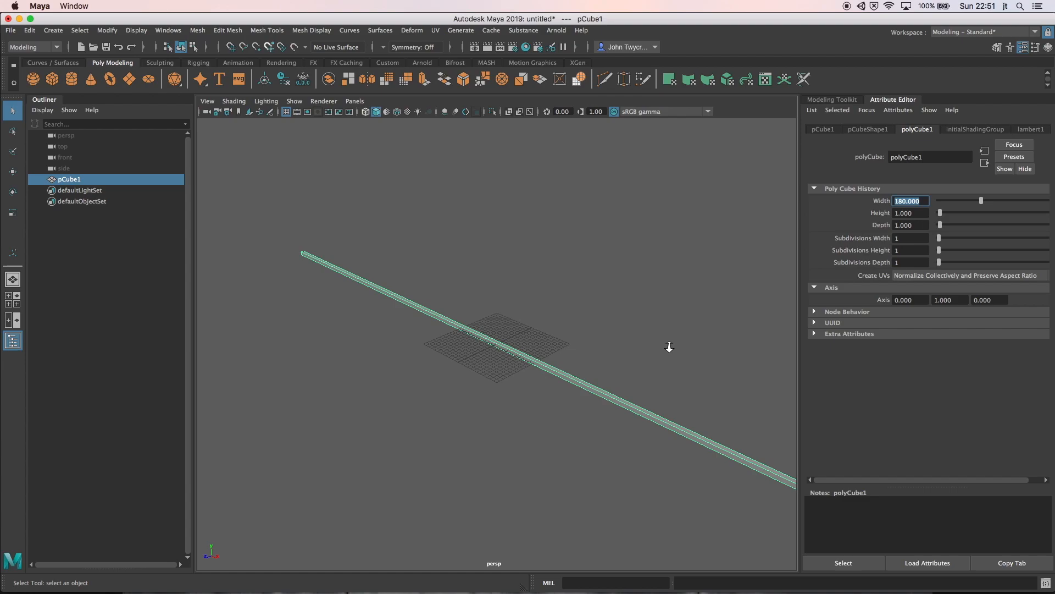
- Set the polygon cube's height to 70 and its depth to 75
drag(918, 217, 889, 217)
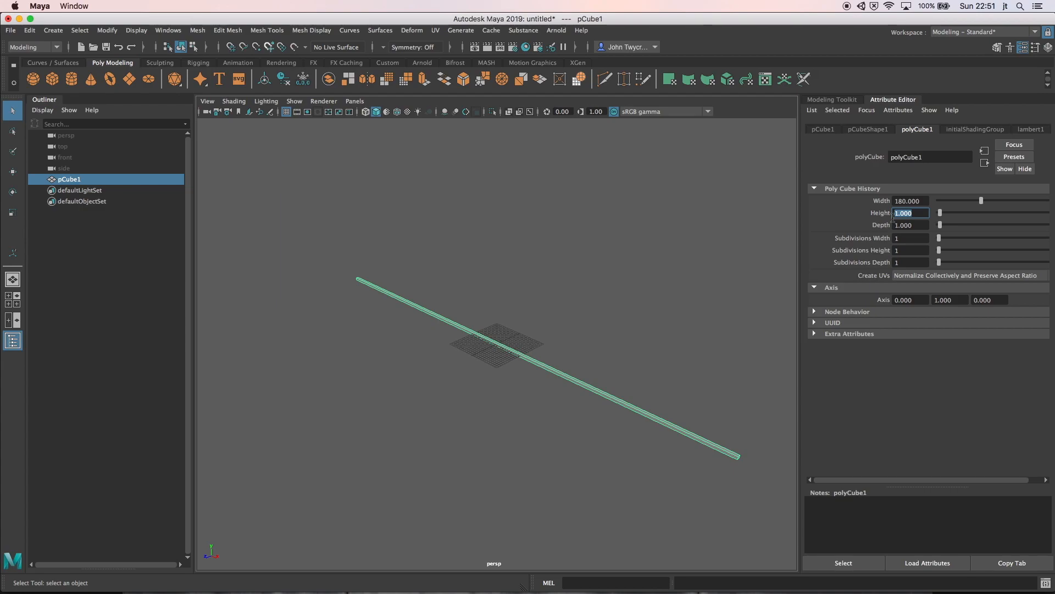
text(70)
key(Return)
click(890, 225)
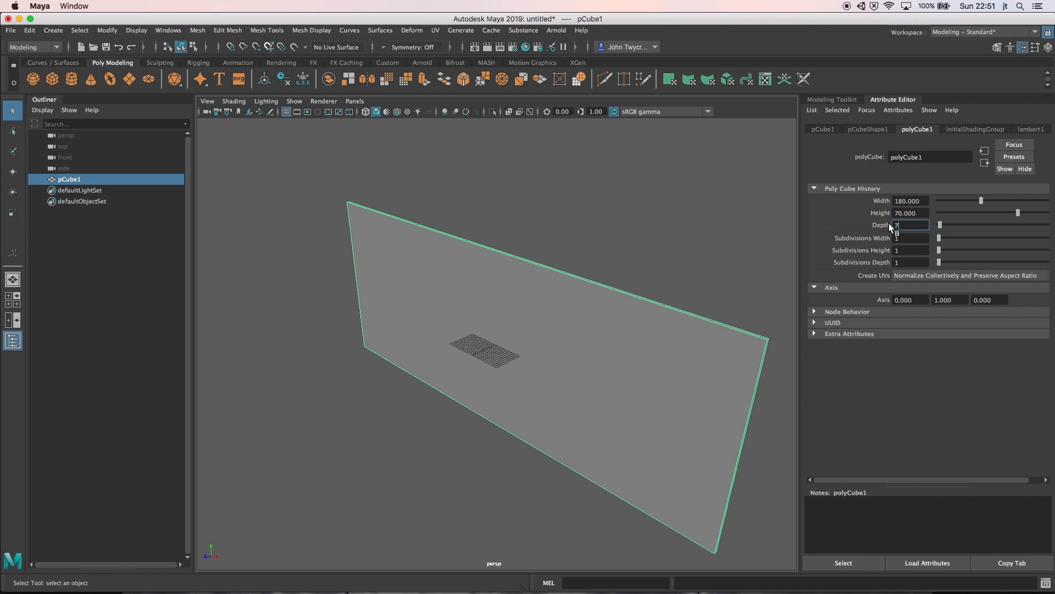
text(75)
key(Return)
click(715, 307)
alt+drag(715, 308, 691, 295)
- Import HumanBody.ma from the Bipeds sculpting base meshes into the scene as a scale reference, and minimise the Content Browser
drag(197, 31, 321, 102)
drag(701, 291, 257, 382)
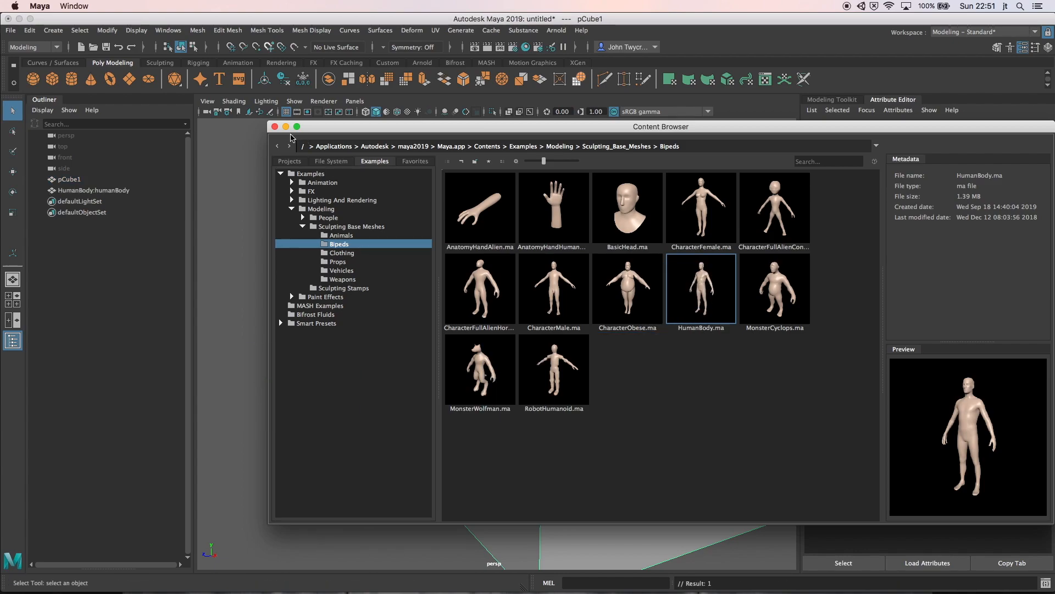
click(286, 126)
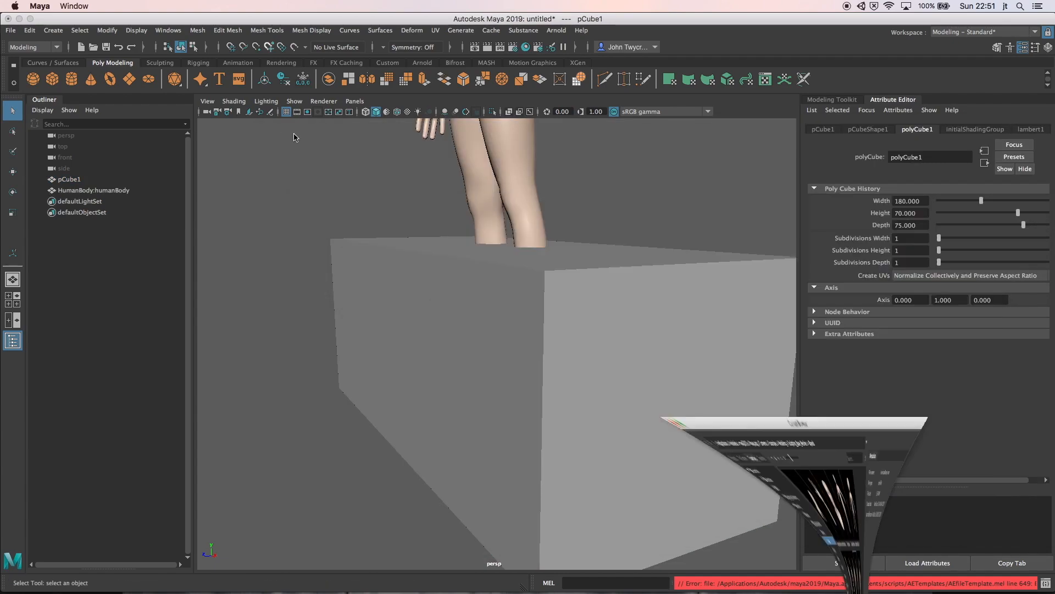
- Set the cube's Y translation to 37 to raise it towards the figure's foot level
click(482, 279)
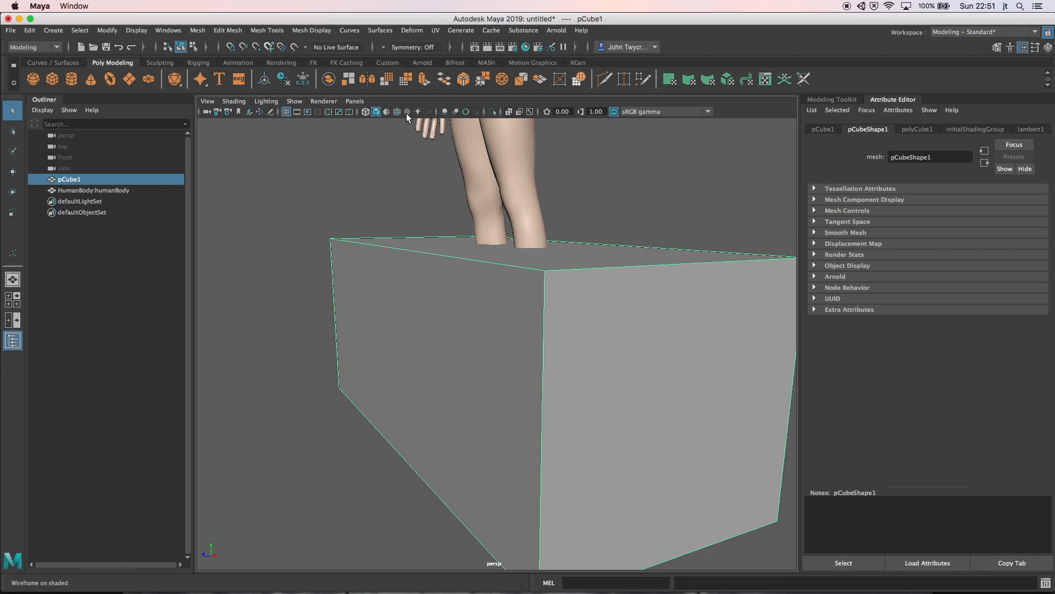
click(832, 130)
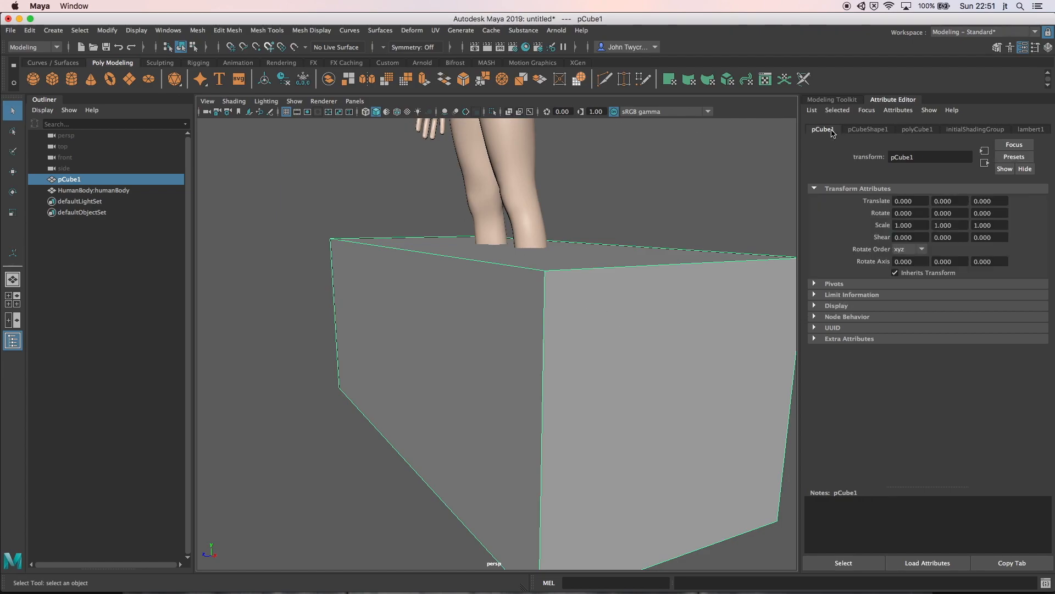
click(917, 129)
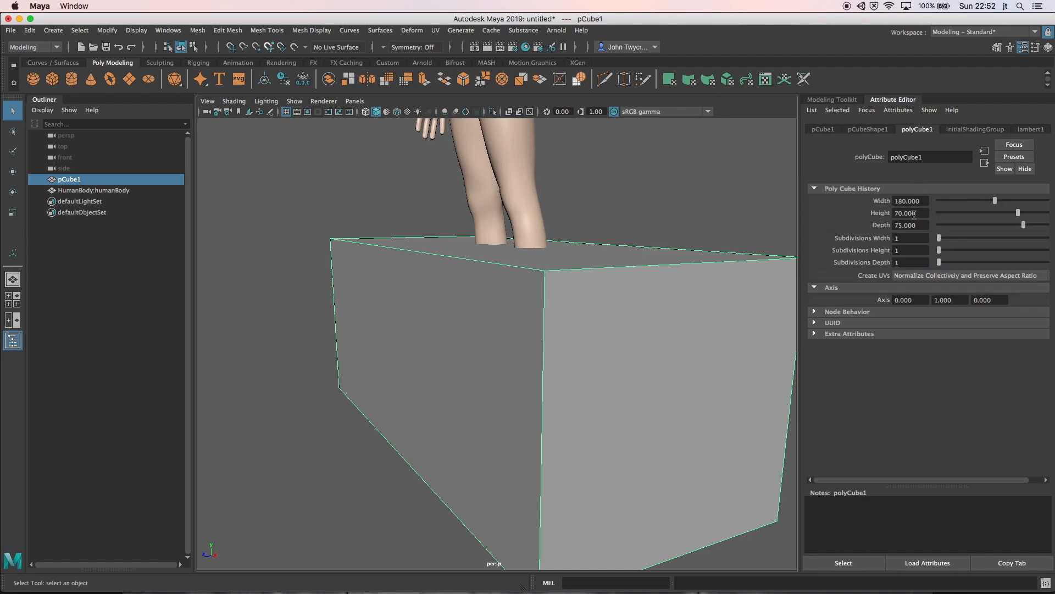
click(825, 130)
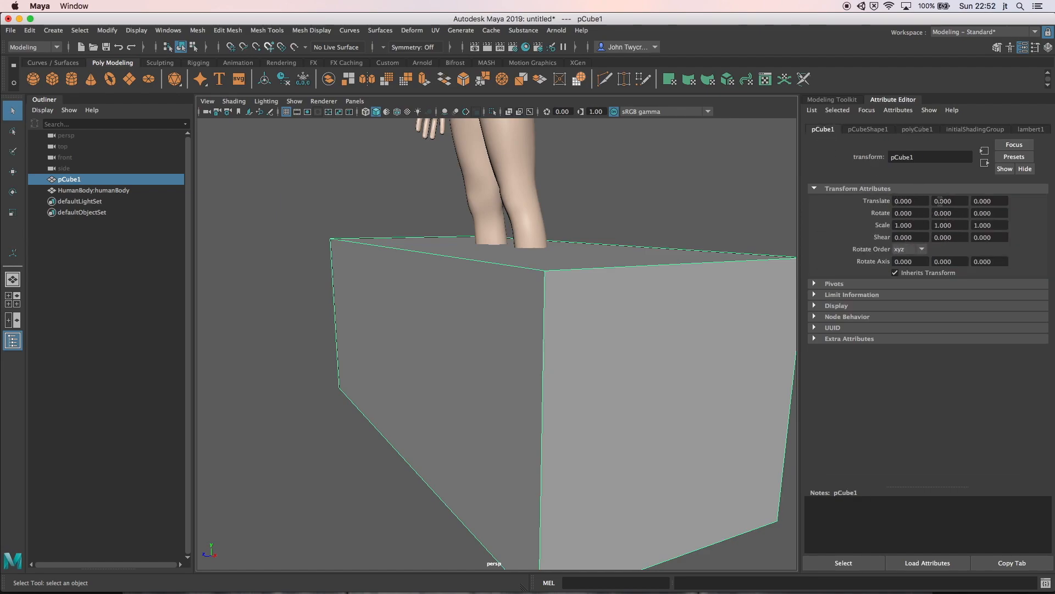
double_click(959, 201)
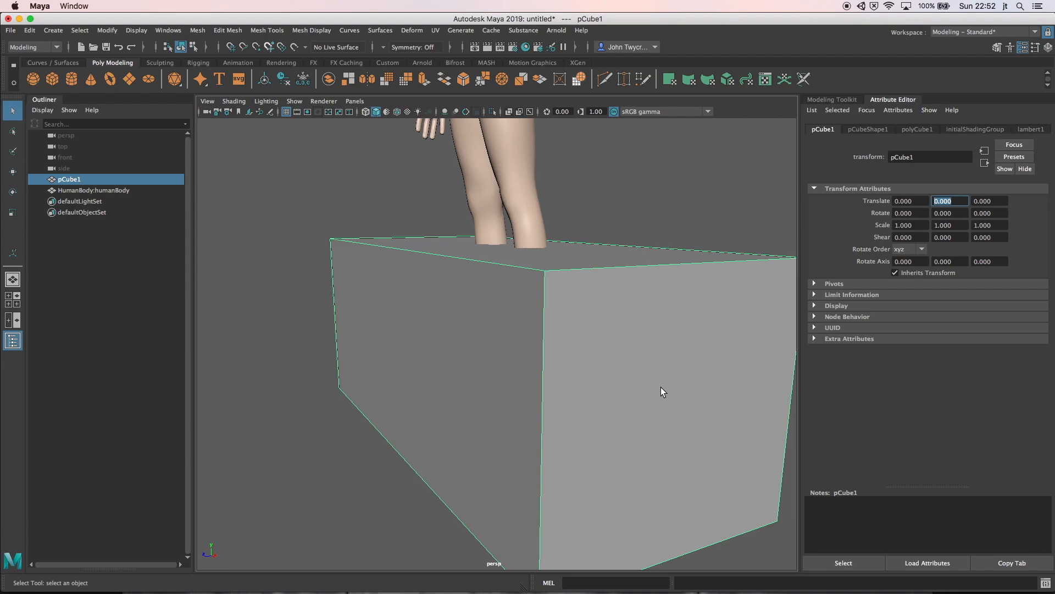
text(37)
key(Return)
- Change the cube's Y translation to 35, half its height, so its base sits at ground level
alt+drag(520, 417, 542, 415)
drag(941, 203, 963, 203)
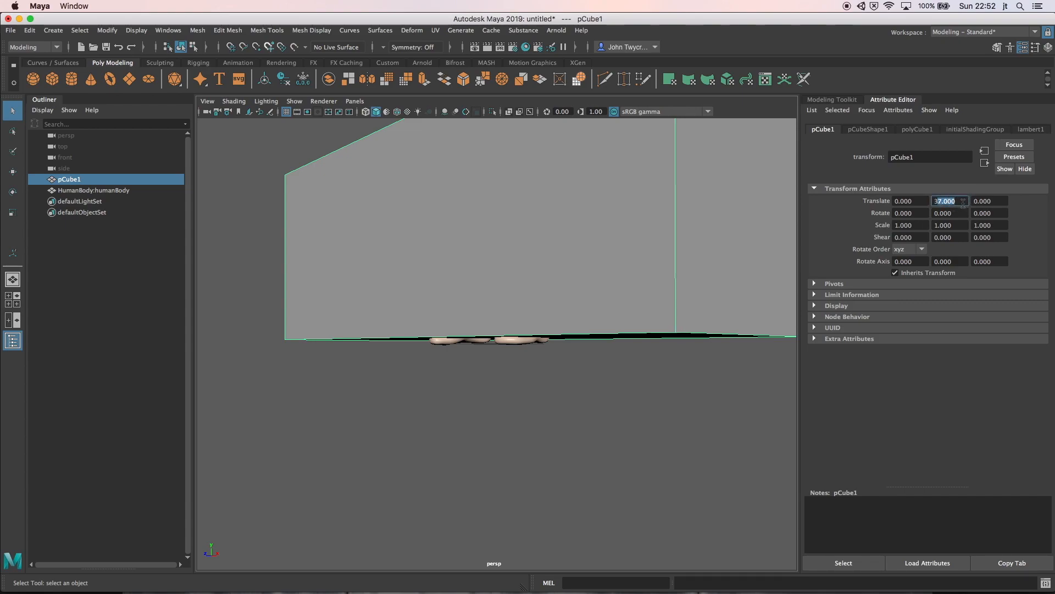
text(35)
key(Return)
alt+drag(648, 276, 647, 292)
scroll(646, 292, down, 5)
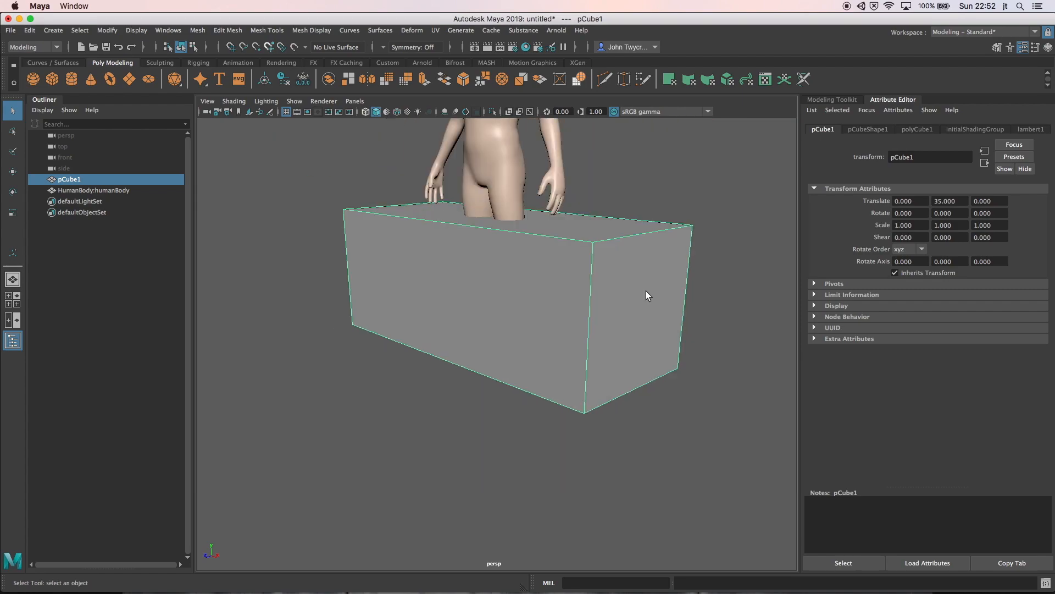
scroll(645, 292, down, 1)
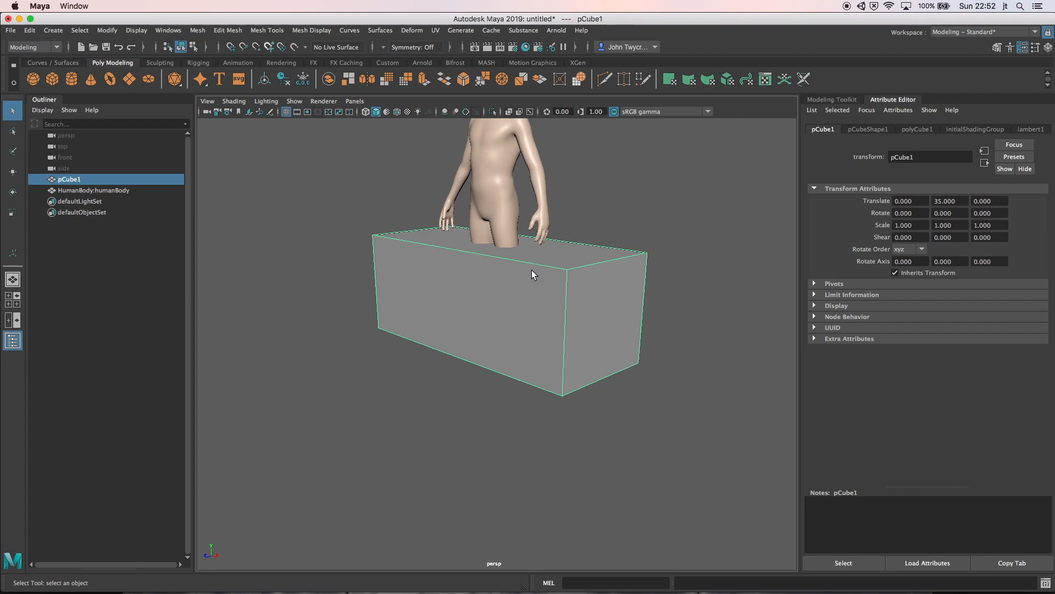
- Set the polygon cube's height to 85
click(917, 130)
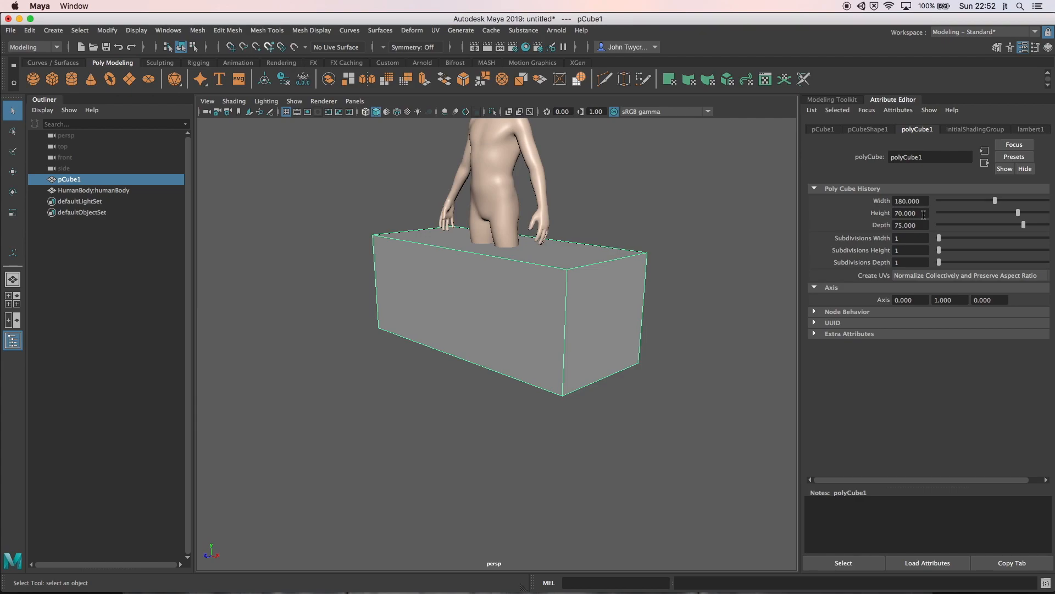
drag(923, 214, 882, 213)
text(85)
key(Return)
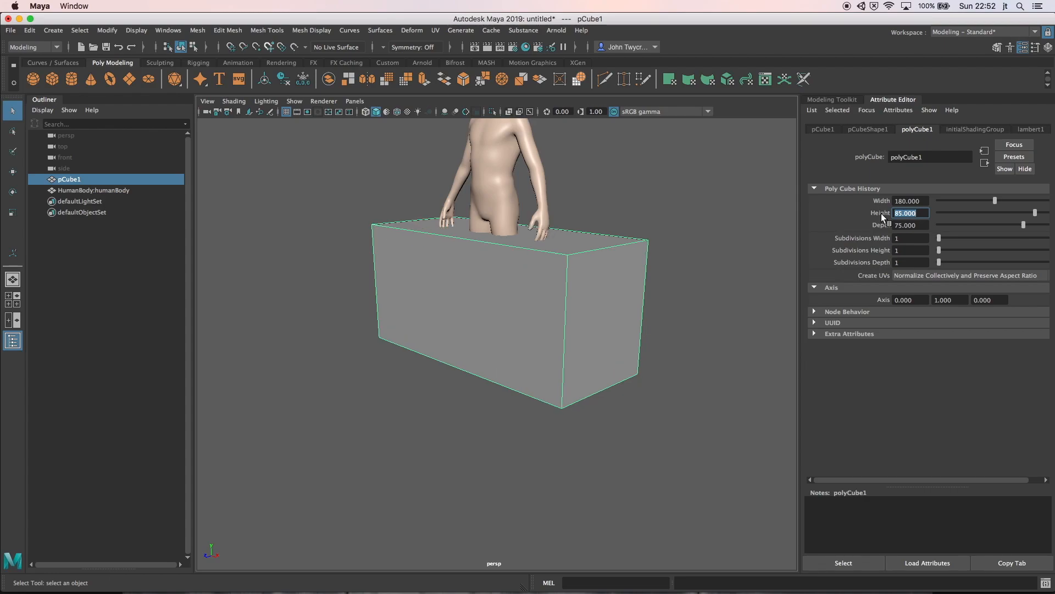
- Set the cube's Y translation to 42.5 so the taller block rests on the ground
click(823, 130)
drag(965, 205, 921, 201)
text(42.5)
key(Return)
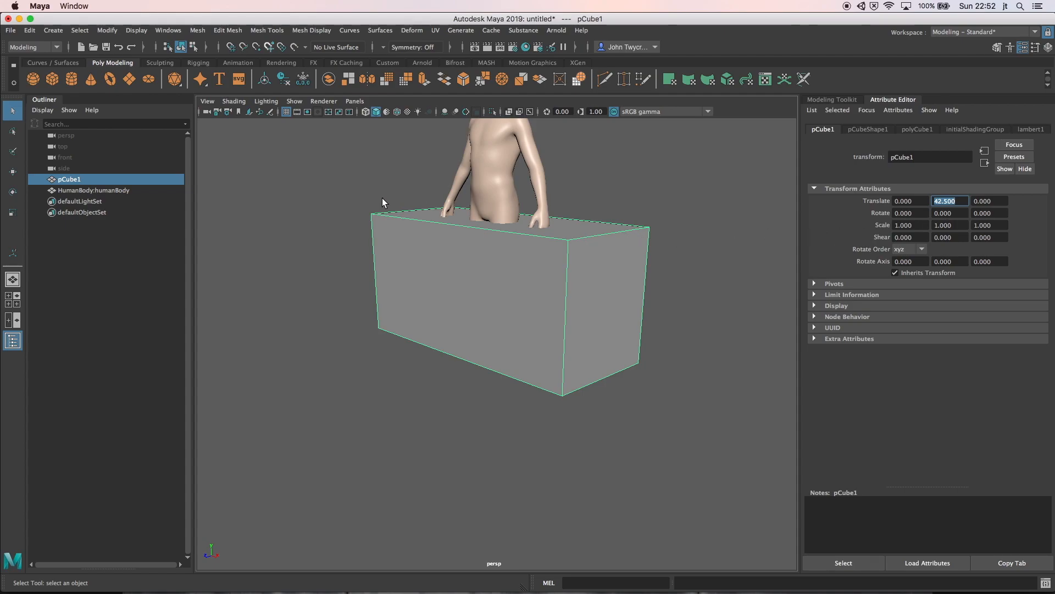
- Create a display layer containing only the human figure
click(418, 232)
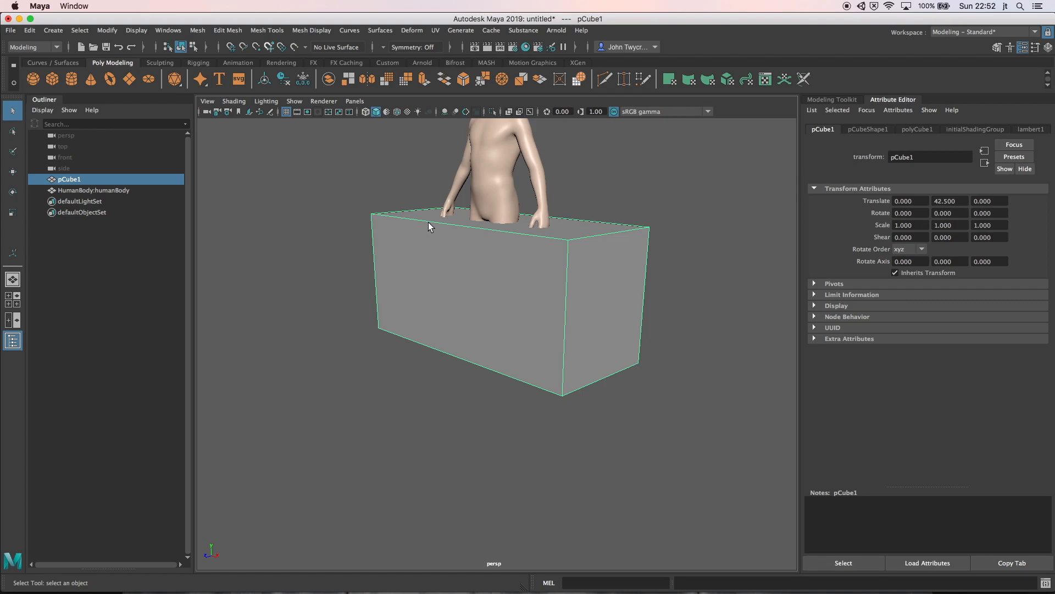
click(508, 158)
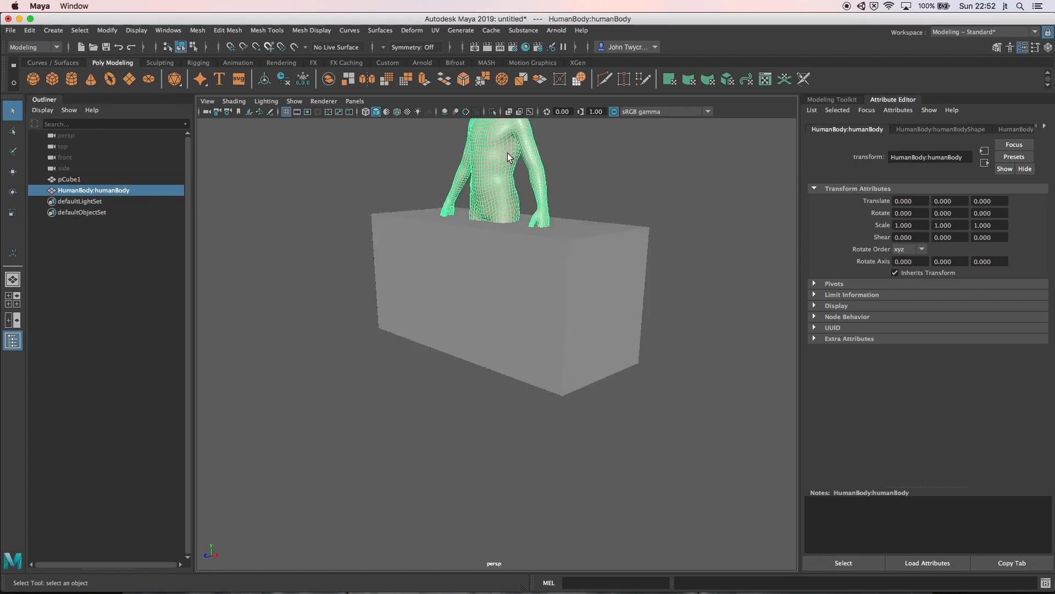
key(f)
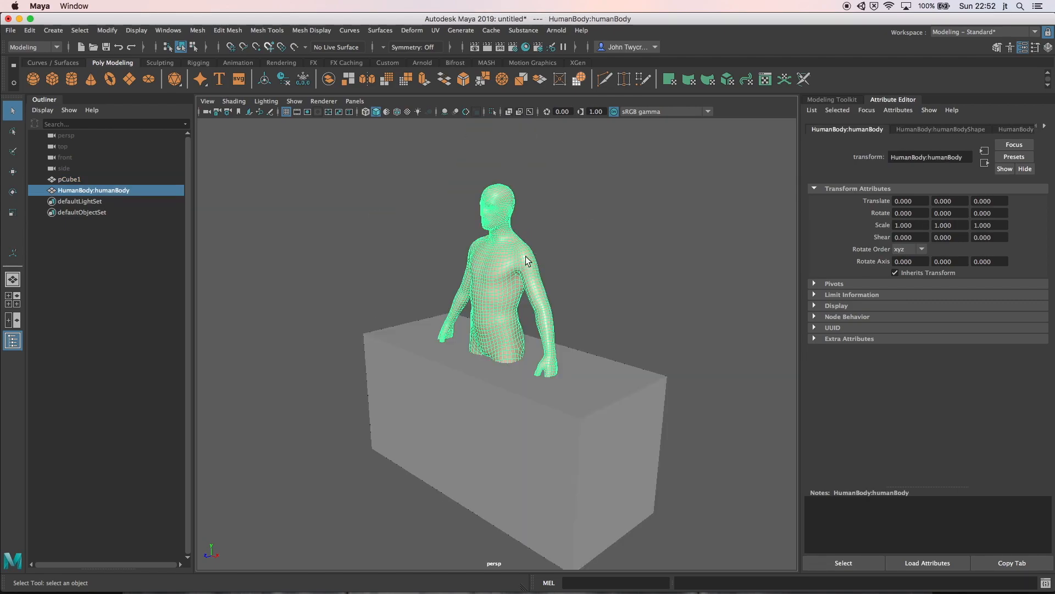
alt+drag(577, 253, 600, 252)
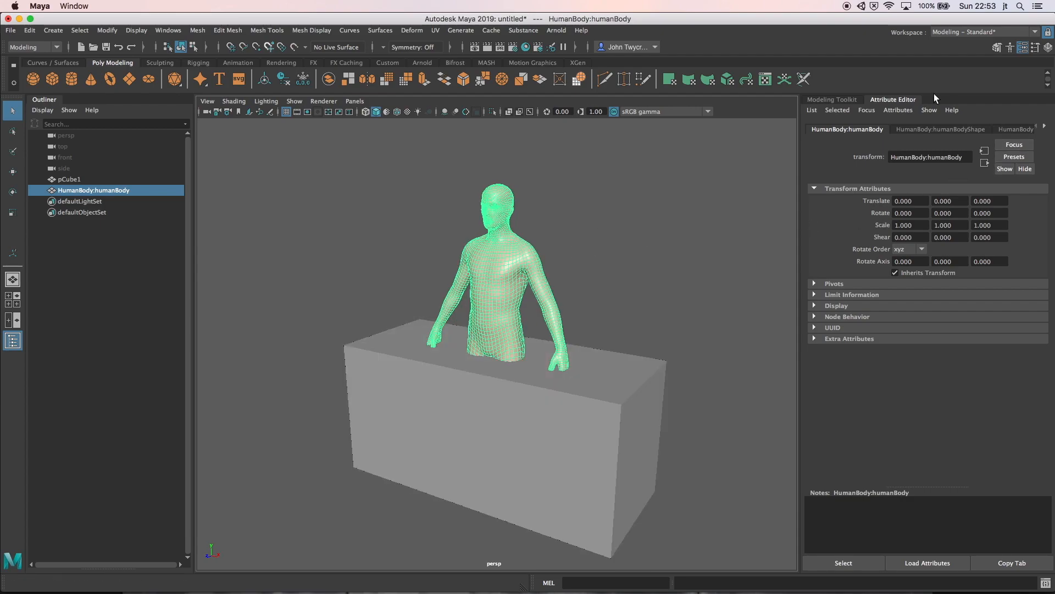
click(1048, 48)
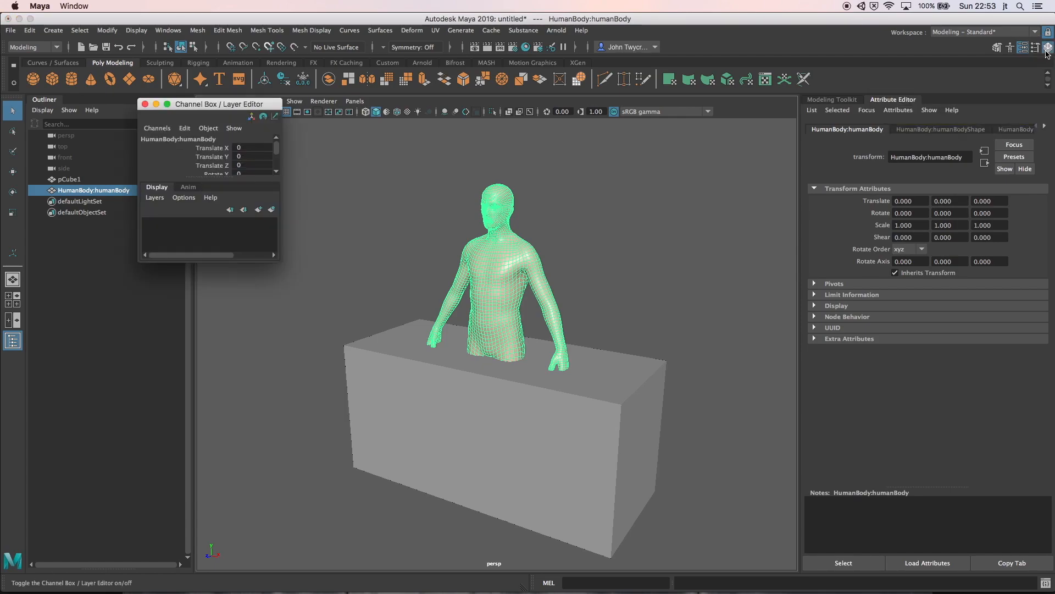
drag(282, 263, 272, 387)
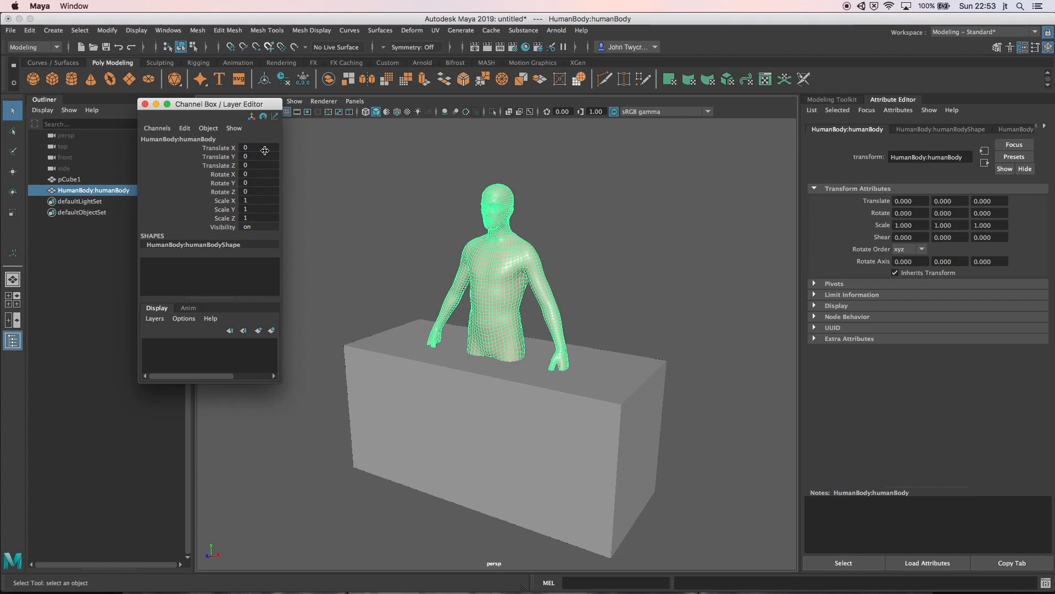
double_click(196, 245)
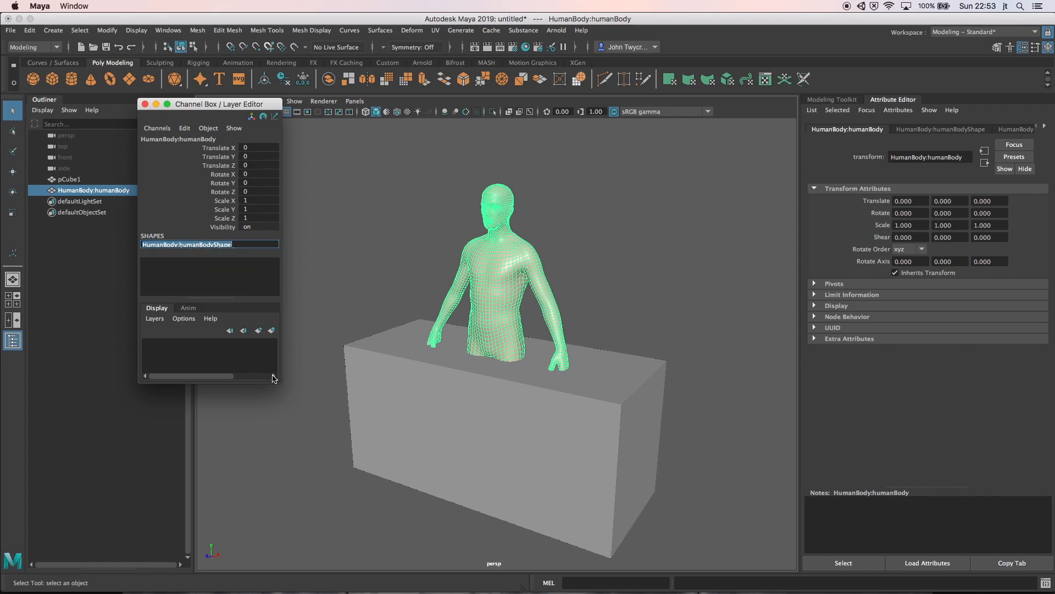
drag(277, 384, 277, 464)
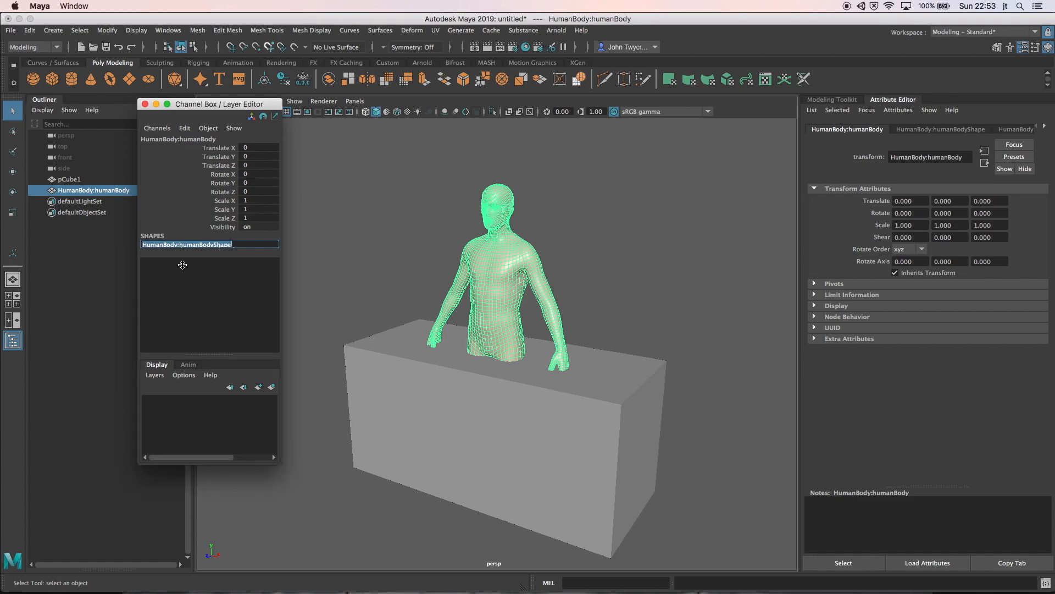
click(153, 375)
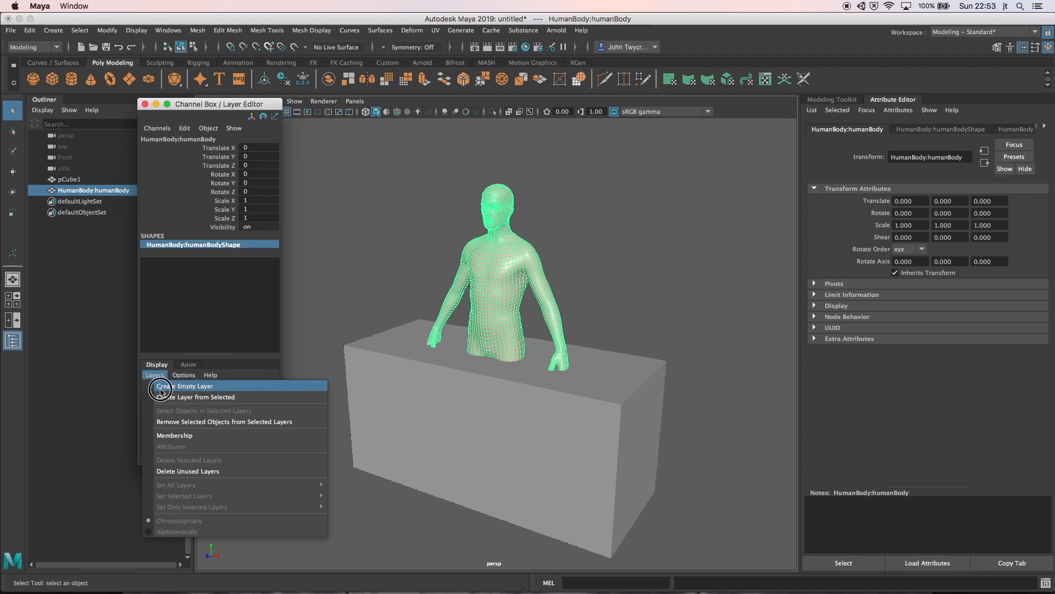
click(163, 399)
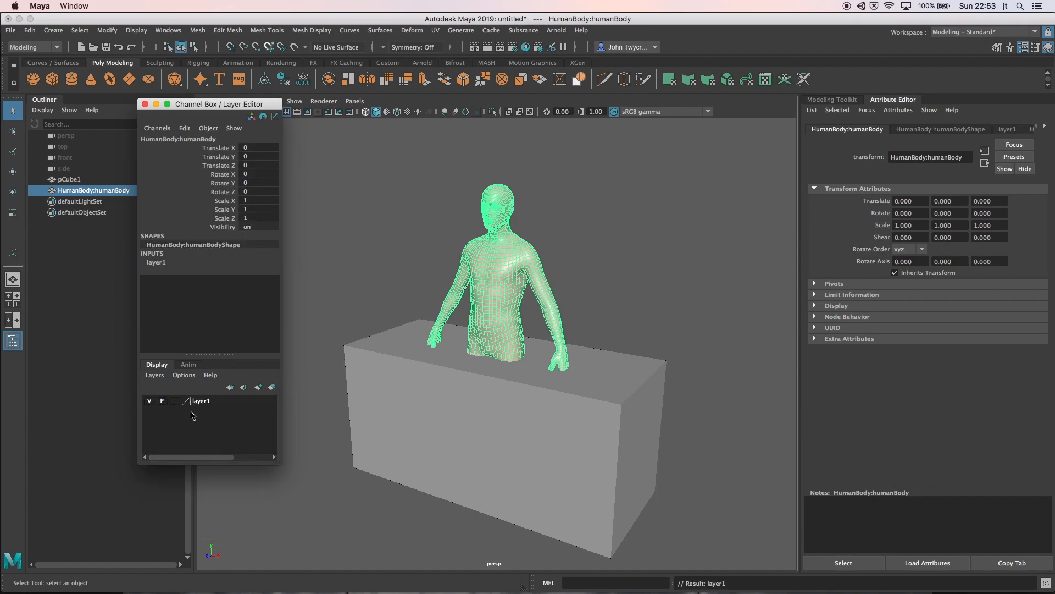
- Set the human figure's layer to template display and close the layer editor
click(174, 401)
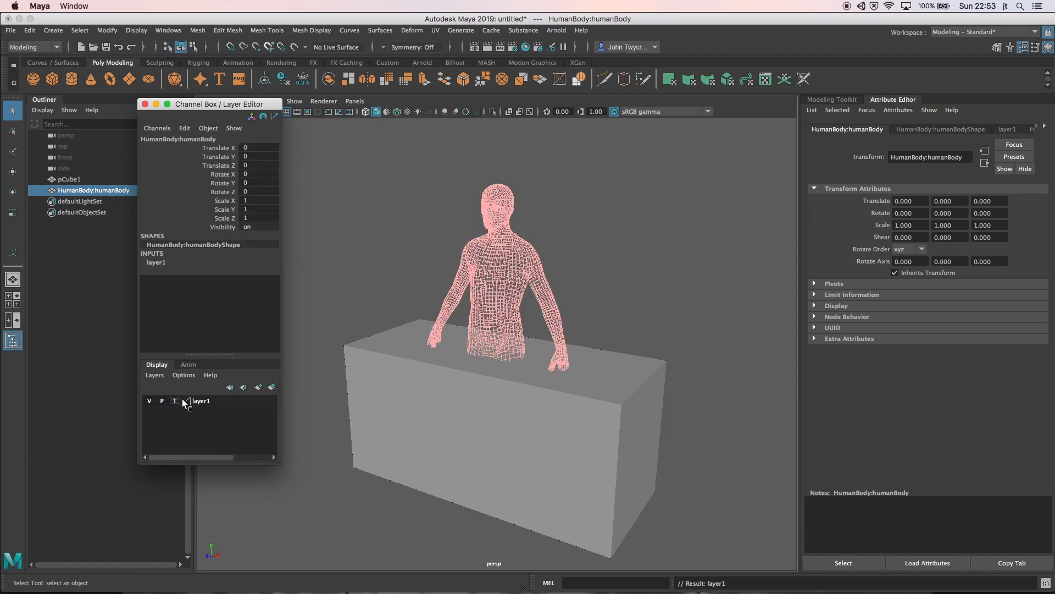
click(387, 270)
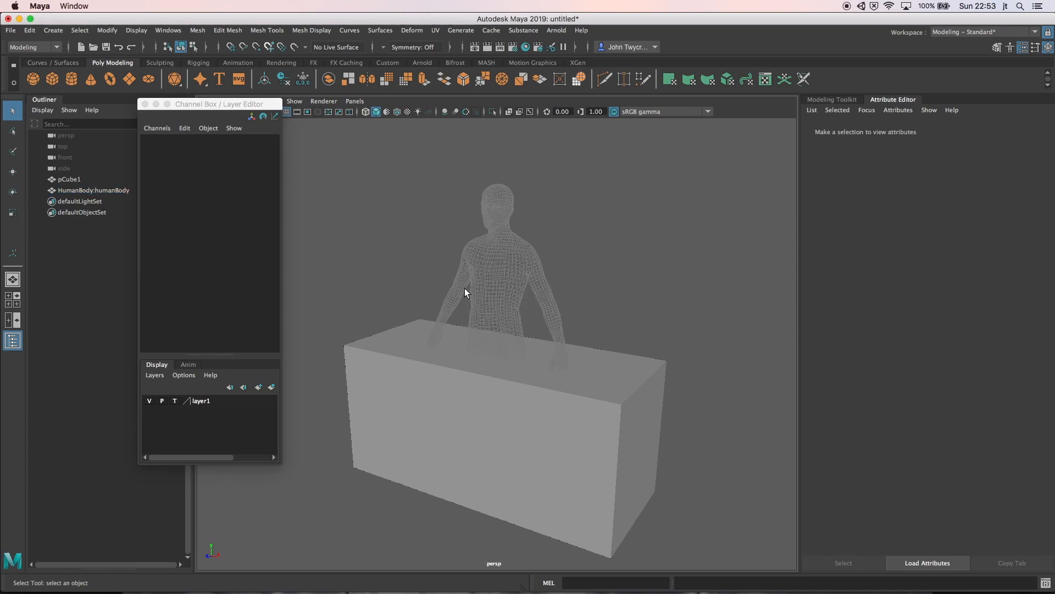
alt+drag(438, 302, 385, 309)
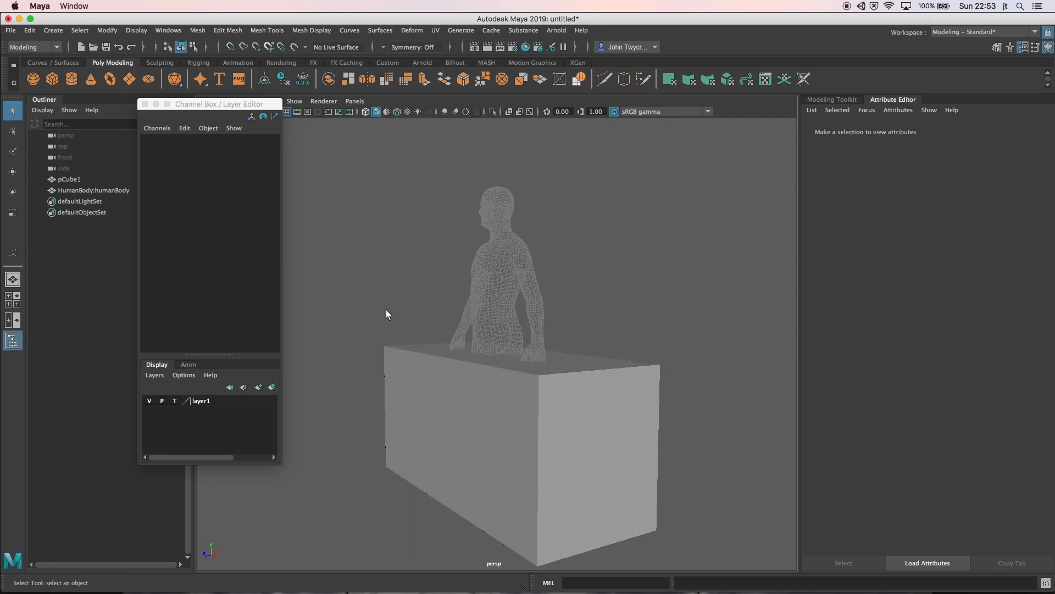
click(440, 392)
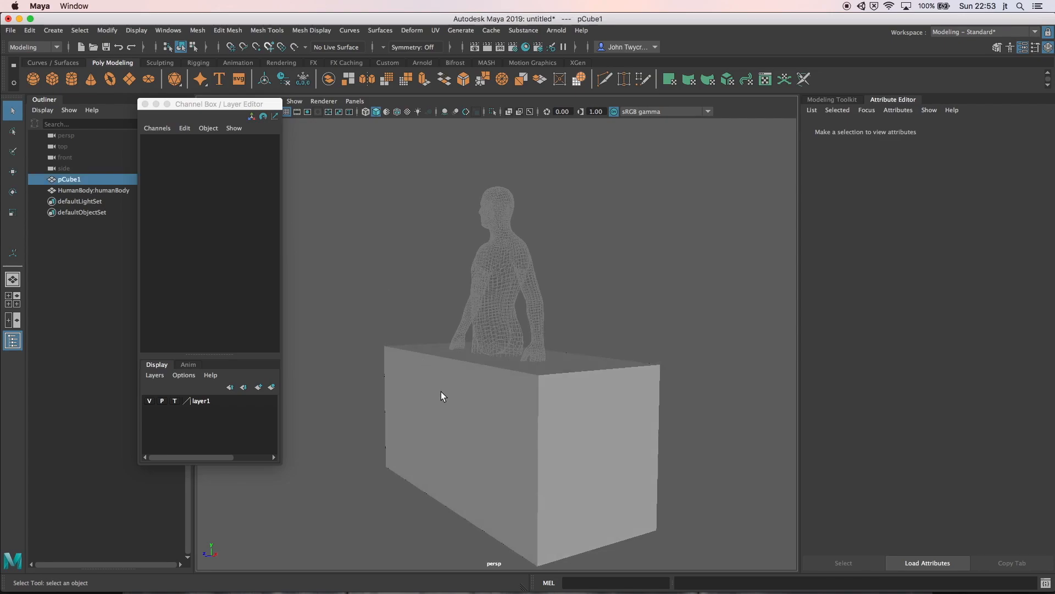
click(145, 103)
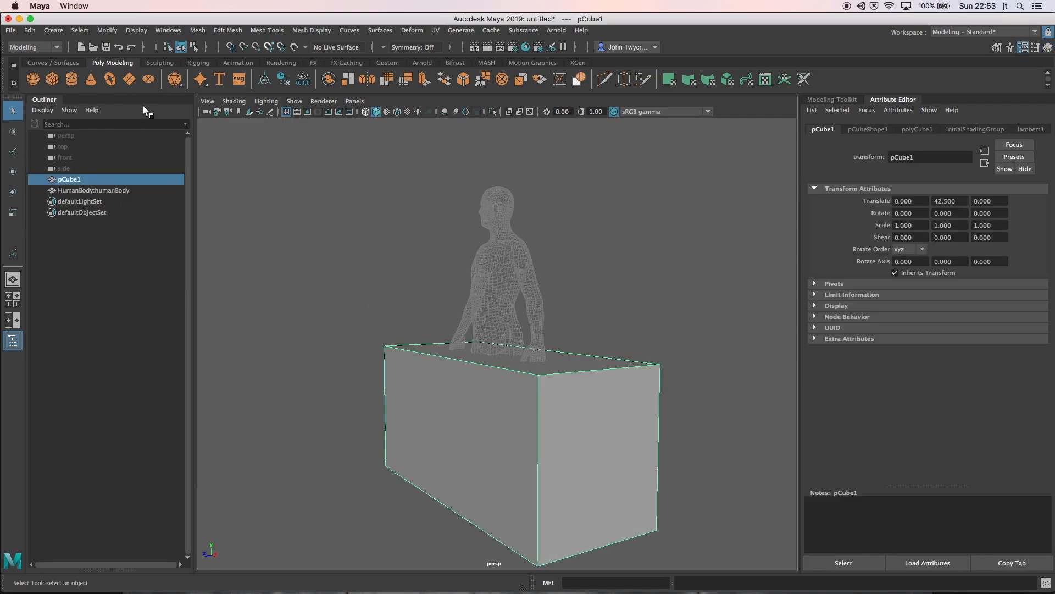
- Rename the polygon cube as Sofa
double_click(70, 180)
text(Sof)
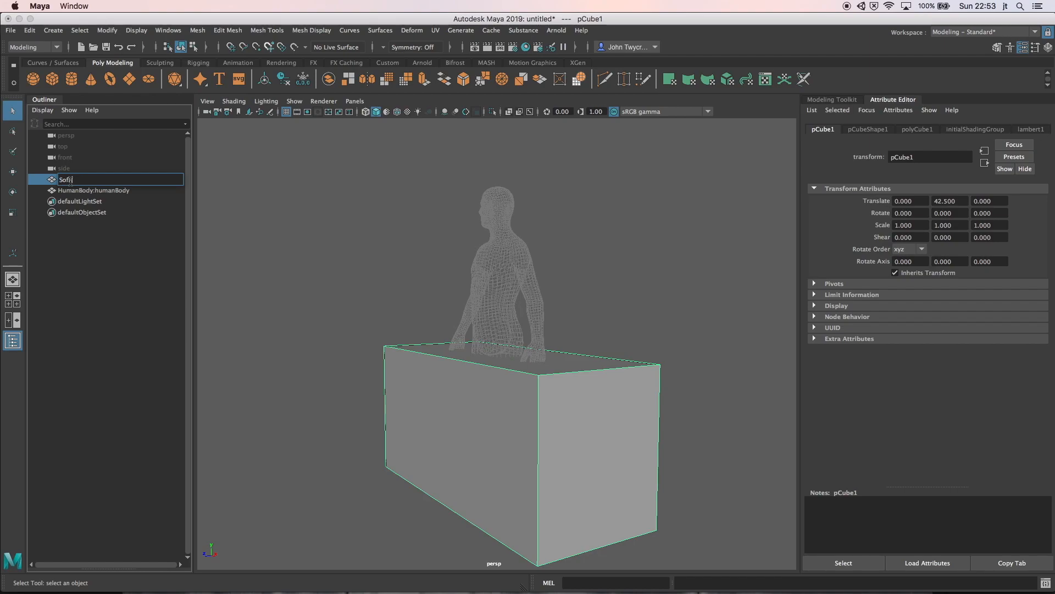
text(a)
key(Return)
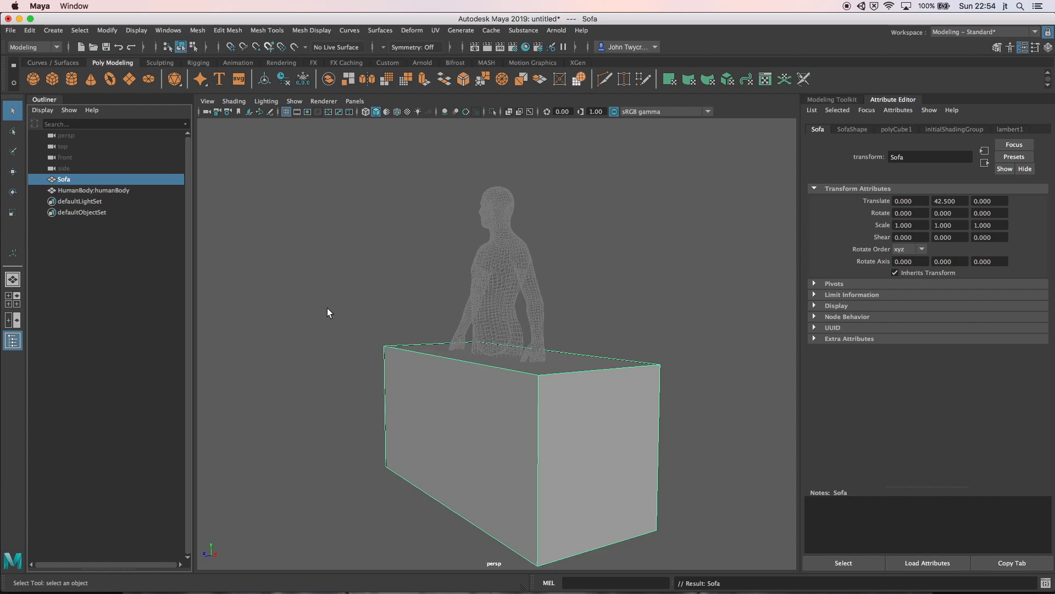
- Duplicate the Sofa block and scale the copy to about 0.938 in X and Y and 1.478 in Z
click(30, 31)
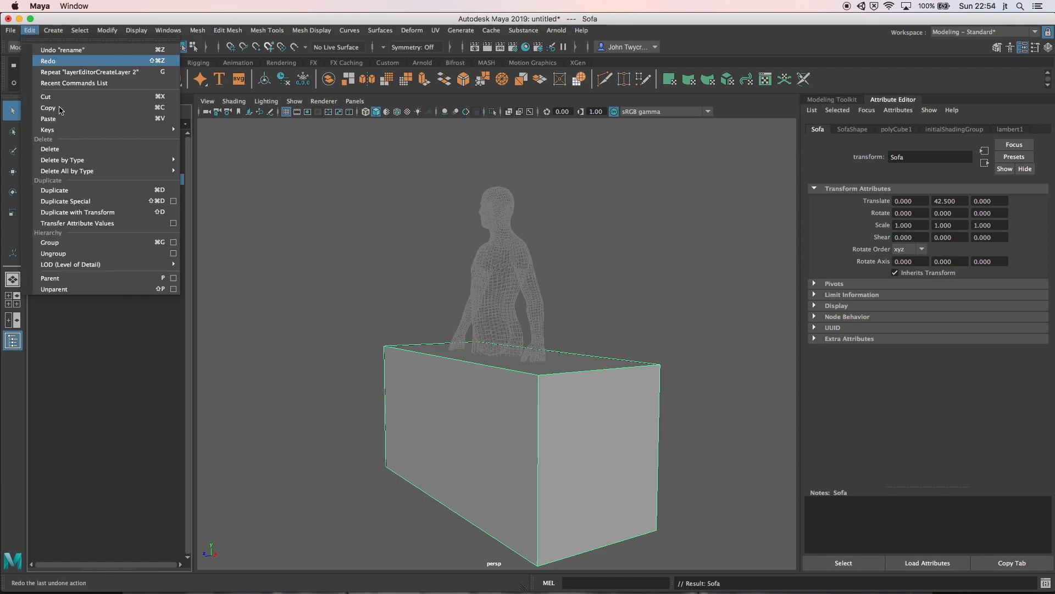
click(85, 193)
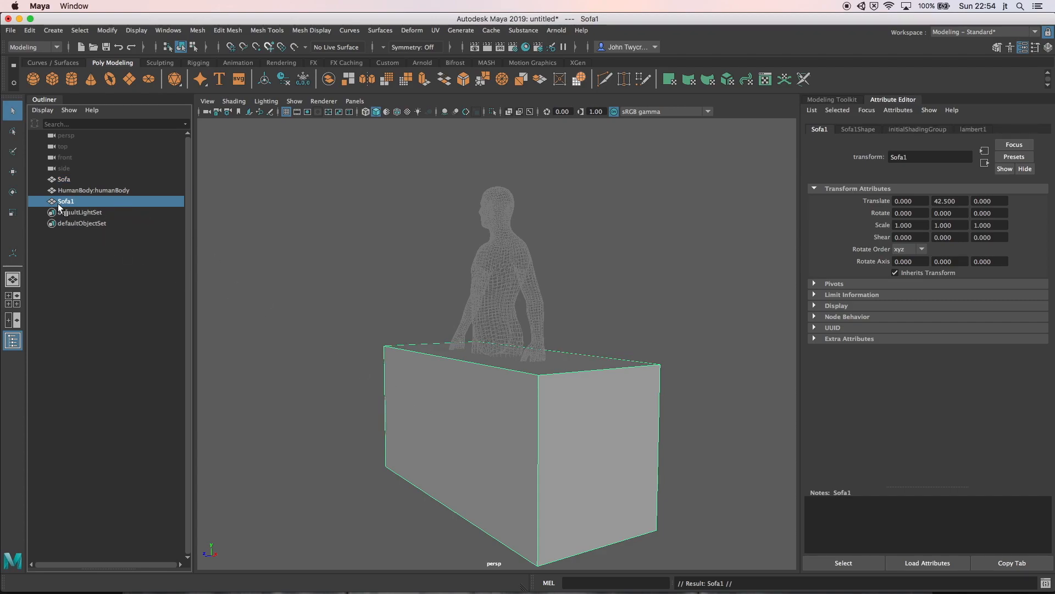
click(13, 212)
drag(499, 425, 428, 434)
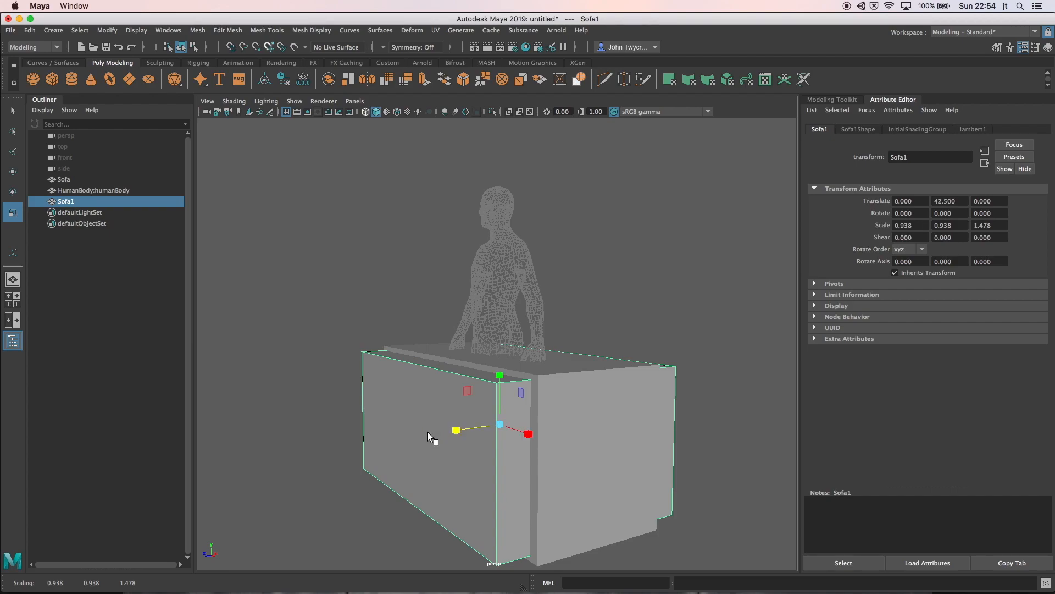
- Move the duplicate block up and forward to about Y 66.34 and Z 34.22, overlapping the sofa block
key(w)
drag(501, 373, 502, 347)
drag(454, 411, 366, 408)
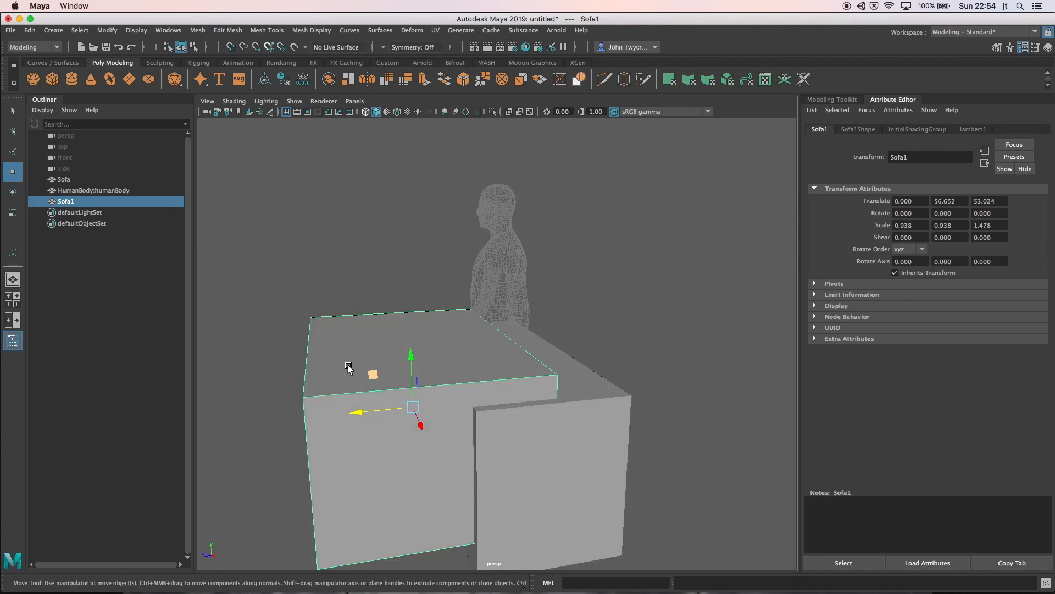
mouse_move(411, 356)
mouse_down()
mouse_move(412, 341)
mouse_move(405, 358)
mouse_up()
drag(368, 386, 390, 384)
alt+drag(460, 389, 430, 396)
- Move the duplicate block's upper rear edge backward to about Z -30.6 so its back face slants
click(851, 102)
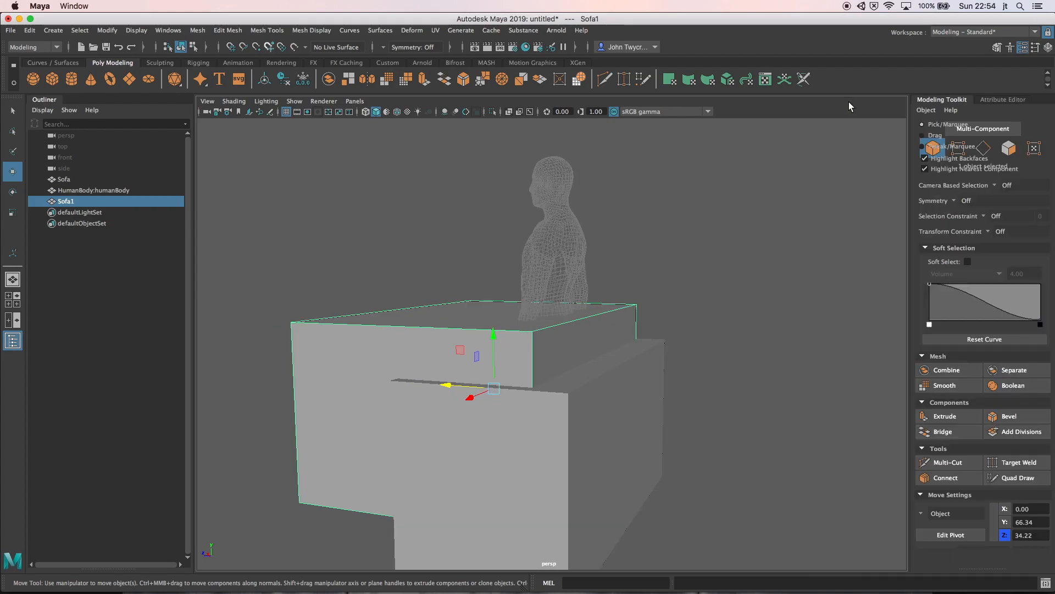
click(982, 153)
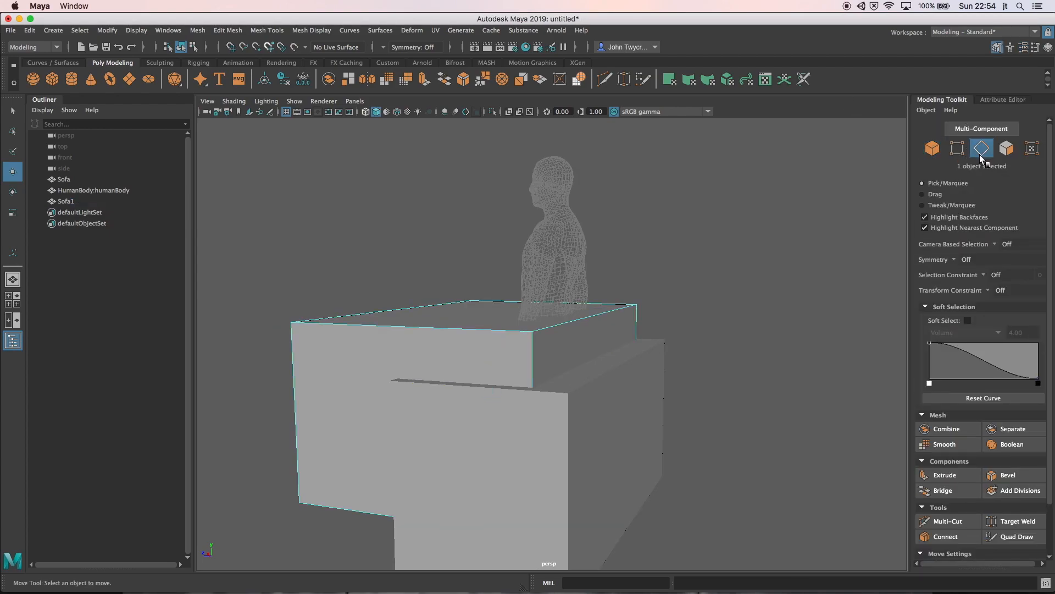
click(595, 317)
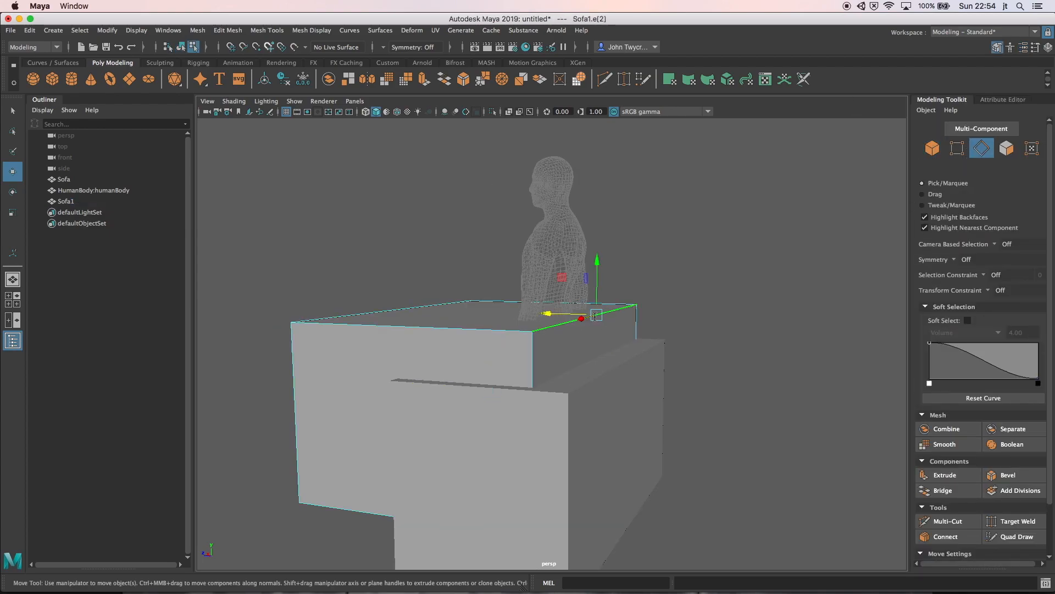
drag(546, 314, 564, 323)
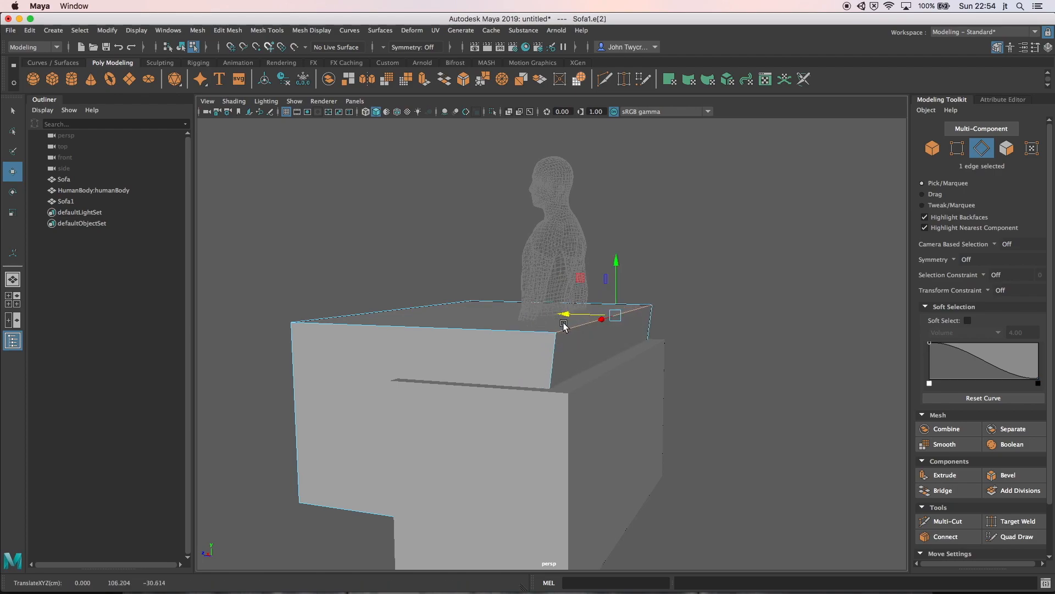
alt+drag(703, 358, 742, 351)
- Return to object selection and scale the duplicate block slightly narrower along X
click(931, 152)
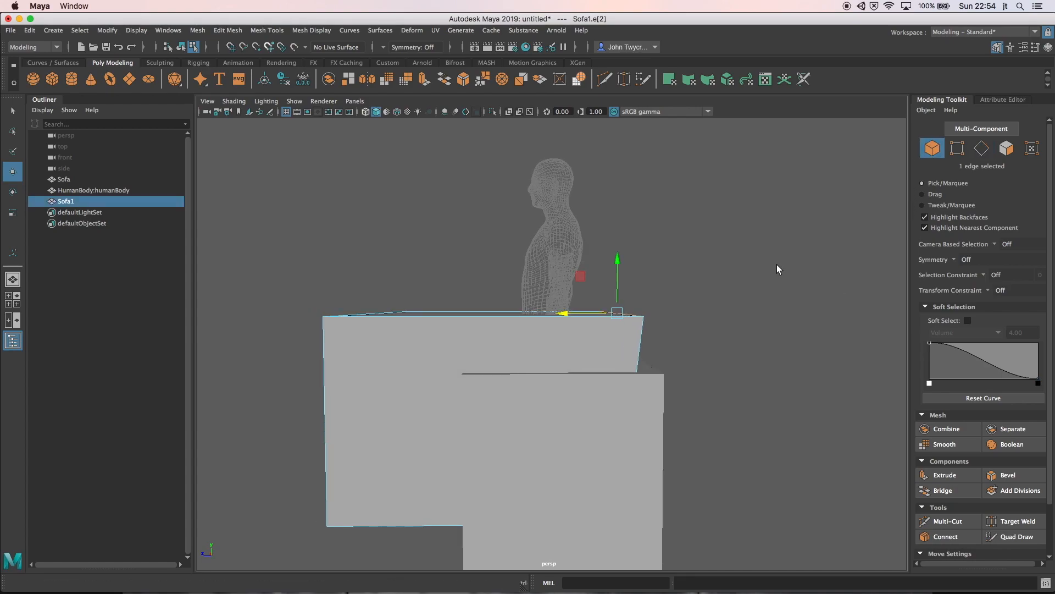
alt+drag(702, 299, 748, 297)
key(F8)
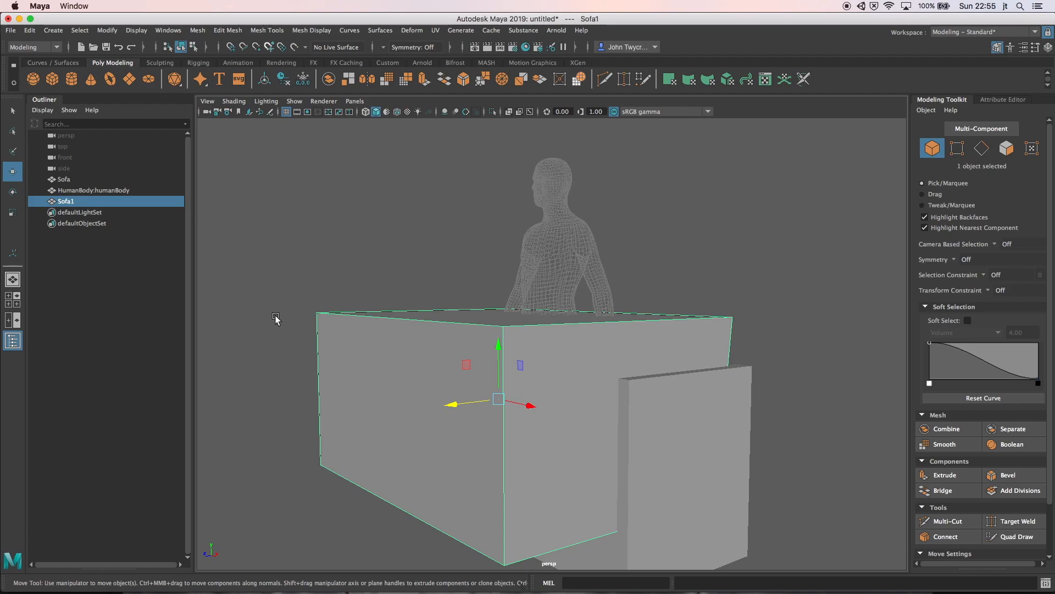
click(13, 212)
drag(530, 404, 522, 404)
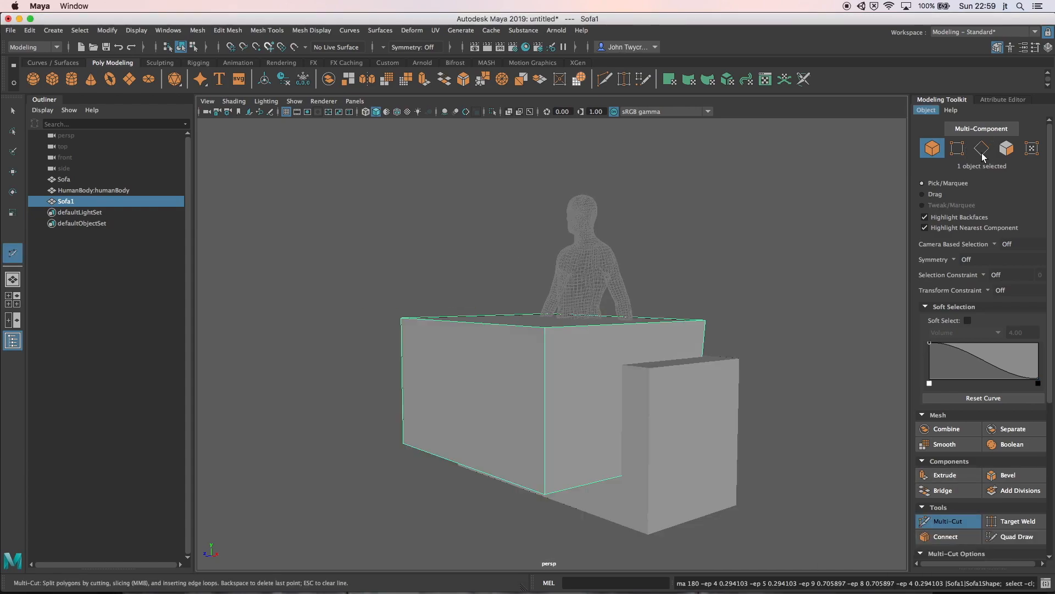
- Insert a horizontal edge loop around the lower part of the duplicate block with Multi-Cut
click(982, 155)
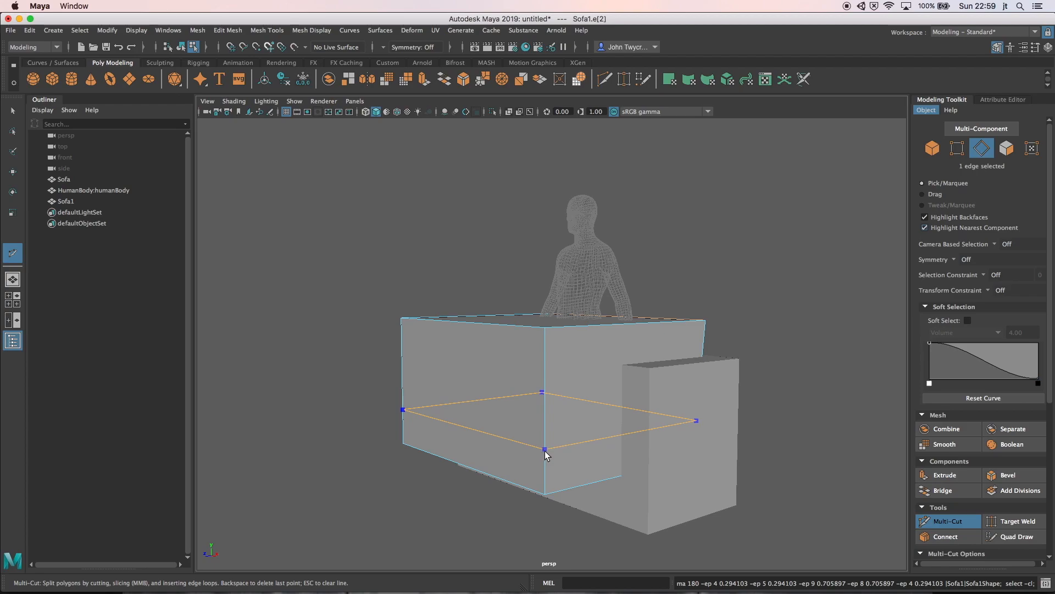
ctrl+click(545, 450)
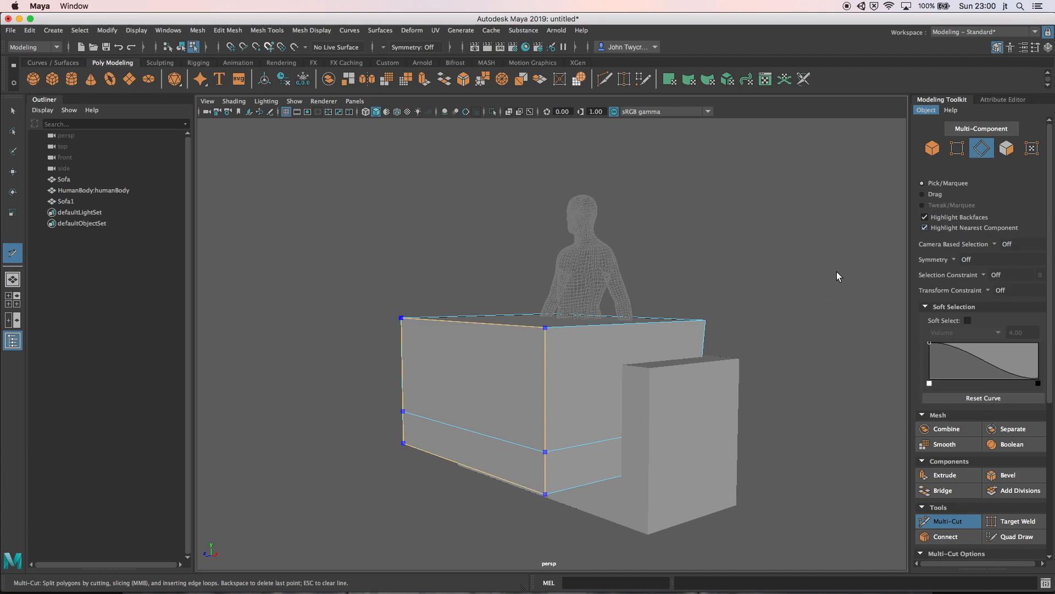
click(958, 153)
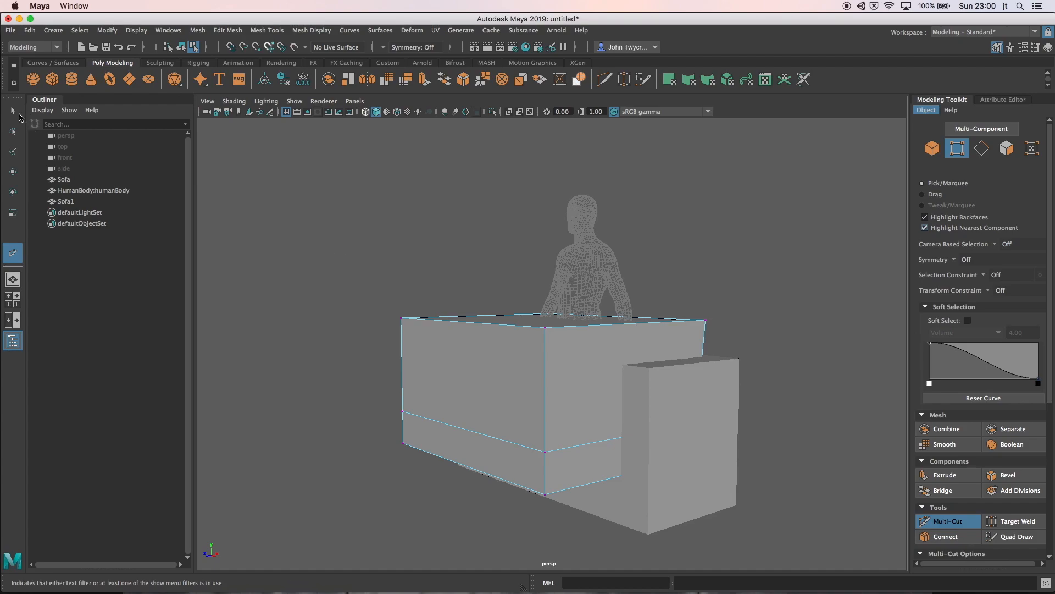
key(q)
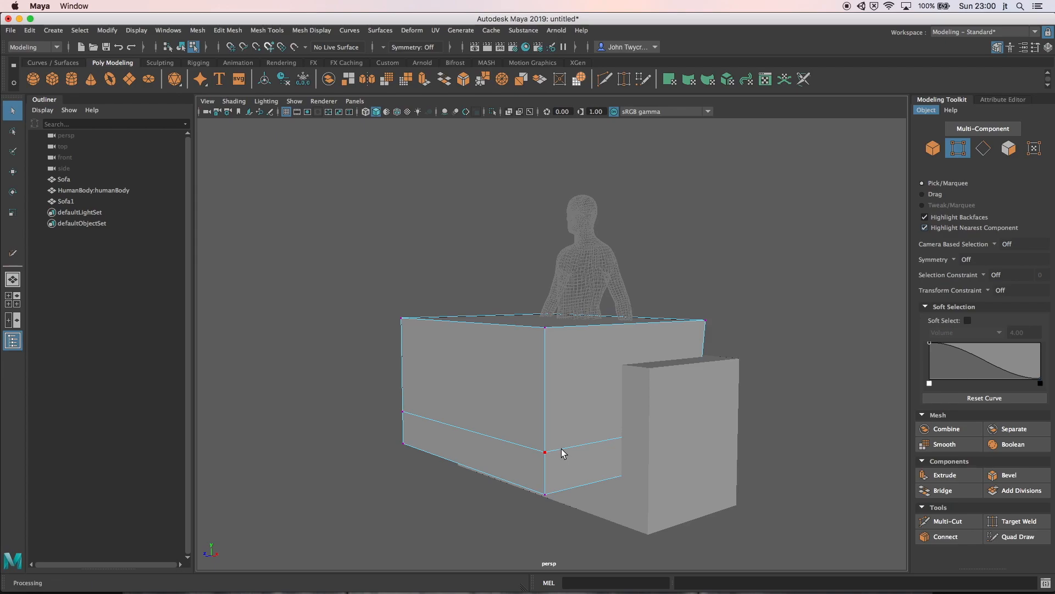
- Select the horizontal edge loop around the lower part of the duplicate block and move it slightly upward
click(562, 449)
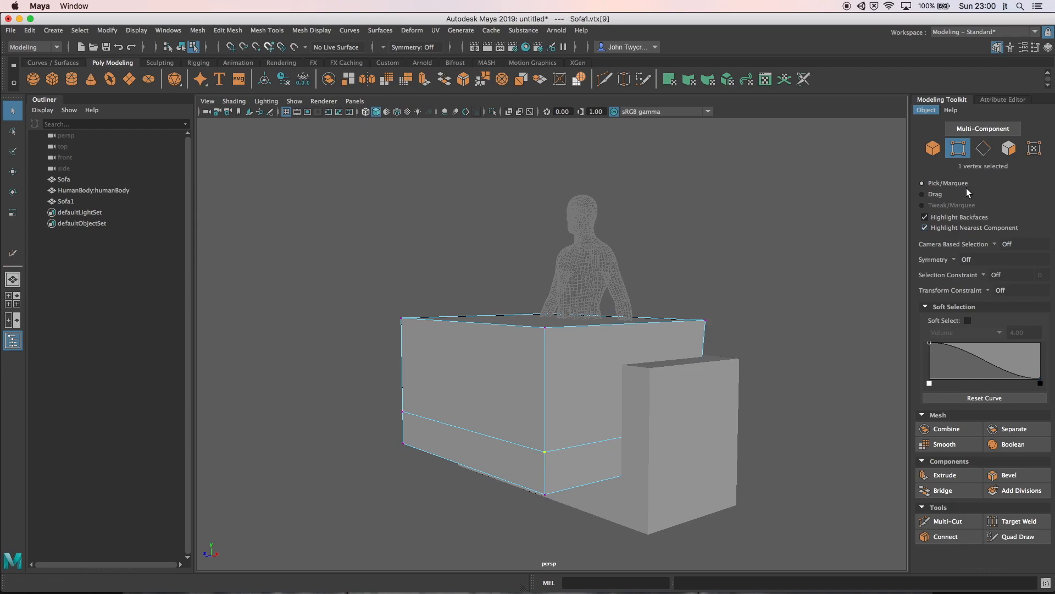
click(983, 153)
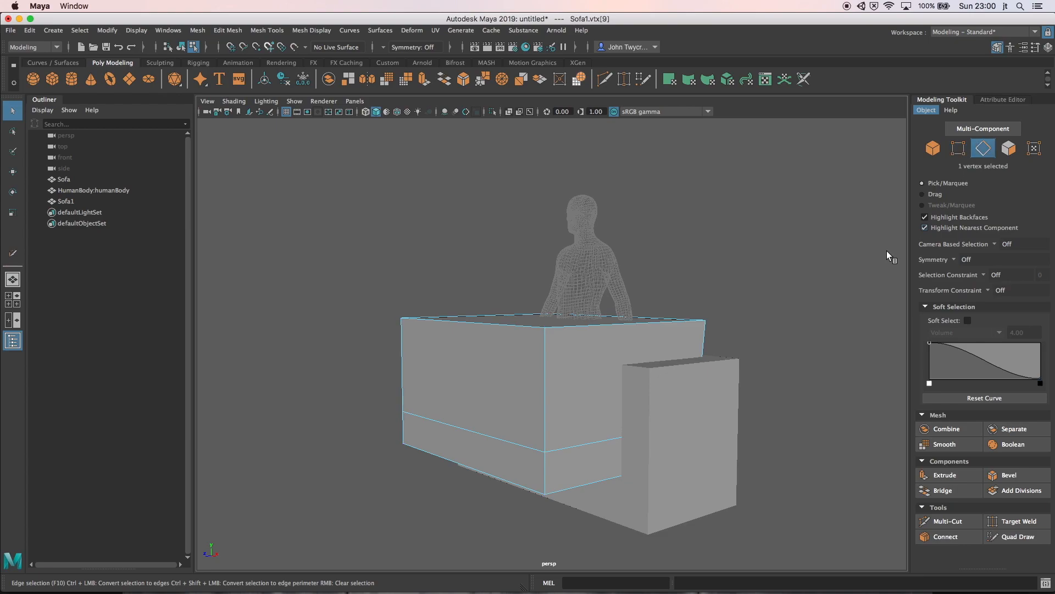
click(584, 446)
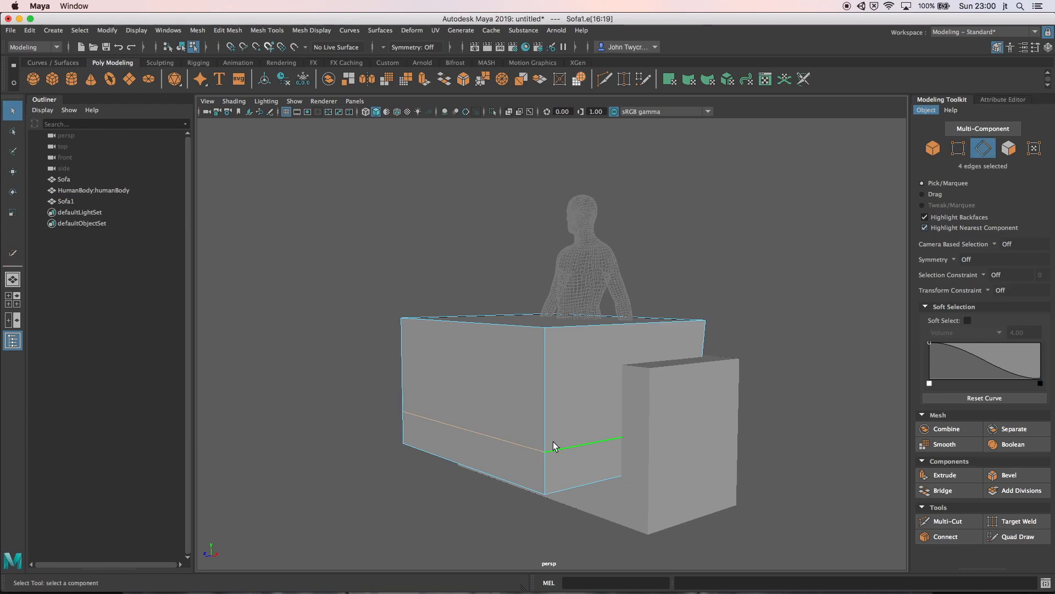
key(w)
drag(544, 365, 546, 345)
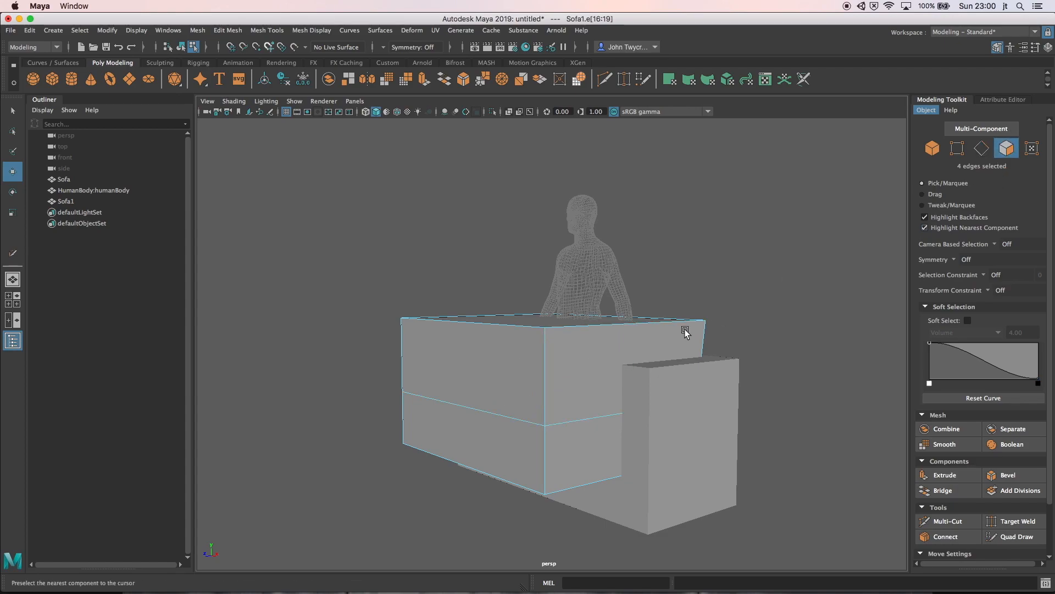
- Select the two opposite end faces of the duplicate block above the edge loop
click(598, 358)
alt+drag(492, 361, 616, 363)
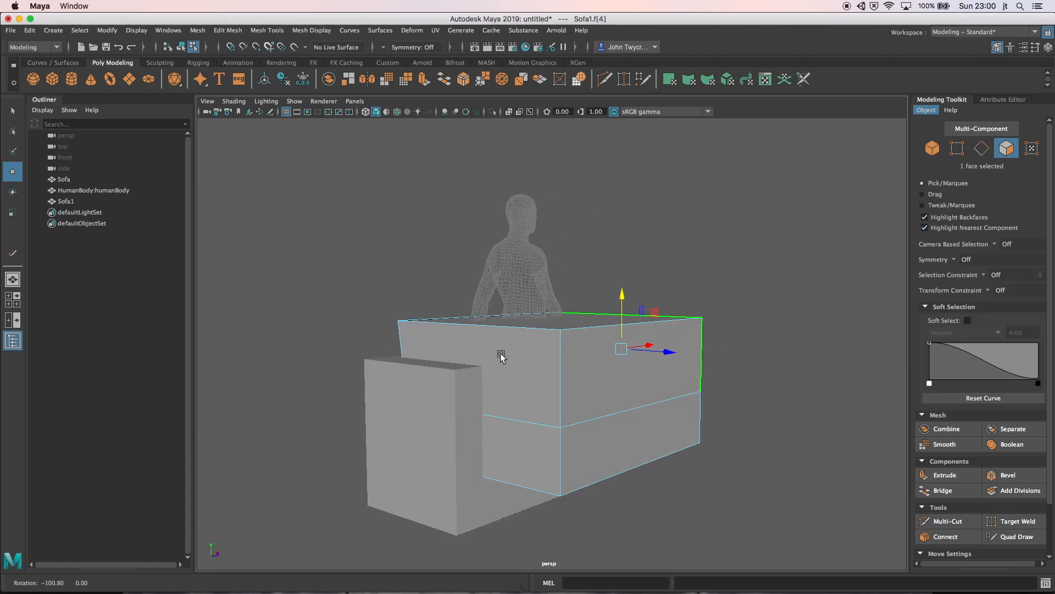
shift+click(504, 356)
alt+drag(516, 357, 440, 358)
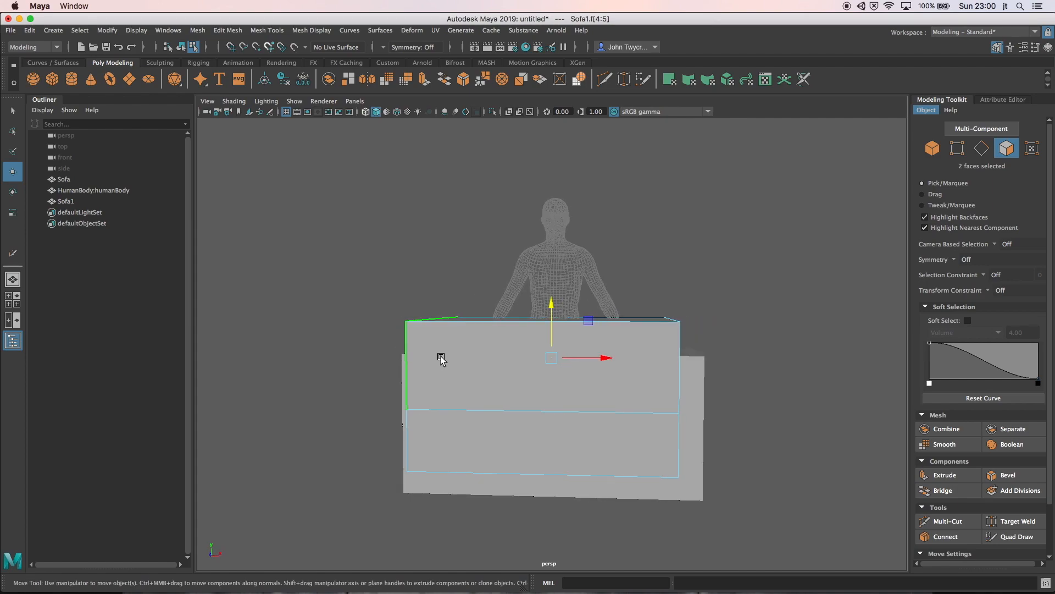
- Try scaling the two upper end faces outward along X without extruding, and undo the scaling
click(12, 212)
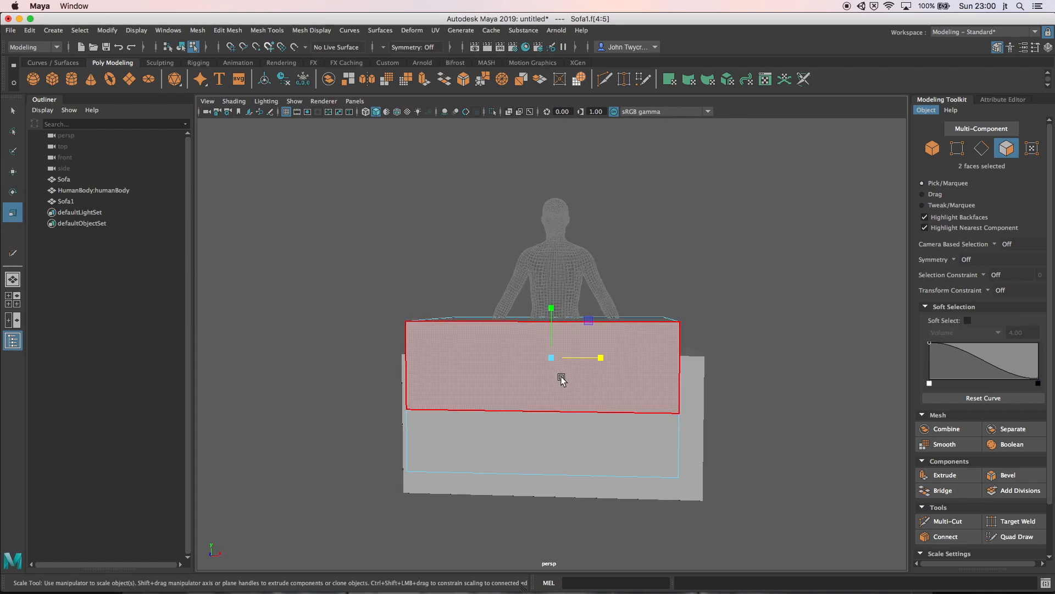
mouse_move(602, 359)
mouse_down()
mouse_move(628, 360)
mouse_move(594, 363)
mouse_up()
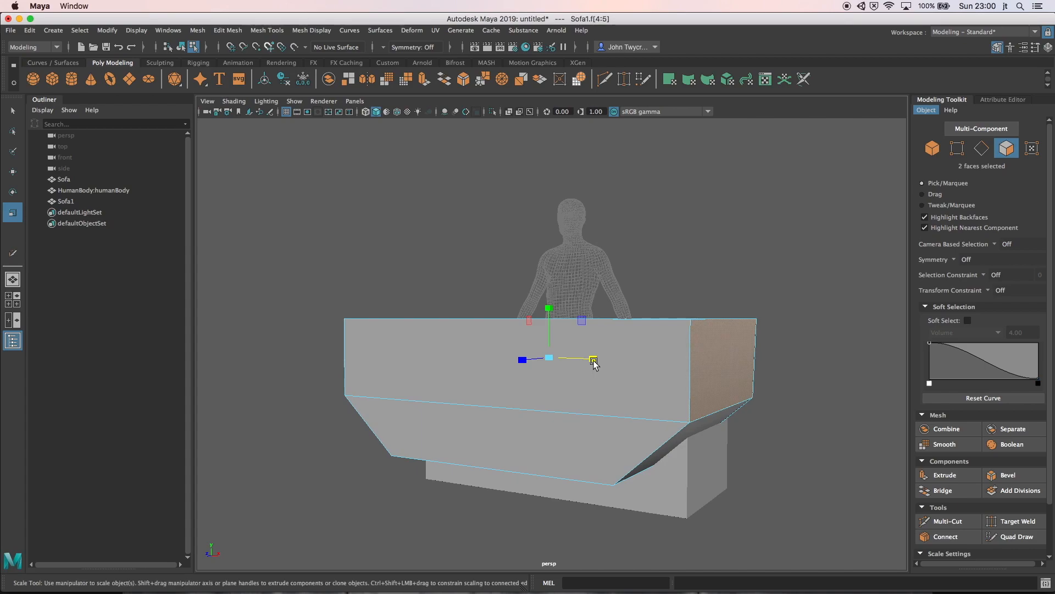
key(ctrl+z)
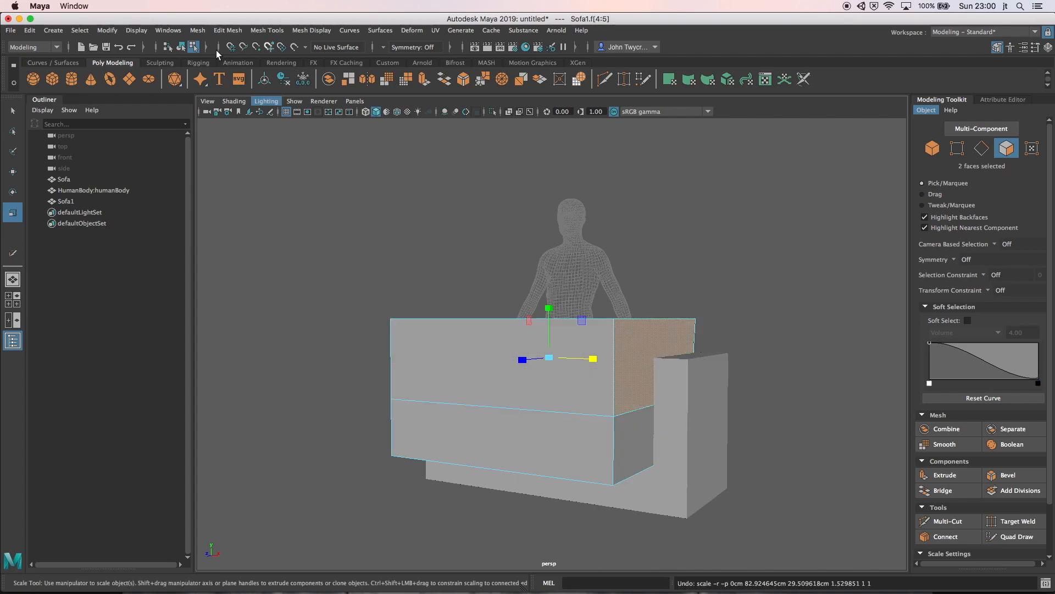
- Extrude the two upper end faces and scale them outward along world X so they extend past the sofa block's sides
click(202, 30)
mouse_move(218, 32)
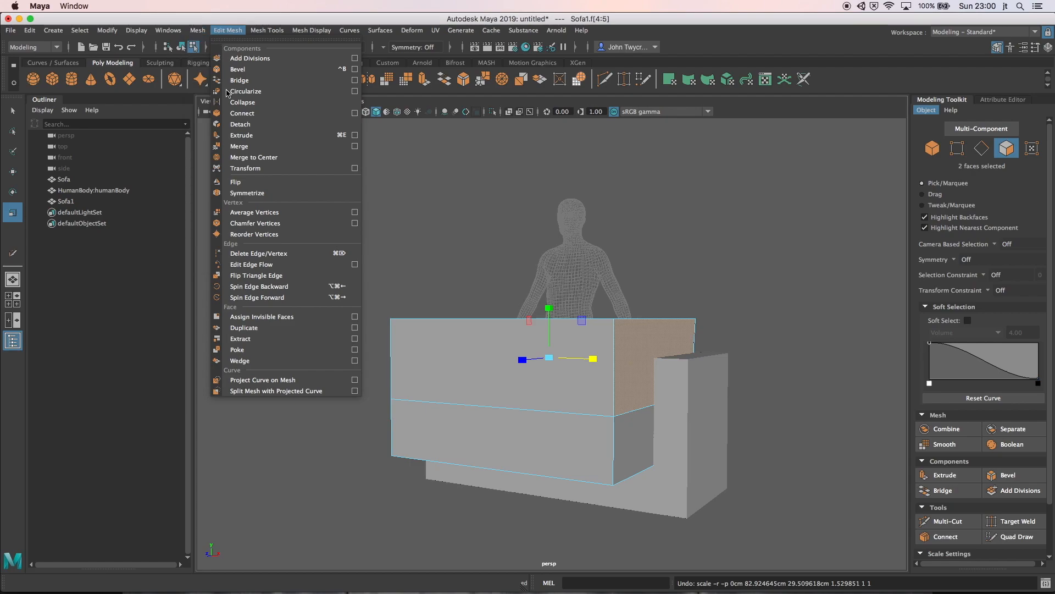
click(249, 138)
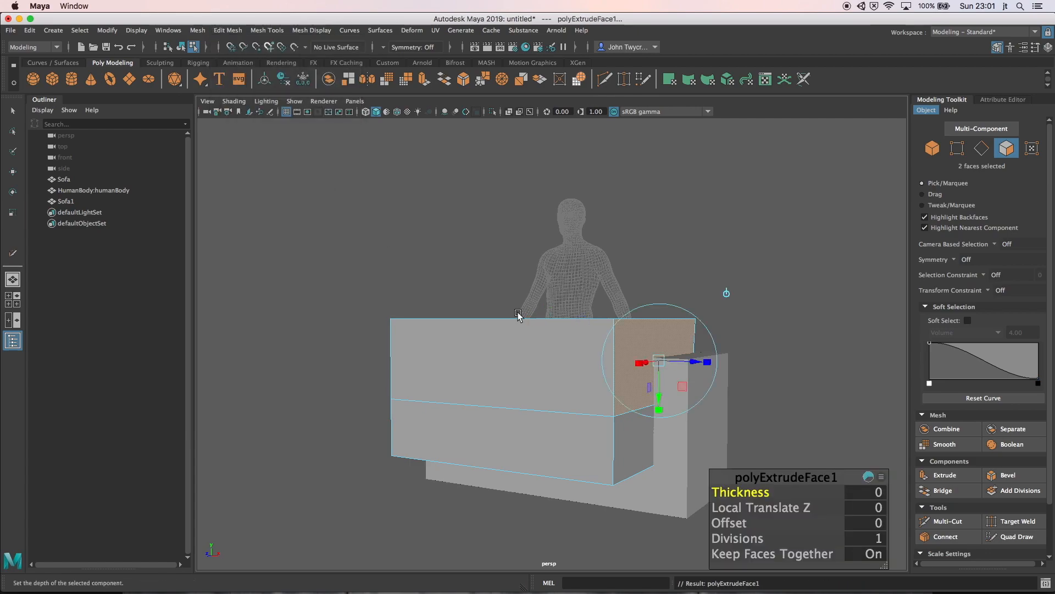
click(726, 293)
drag(595, 360, 620, 360)
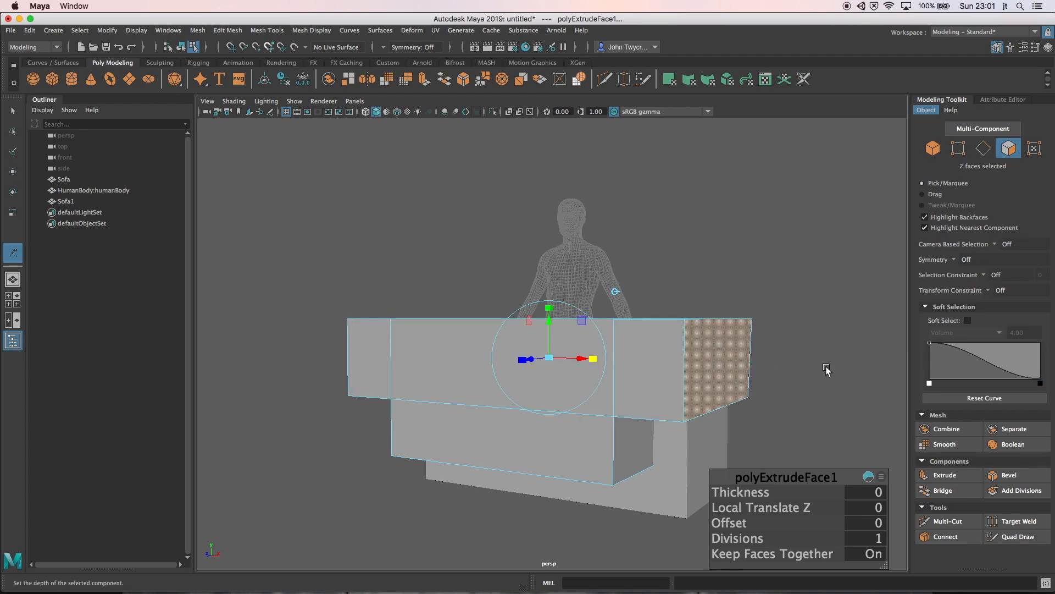
alt+drag(827, 367, 671, 365)
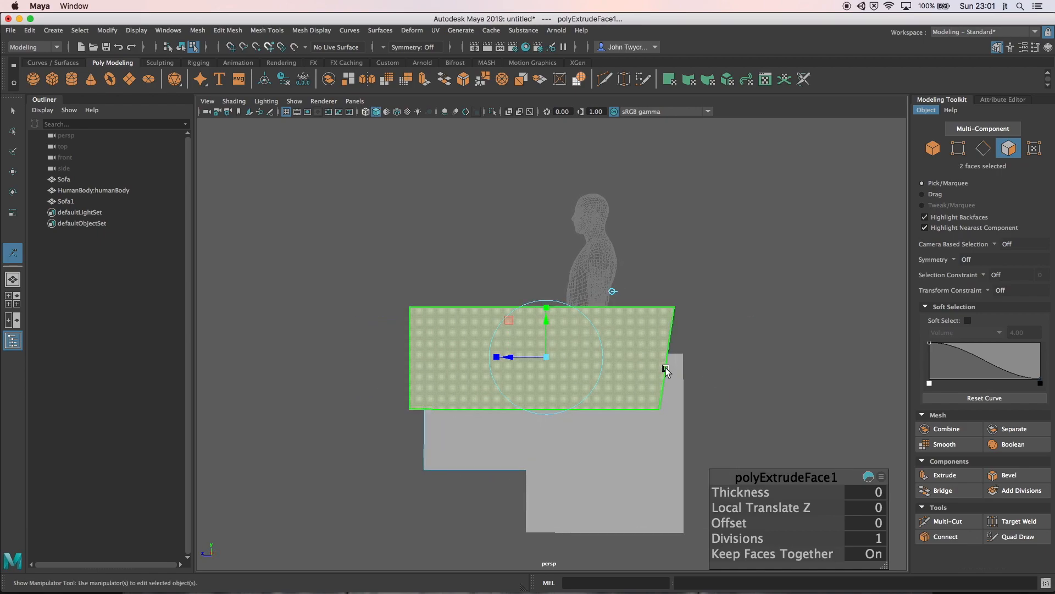
alt+drag(761, 365, 809, 367)
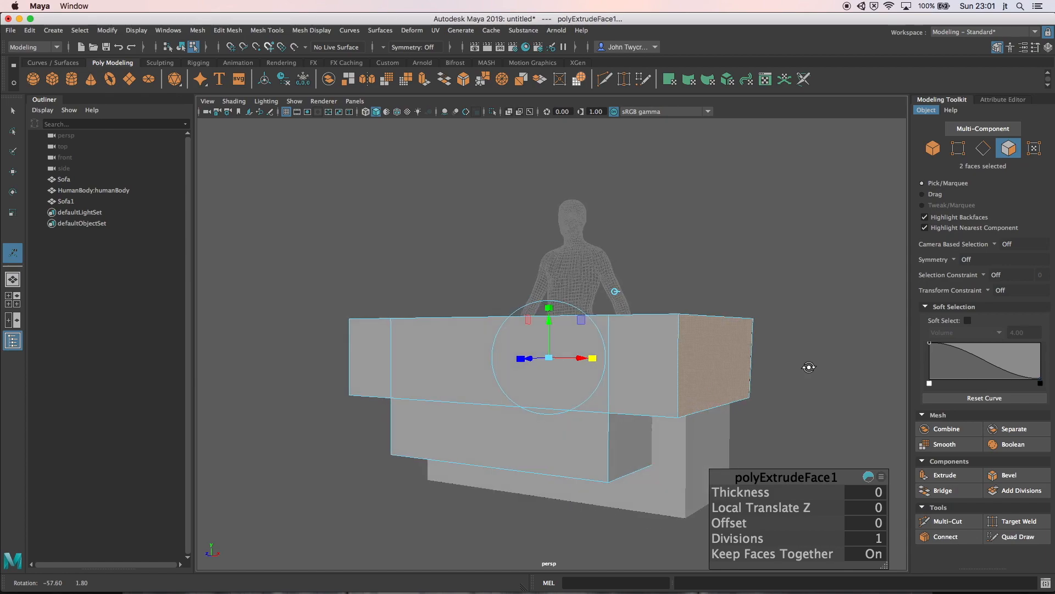
- Subtract the duplicate block Sofa1 from the Sofa block with a Boolean Difference to carve out the seat and armrests
click(931, 154)
alt+drag(801, 287, 716, 377)
click(669, 441)
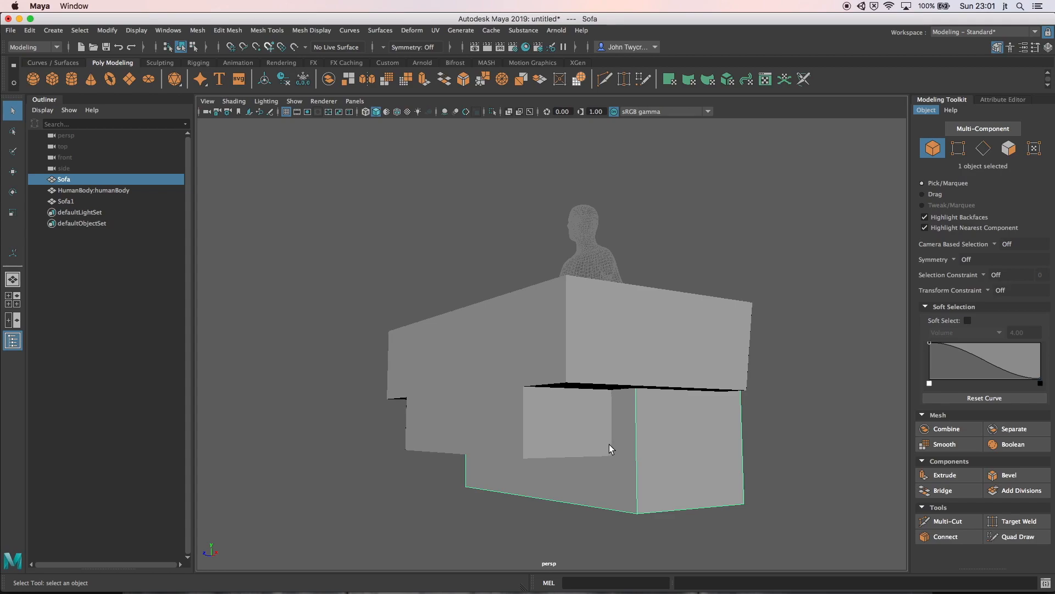
shift+click(559, 434)
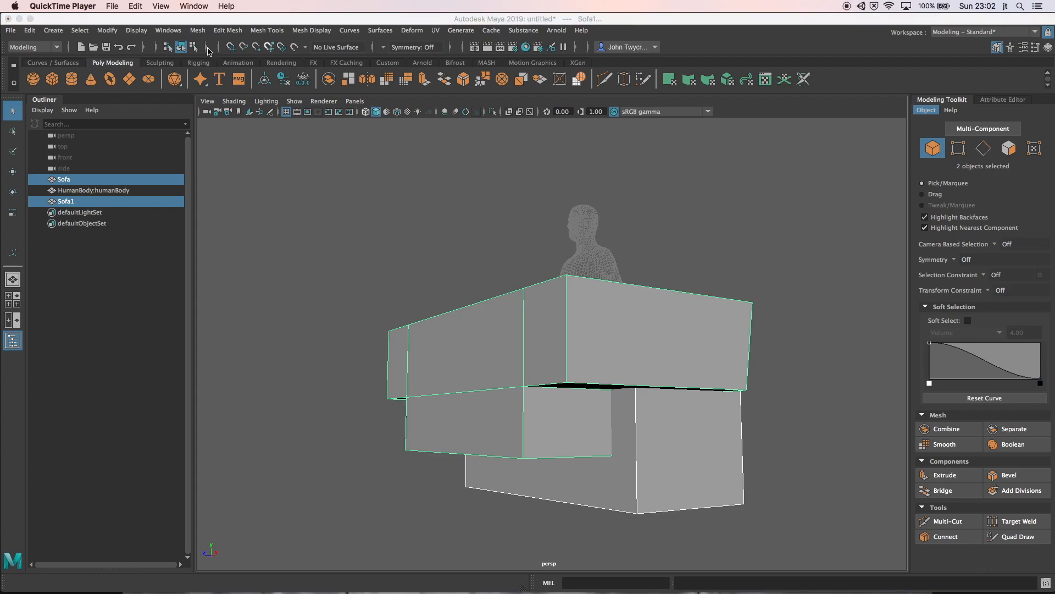
click(199, 31)
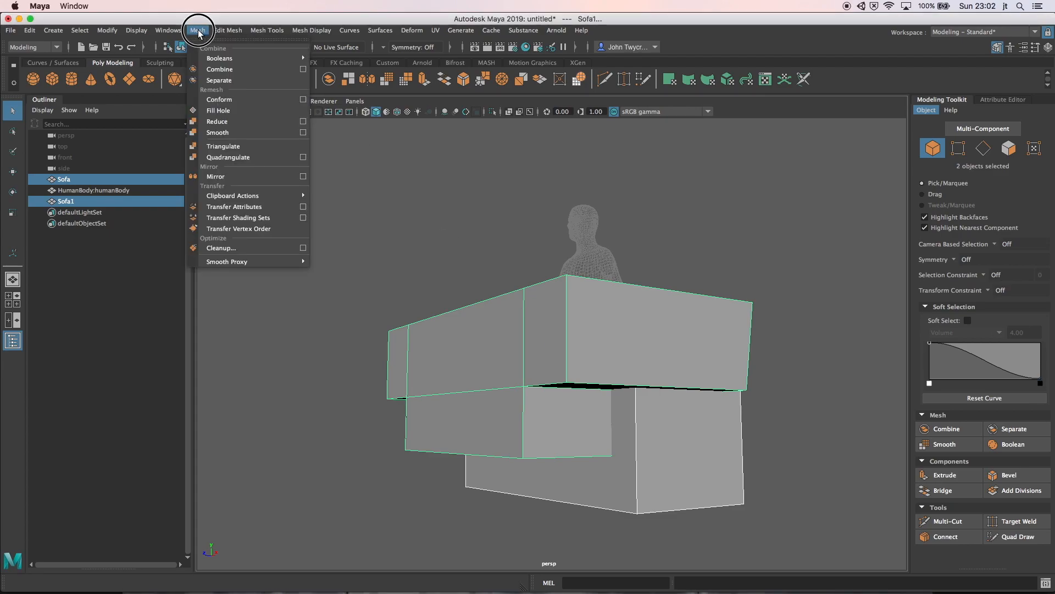
mouse_move(231, 58)
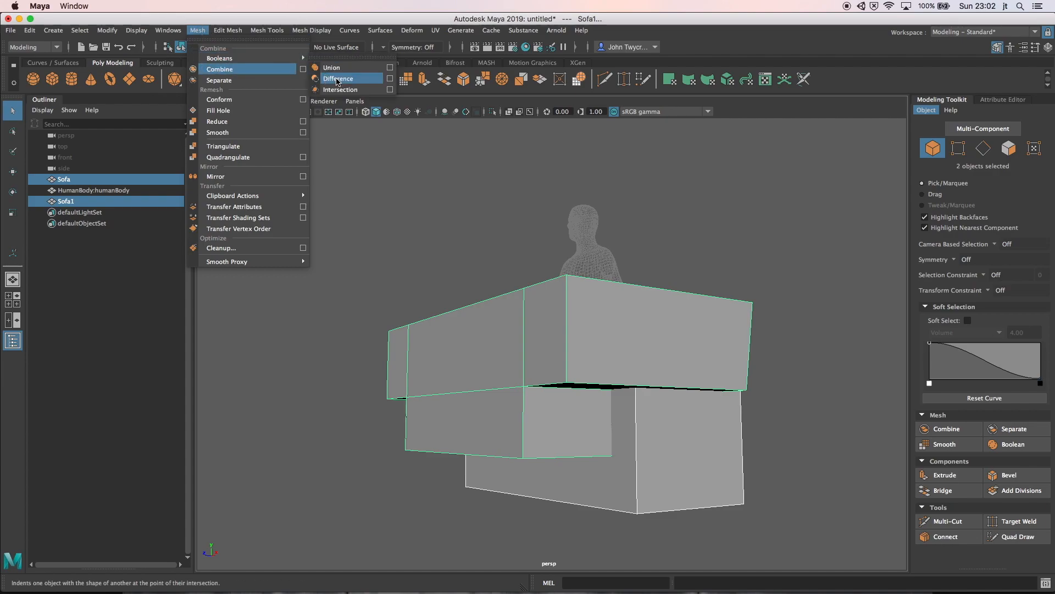
click(337, 79)
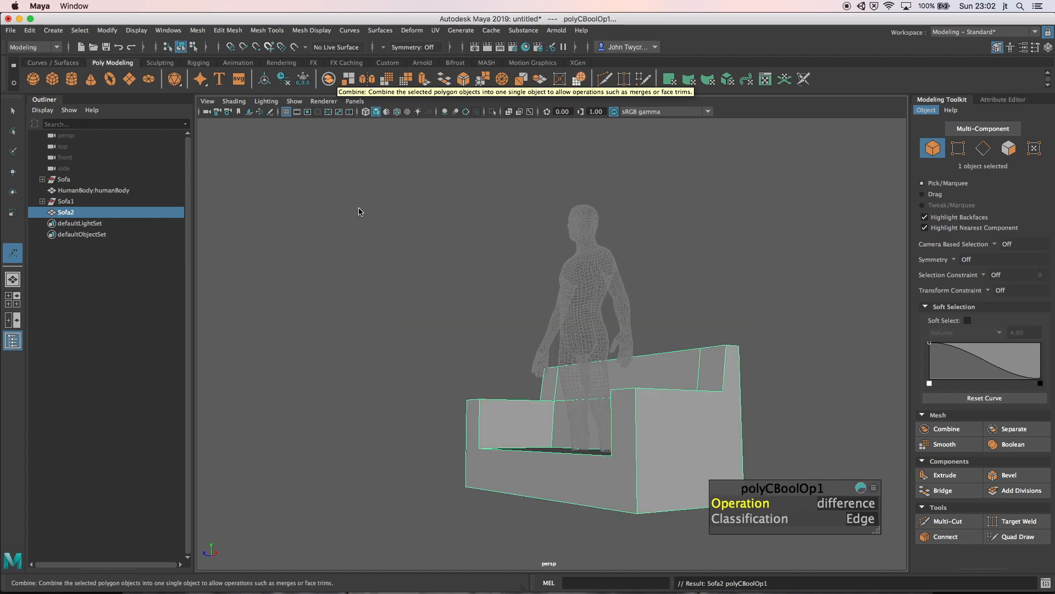
alt+drag(405, 332, 528, 299)
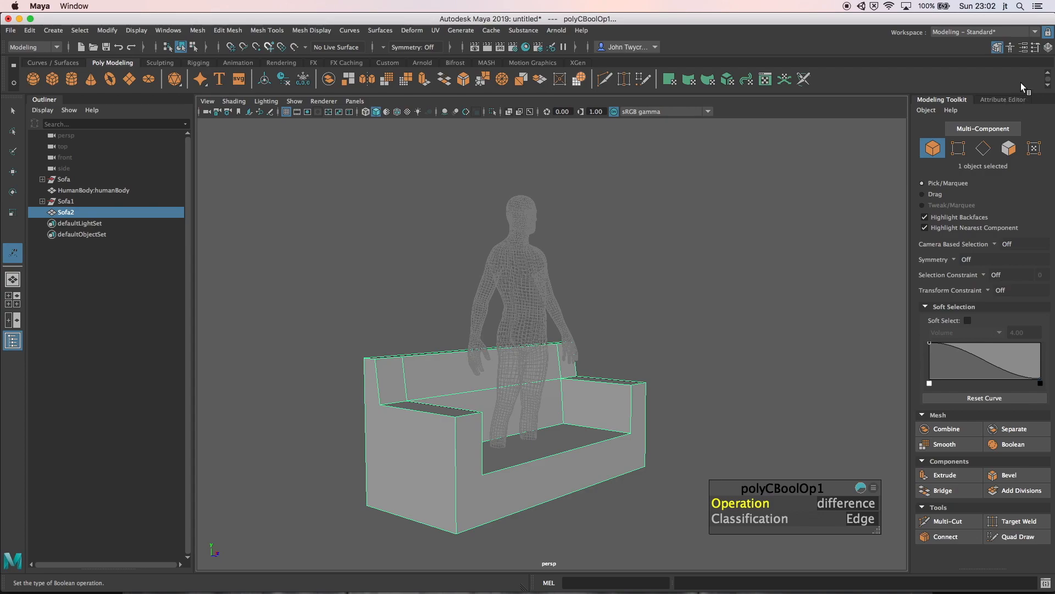
- Hide the human figure's display layer, layer1, and inspect the carved sofa from several angles
click(1048, 47)
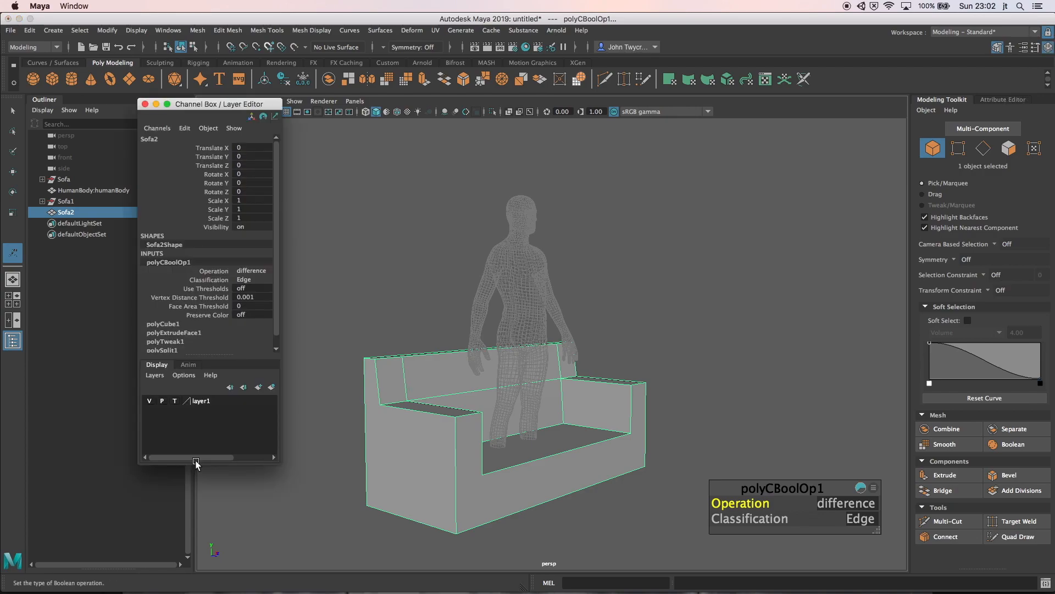
click(150, 400)
alt+drag(572, 401, 491, 422)
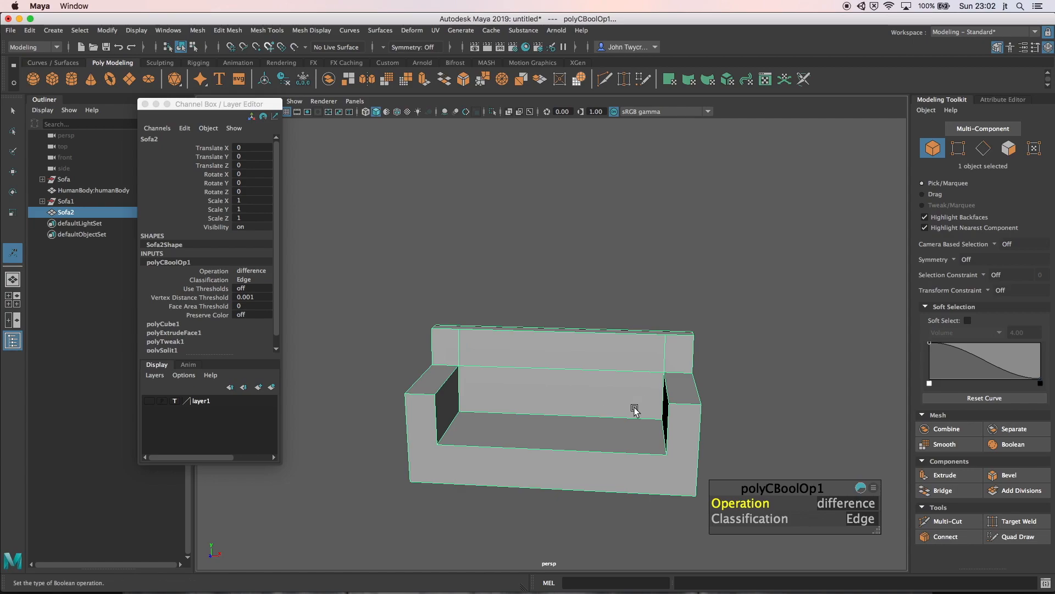
alt+drag(607, 433, 624, 360)
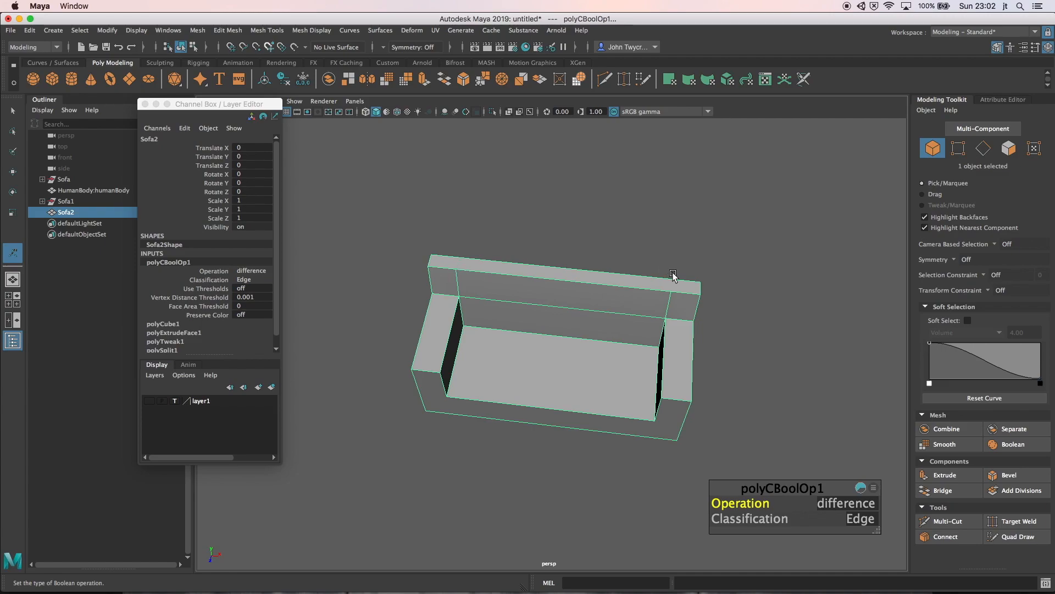
alt+drag(657, 335, 662, 275)
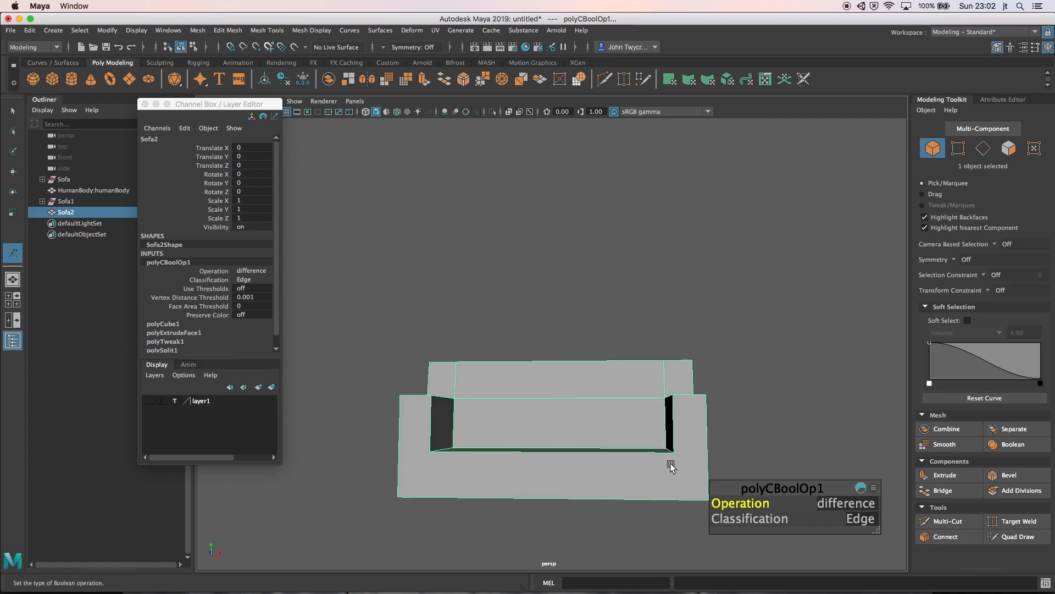
alt+drag(612, 483, 572, 497)
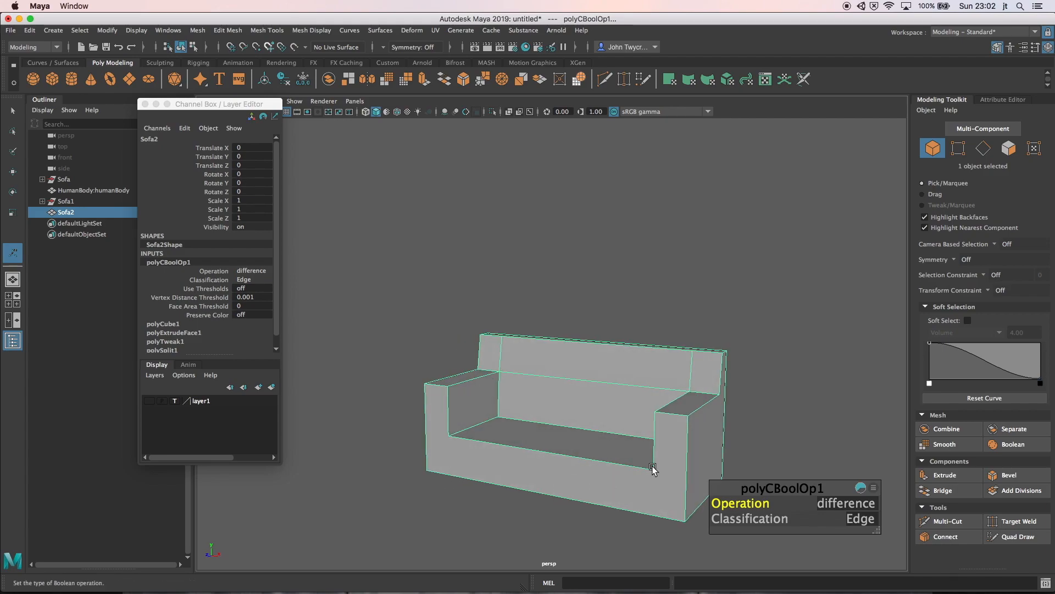
- Preview the carved sofa mesh with smoothing and return it to the unsmoothed display
click(574, 402)
scroll(572, 406, up, 3)
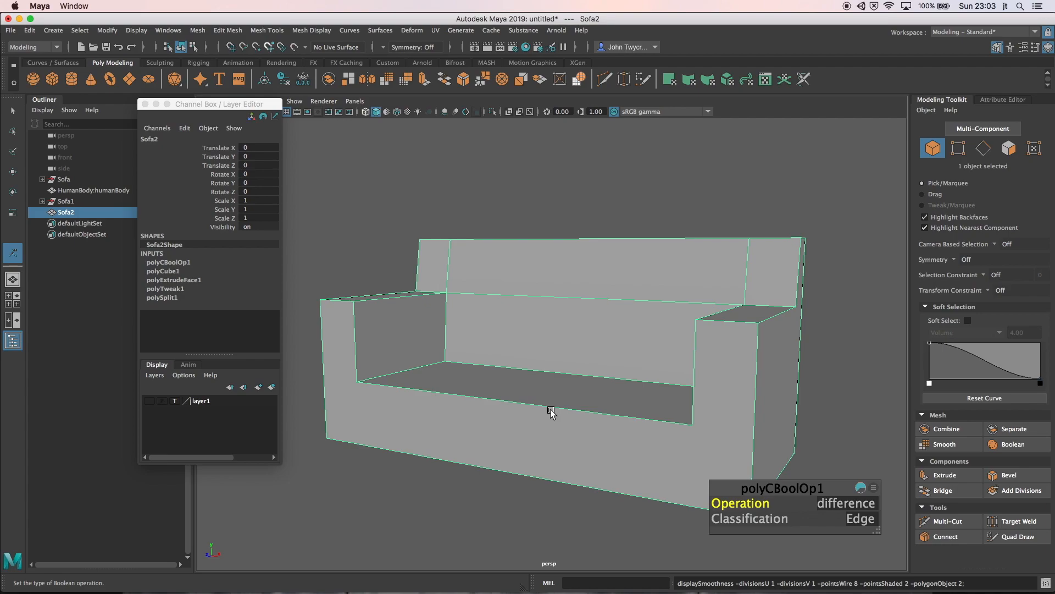
key(3)
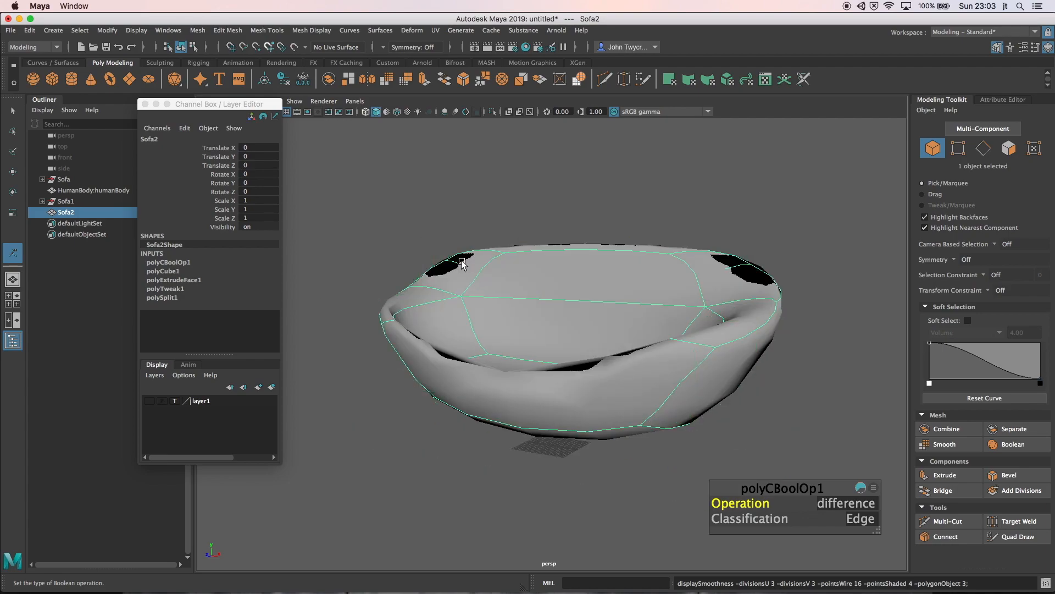
alt+drag(493, 354, 519, 363)
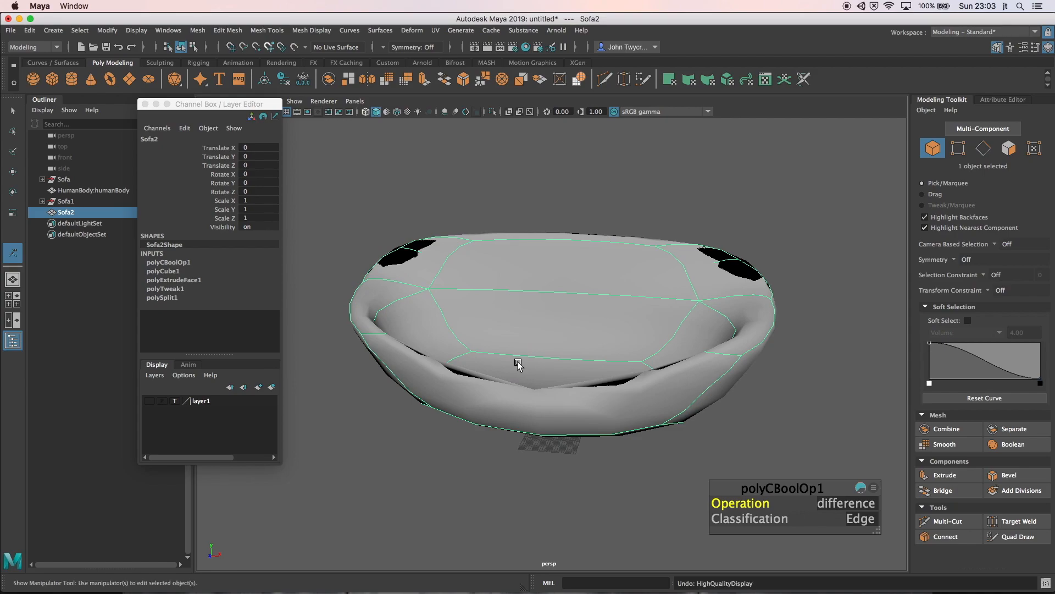
key(1)
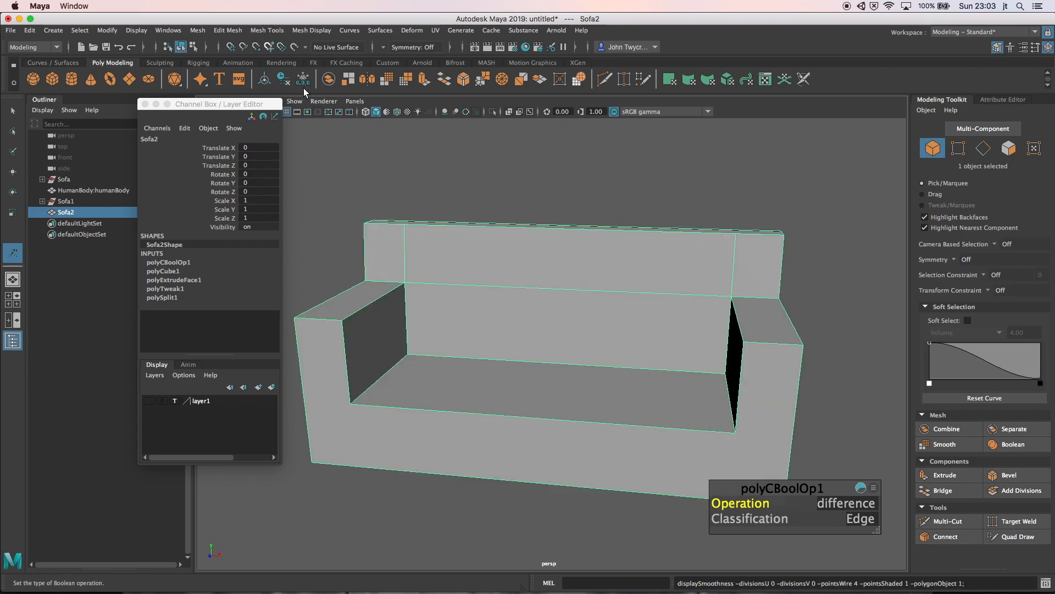
- Bevel the whole sofa mesh with fraction 0.5 and 1 segment, and preview it smoothed to inspect the seat area
click(233, 32)
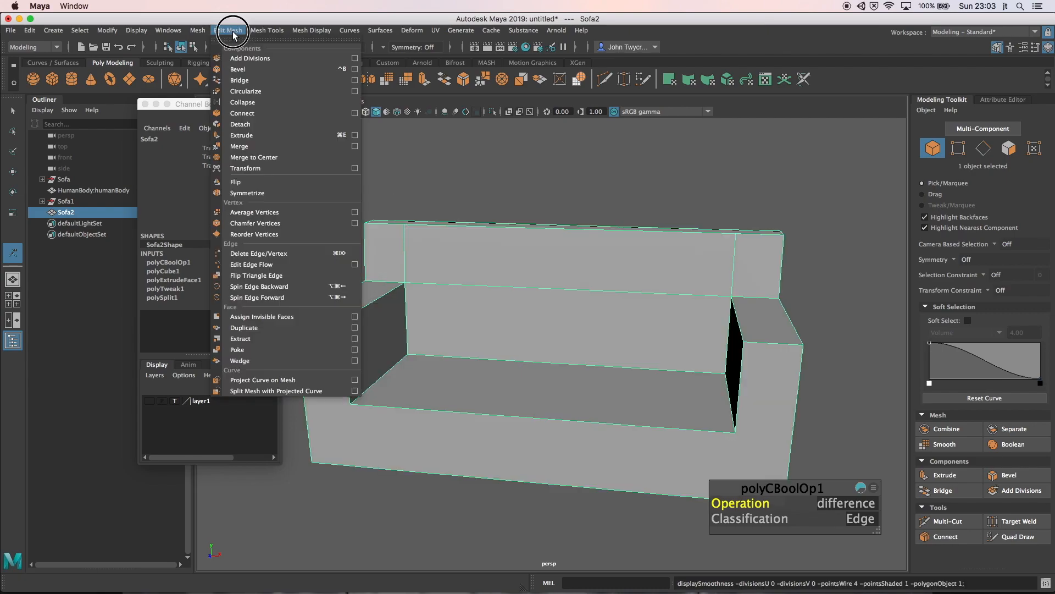
click(243, 69)
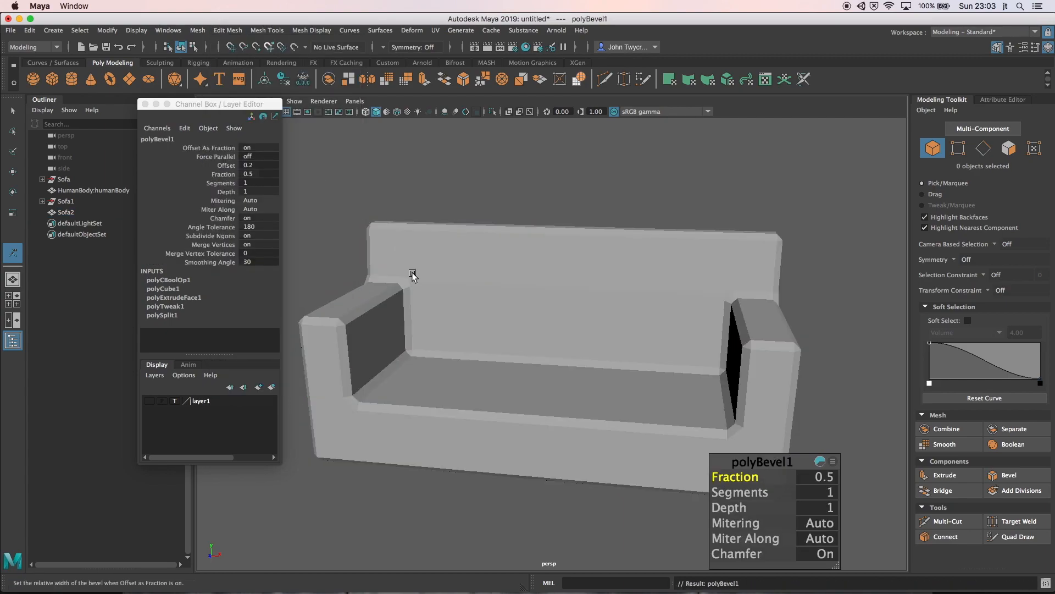
key(2)
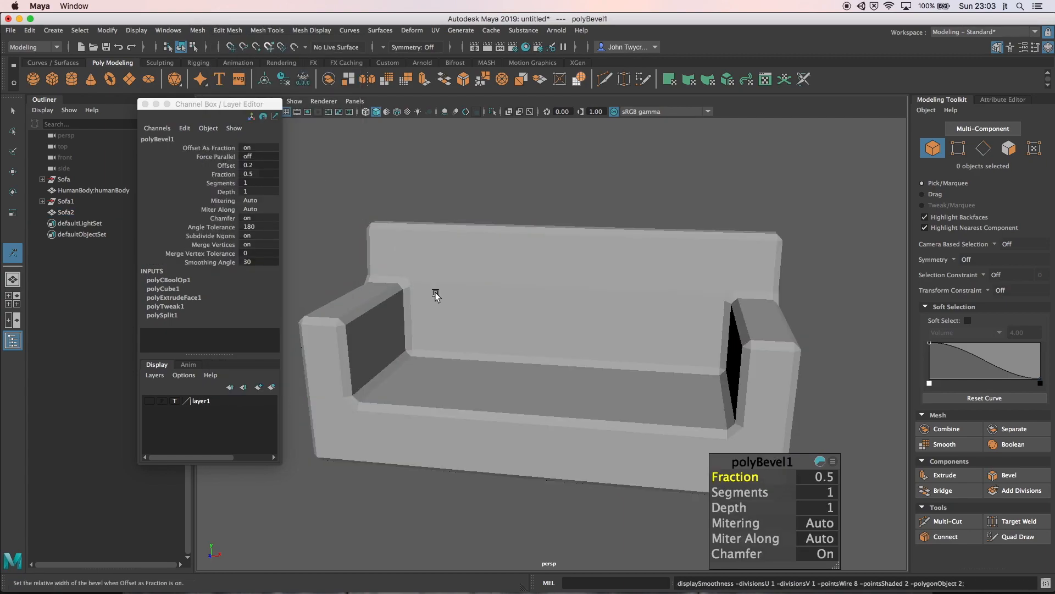
click(435, 293)
key(2)
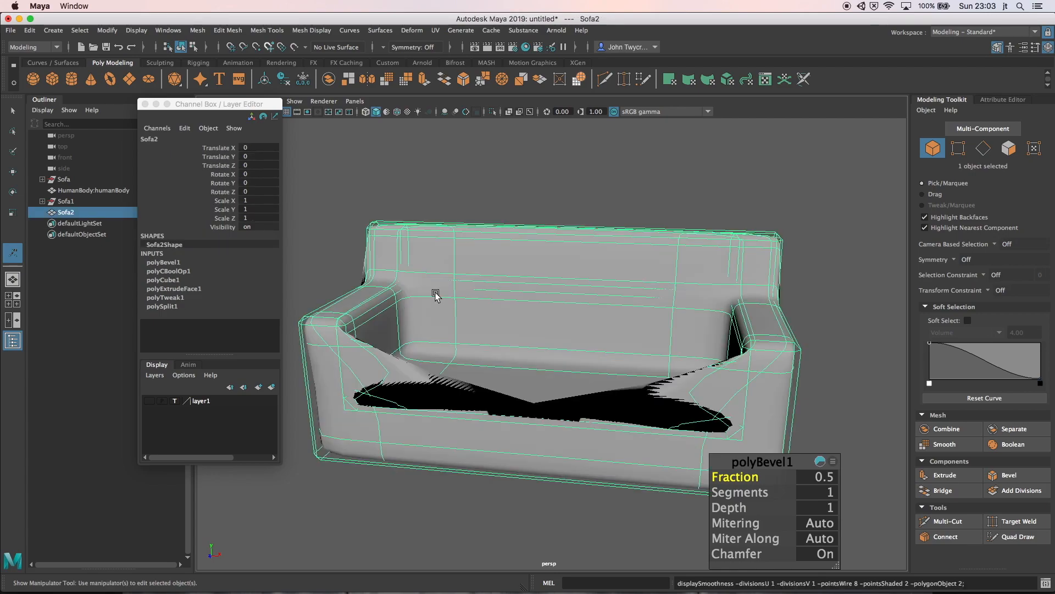
alt+drag(442, 390, 426, 357)
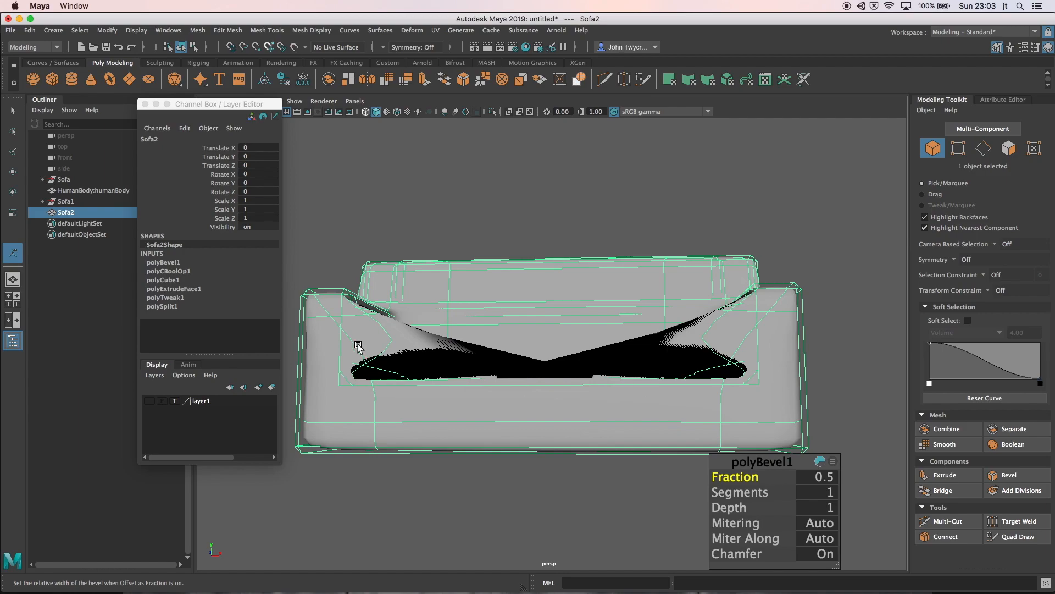
mouse_move(413, 325)
alt+mouse_down()
mouse_move(423, 337)
mouse_move(406, 344)
mouse_move(400, 330)
alt+mouse_up()
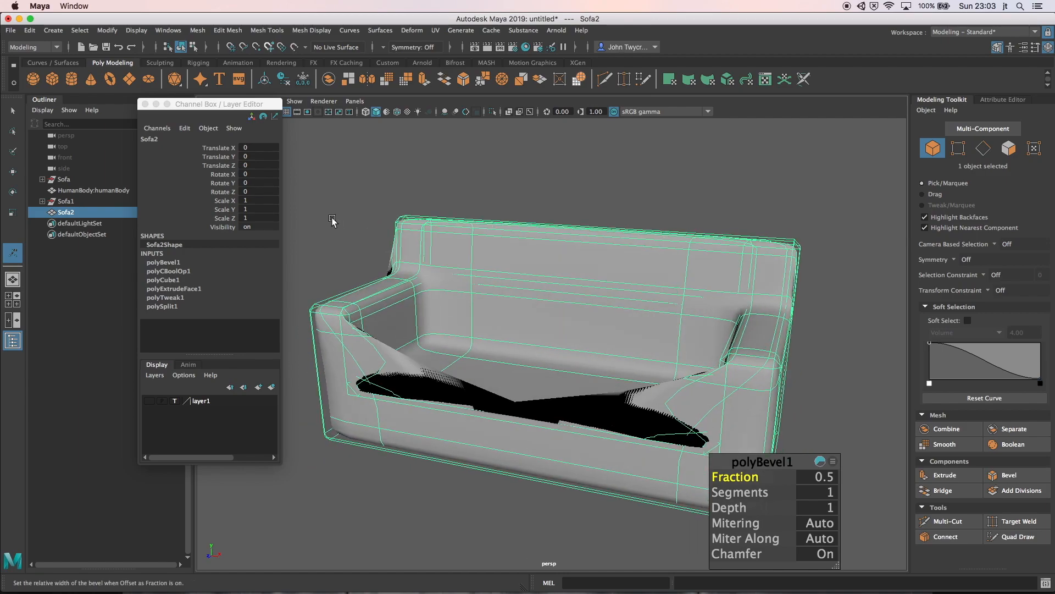
- Return the sofa to the unsmoothed display and undo its whole-mesh bevel
key(1)
key(ctrl+z)
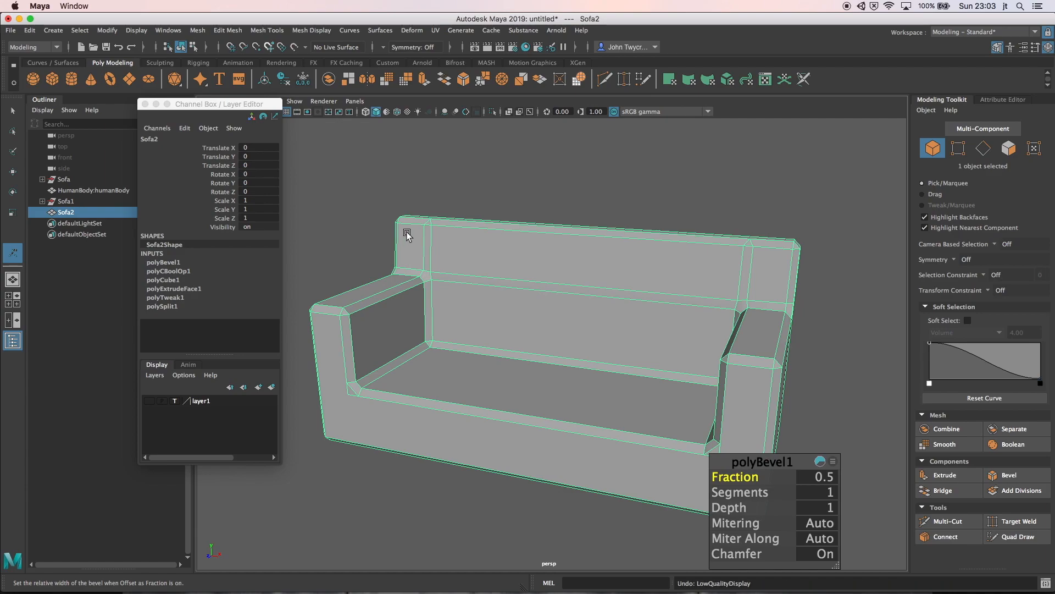
key(ctrl+z)
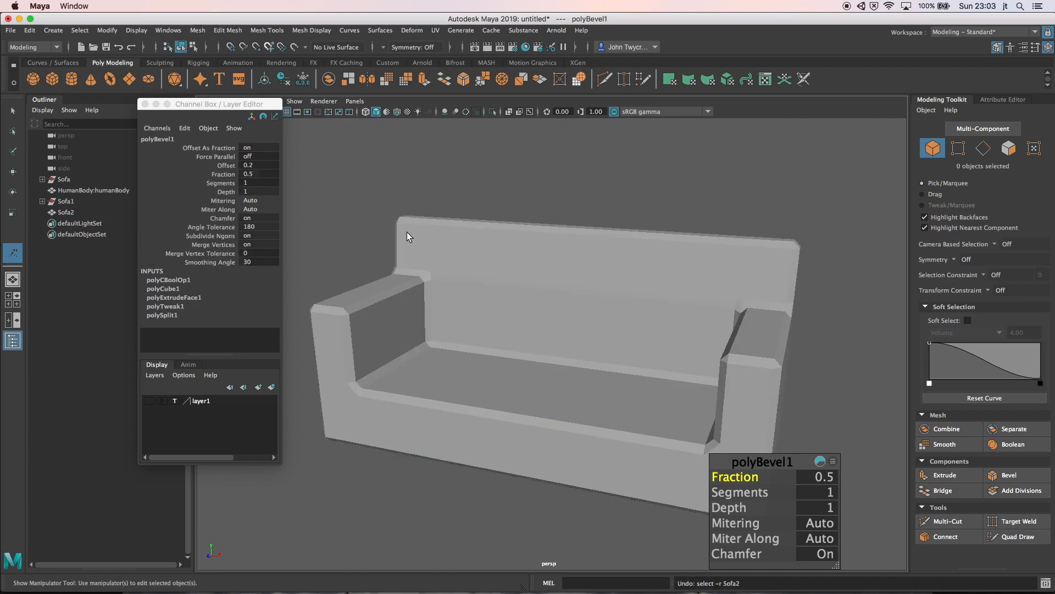
key(ctrl+z)
key(ctrl+z)
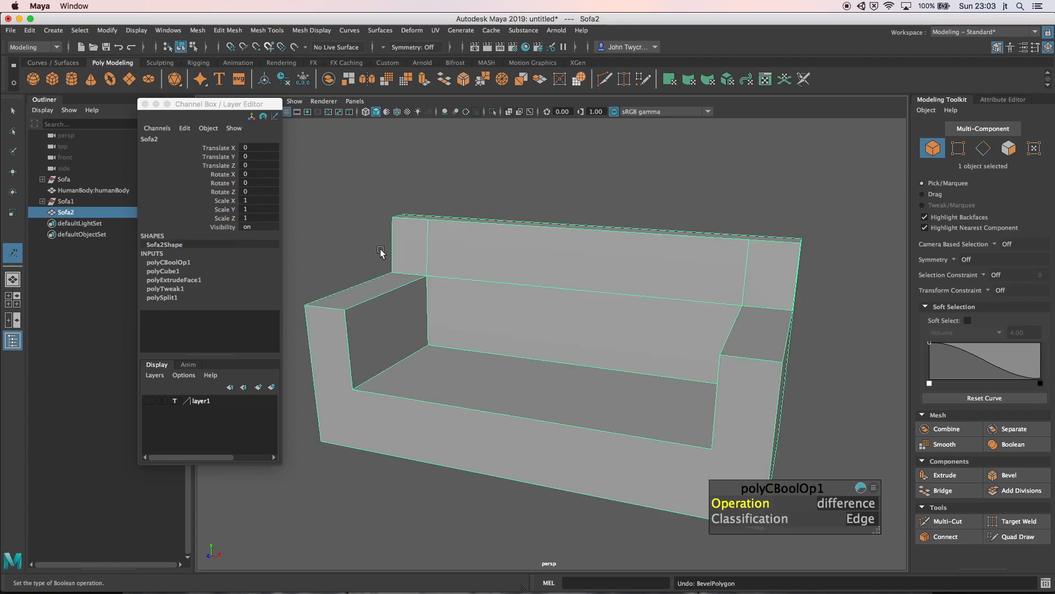
- Multi-Cut a diagonal edge across the sofa's front face from the left seat corner to the left bottom corner
click(945, 522)
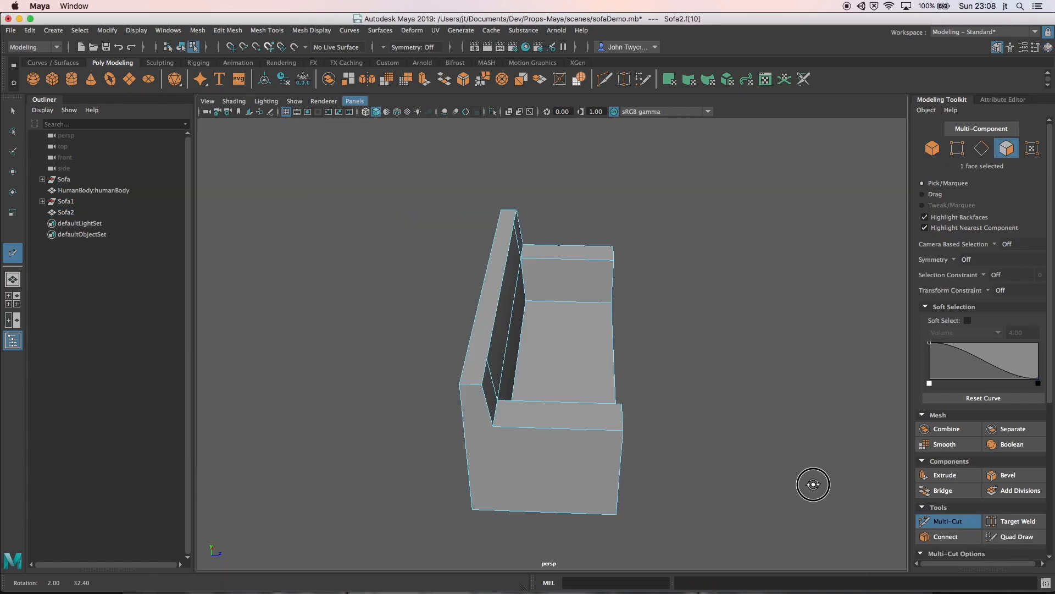
alt+drag(813, 484, 708, 462)
click(517, 404)
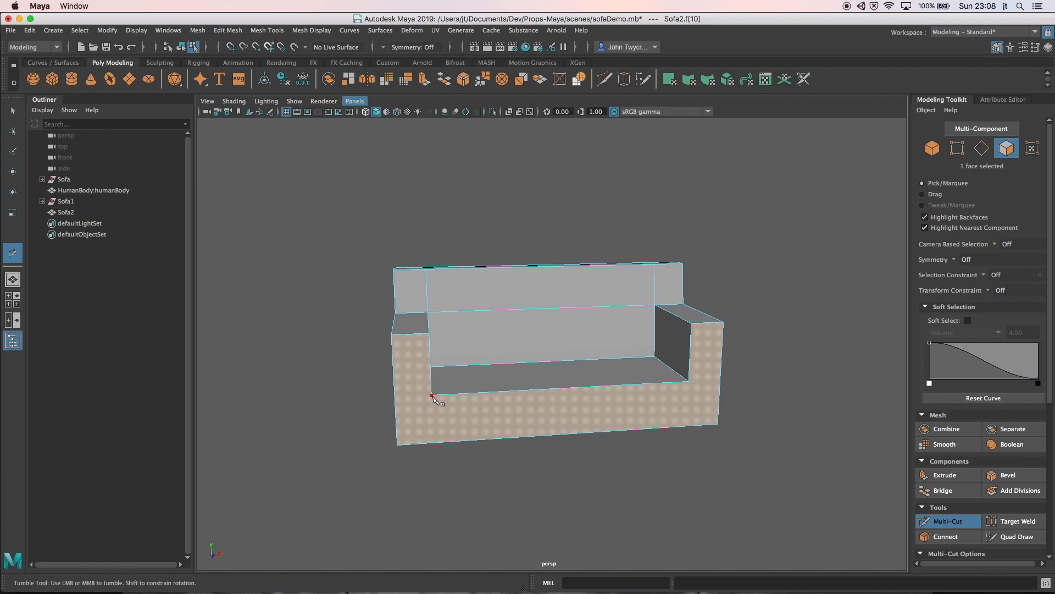
click(431, 395)
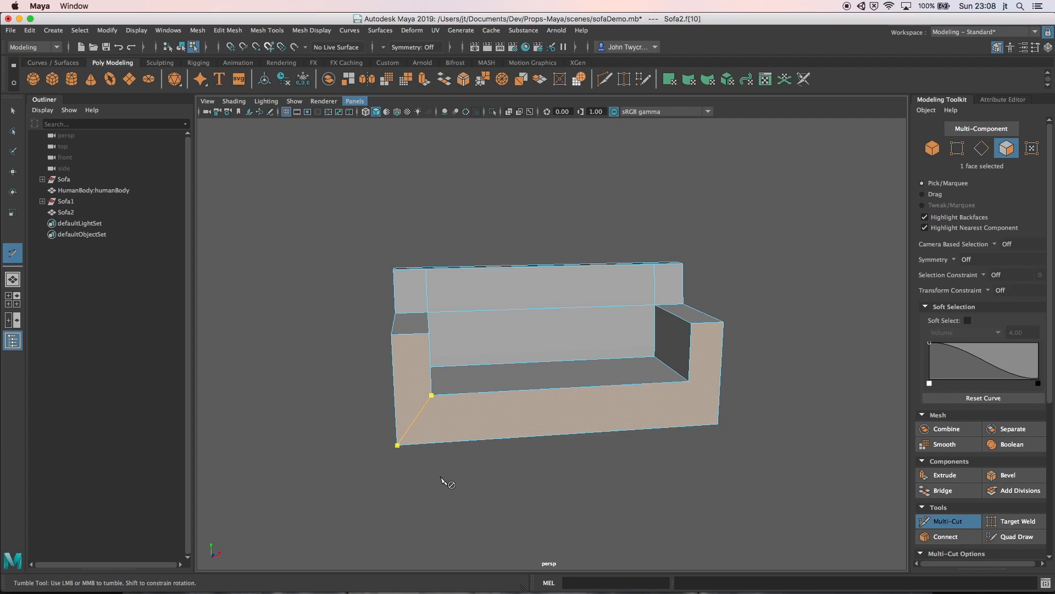
key(Return)
alt+drag(525, 485, 605, 462)
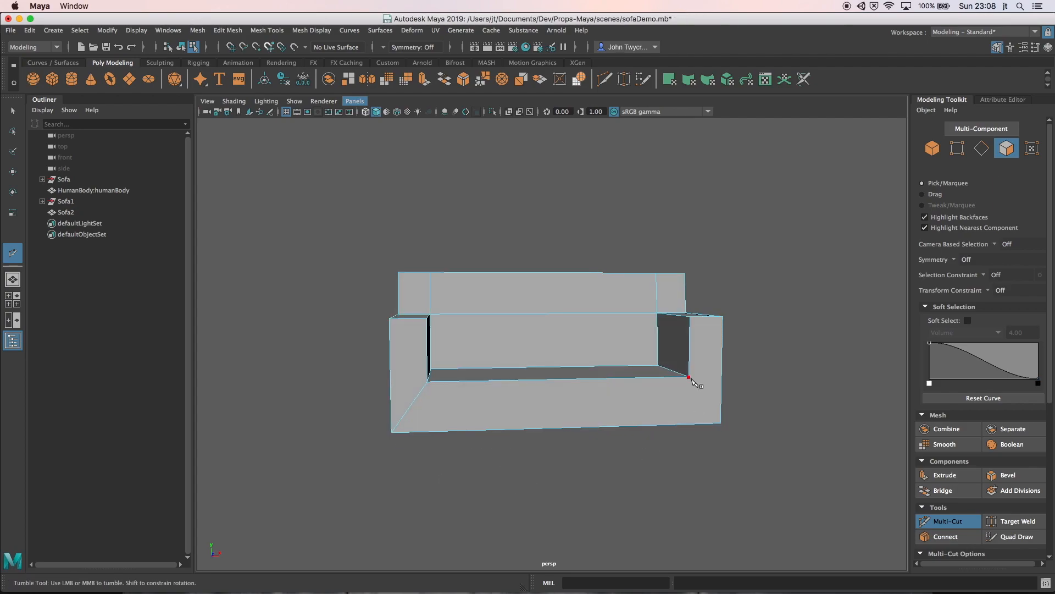
click(704, 401)
click(721, 424)
alt+drag(702, 454, 682, 462)
alt+drag(761, 302, 700, 287)
alt+drag(699, 286, 677, 269)
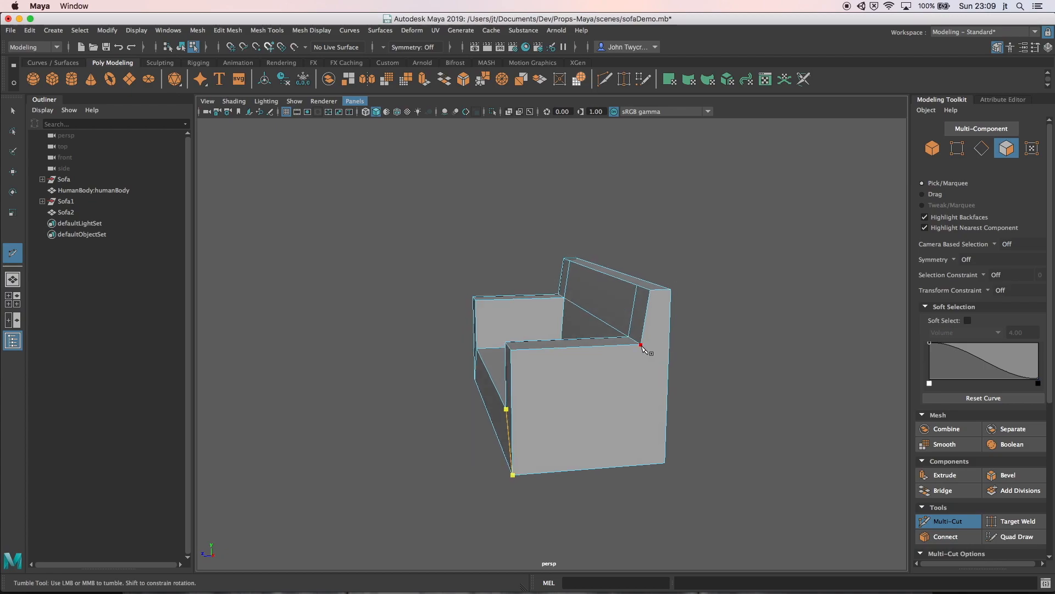
alt+drag(756, 364, 639, 321)
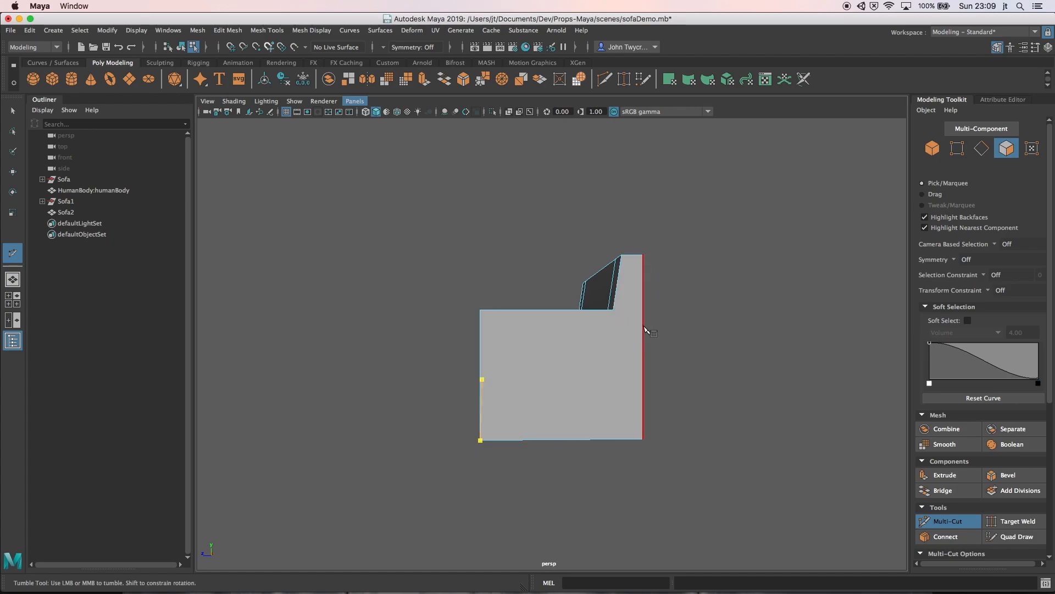
click(614, 311)
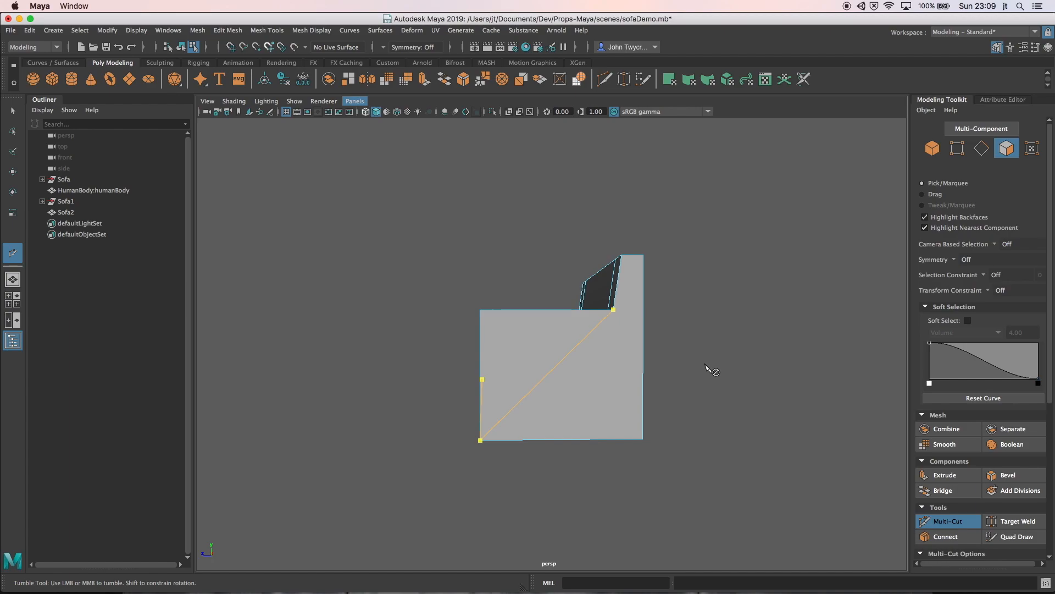
key(z)
- Multi-Cut a matching diagonal edge on the front face from the right seat corner to the right bottom corner
alt+drag(750, 384, 722, 392)
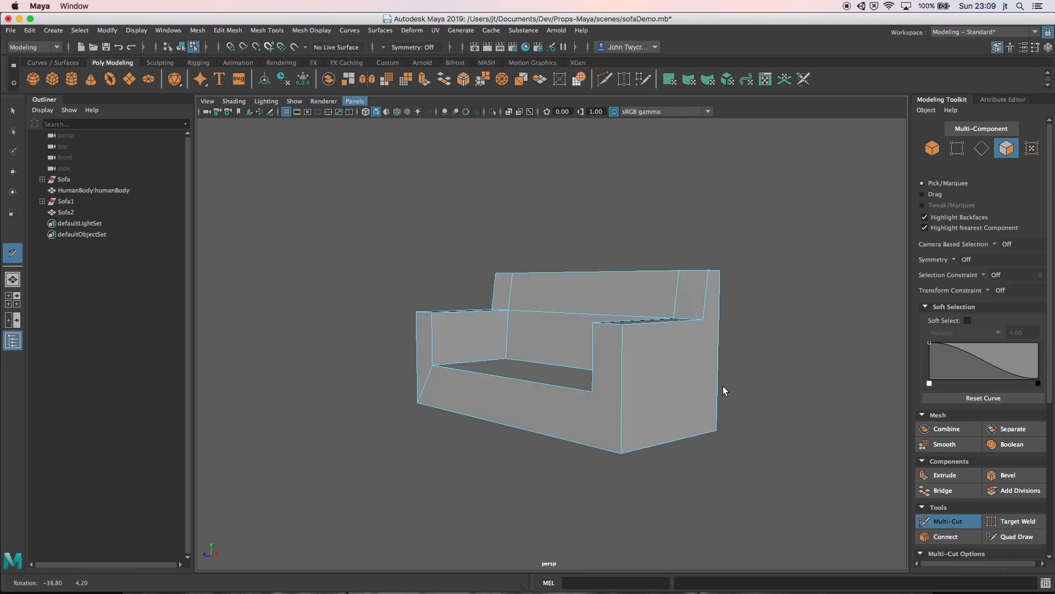
click(592, 392)
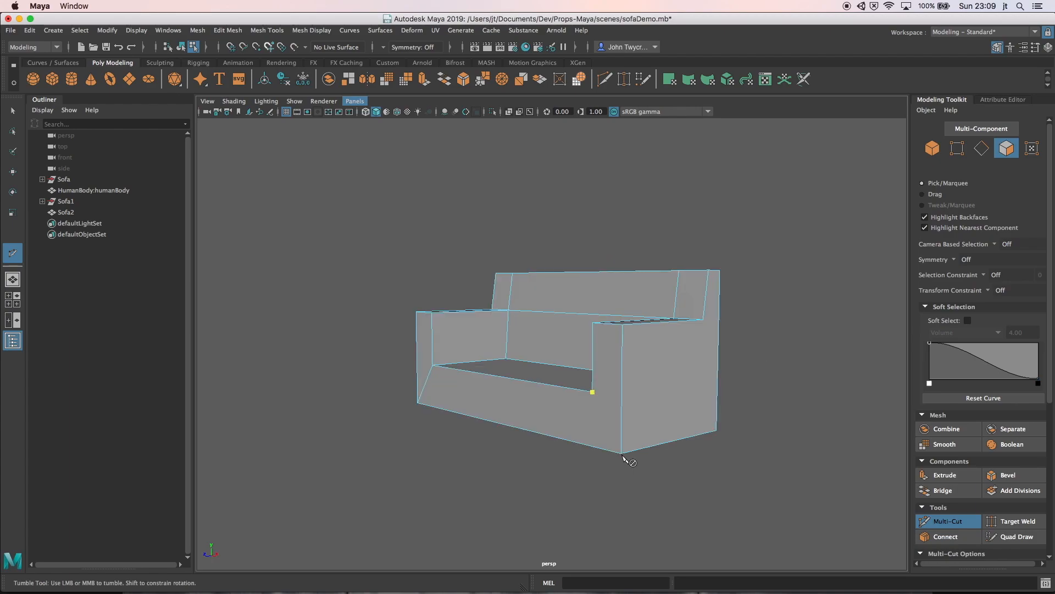
click(621, 454)
key(Return)
- Multi-Cut a continuous edge from one armrest's rear corner down the side, across the underside and up to the opposite armrest's rear corner
alt+drag(753, 424, 670, 376)
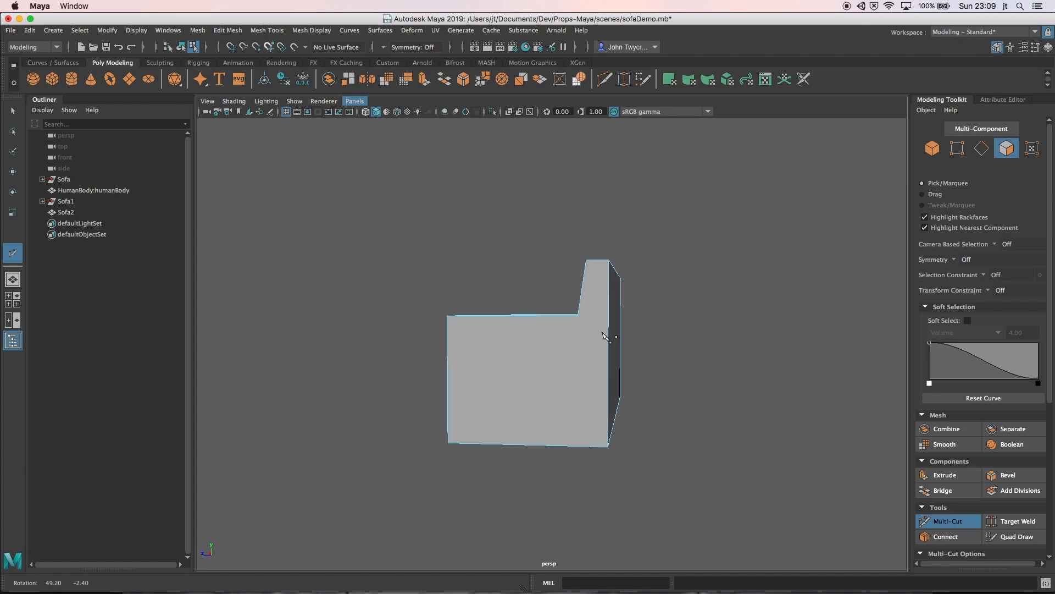
click(578, 317)
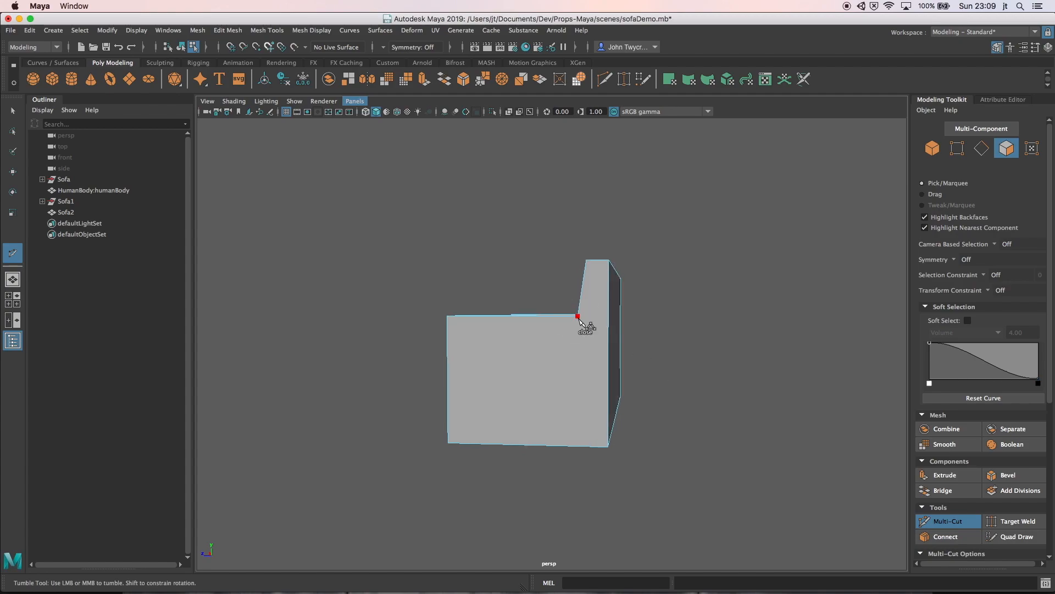
click(581, 447)
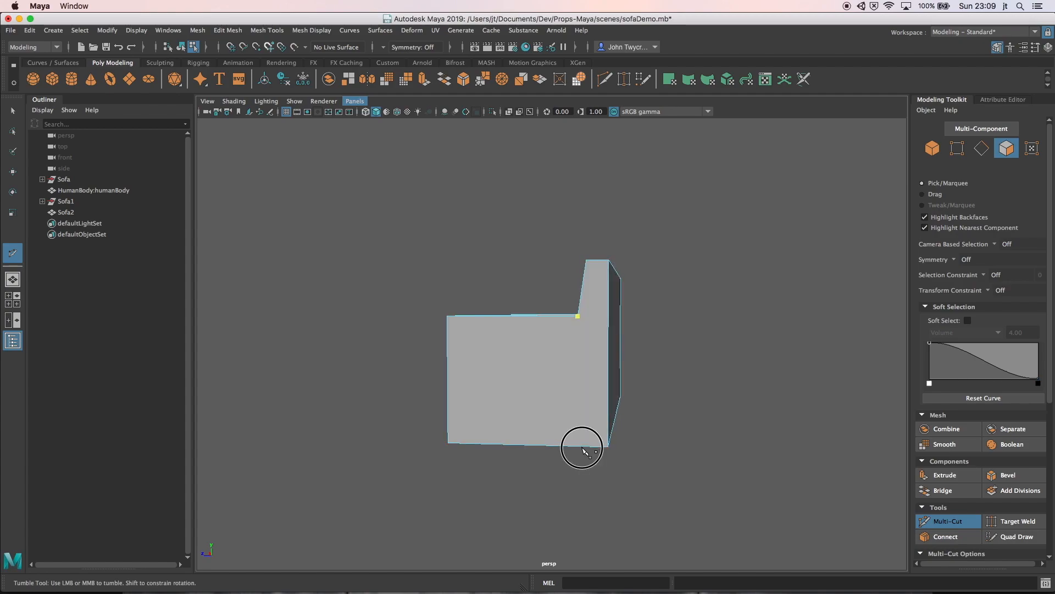
alt+drag(671, 490, 681, 401)
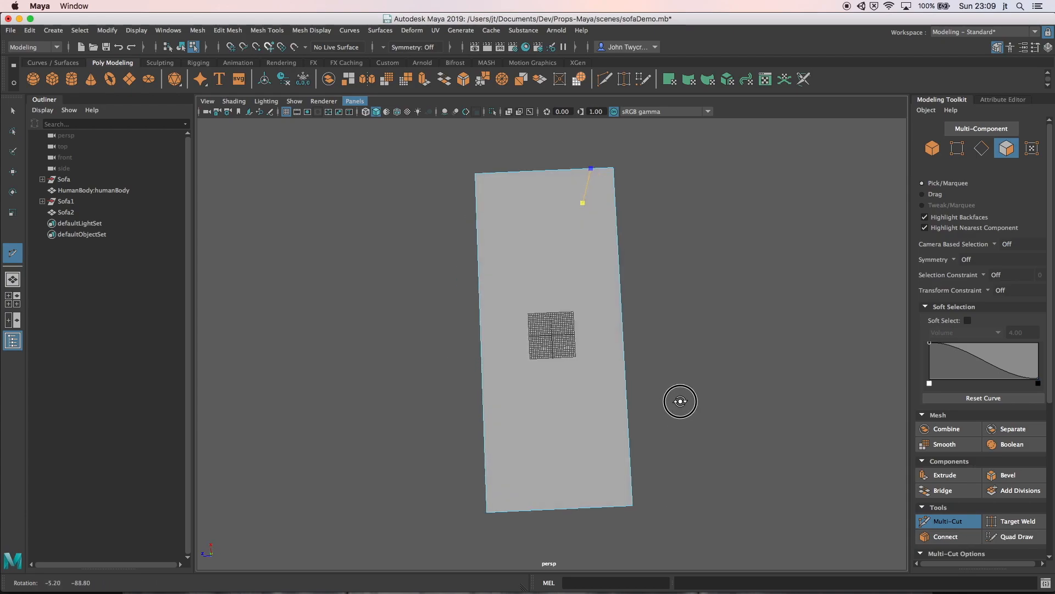
click(614, 507)
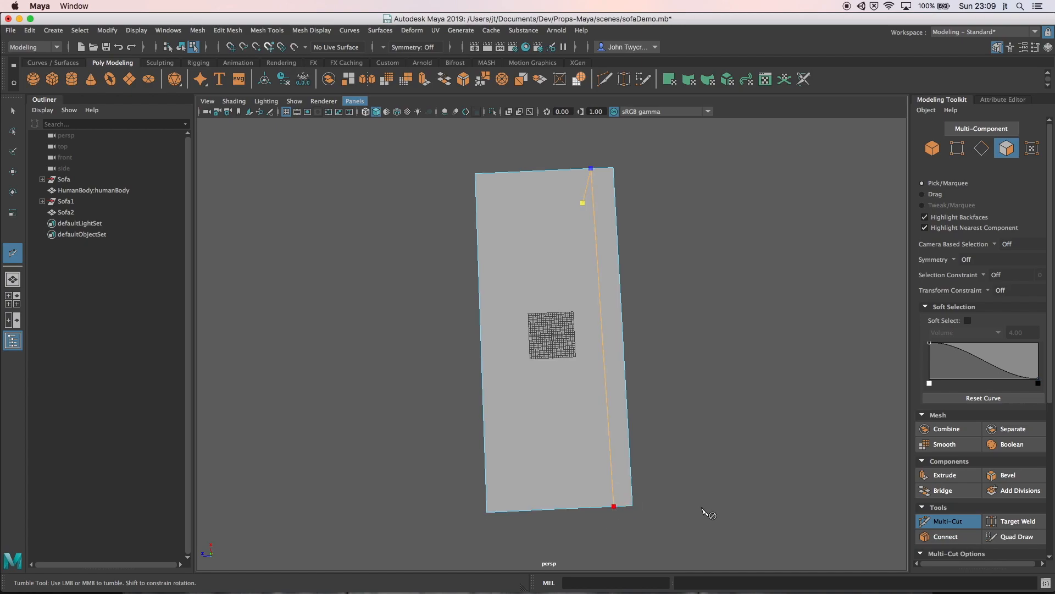
alt+drag(707, 483, 708, 463)
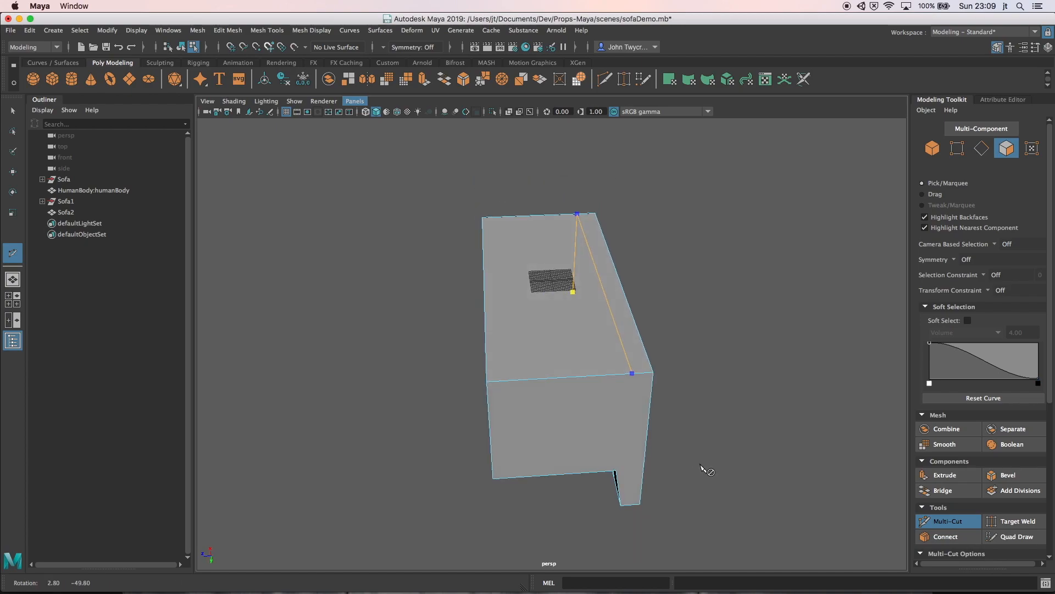
click(616, 471)
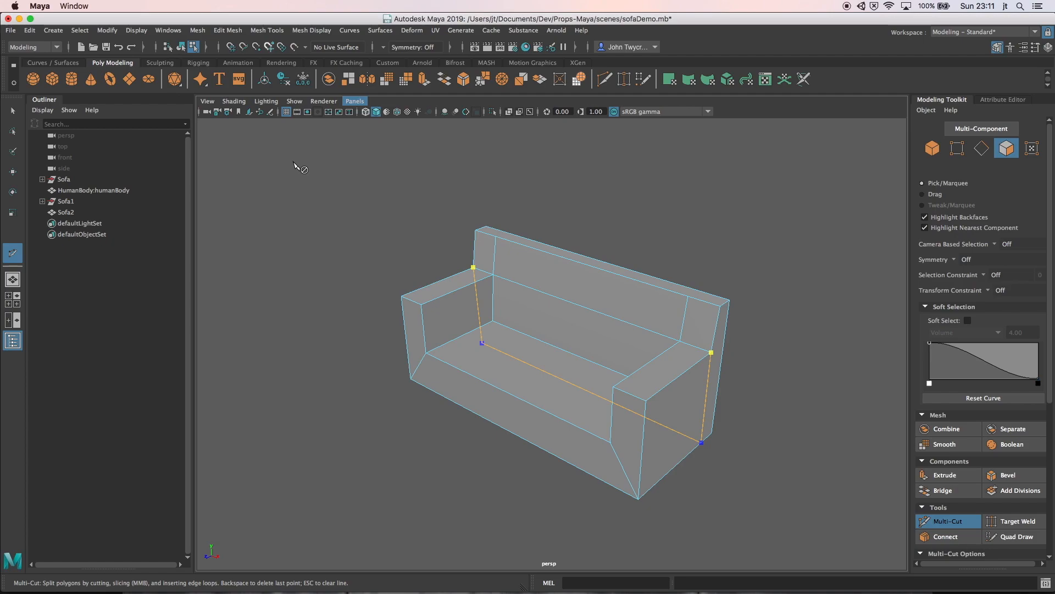
key(Escape)
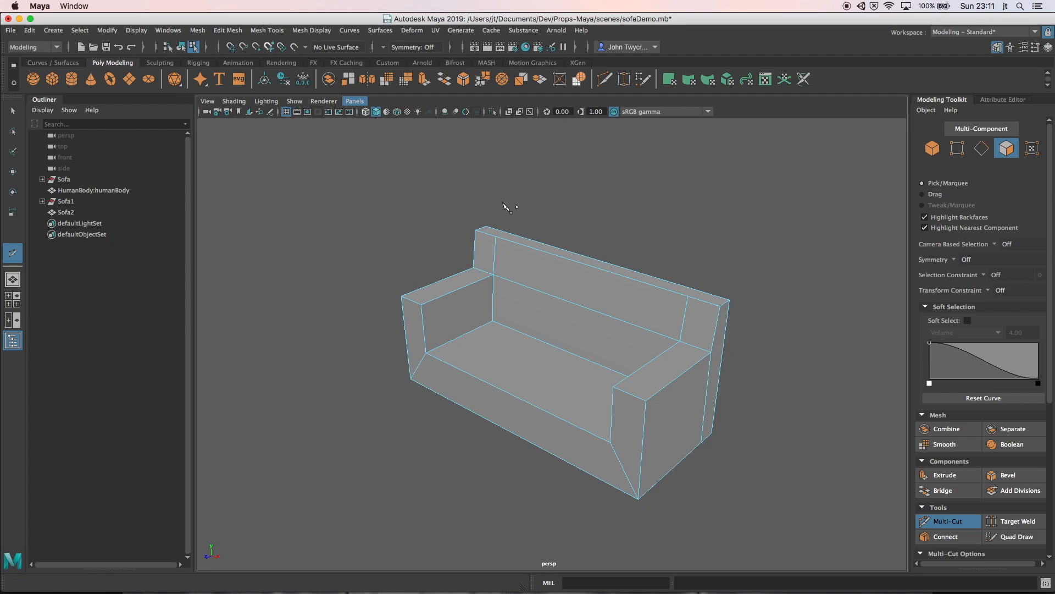
- At the front view's left end, Multi-Cut across the backrest top, down the back, along the underside and up the front to the seat corner
alt+drag(681, 228, 691, 252)
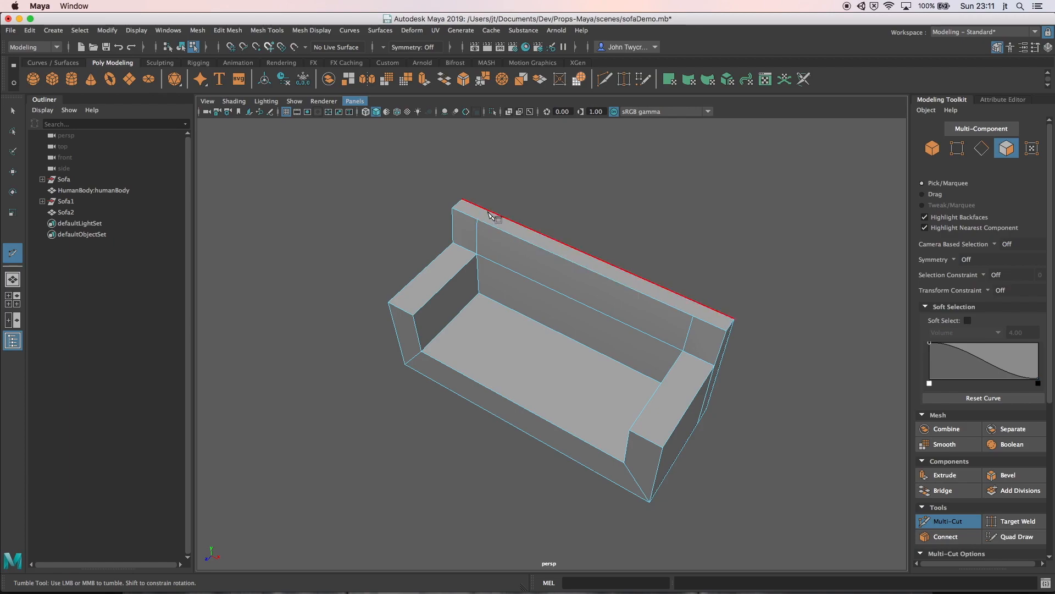
alt+drag(572, 216, 635, 225)
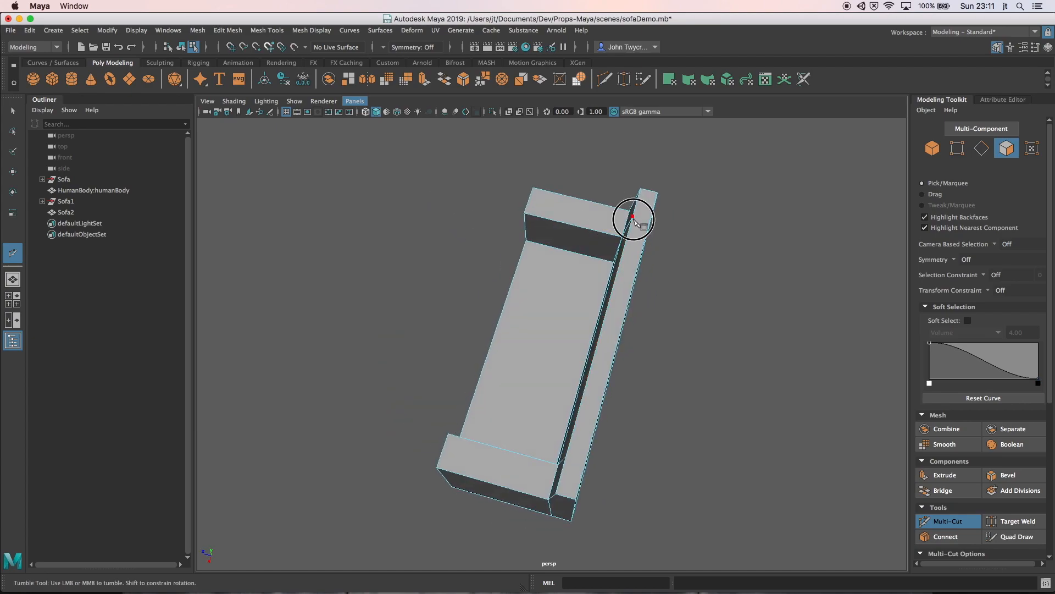
click(633, 216)
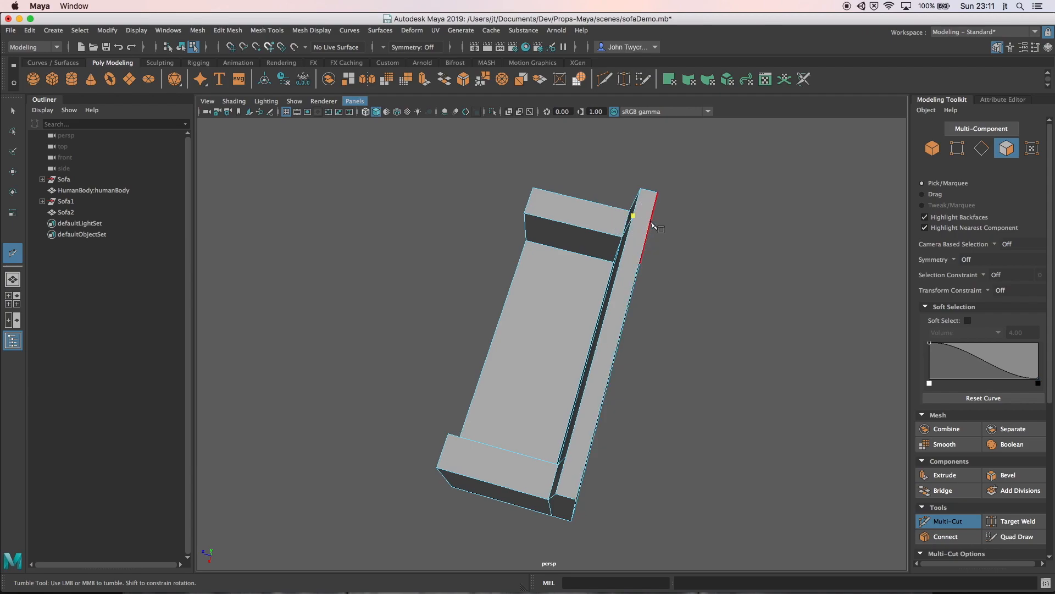
alt+drag(690, 254, 601, 224)
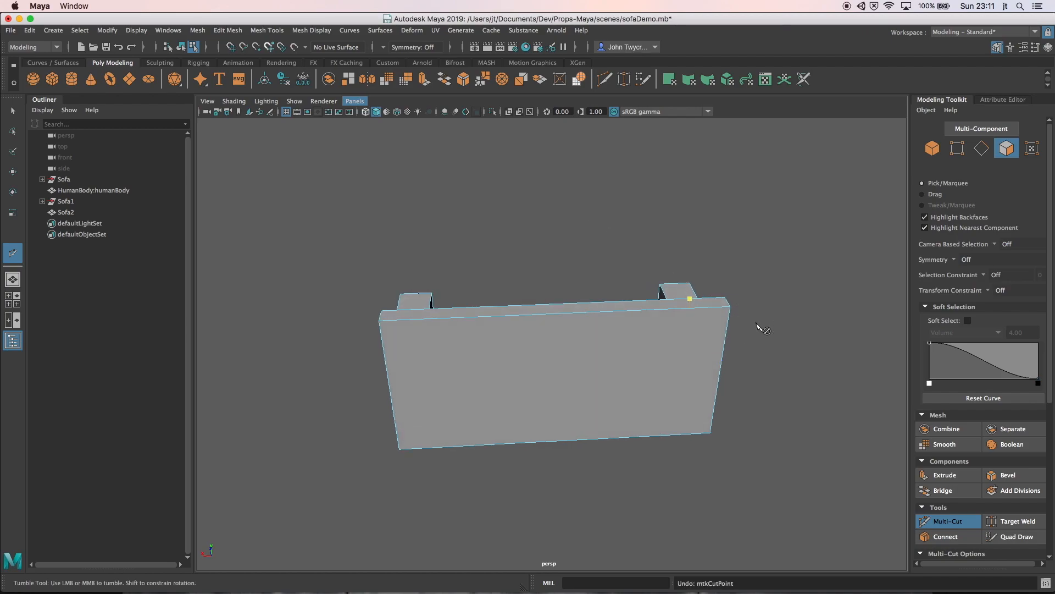
click(692, 308)
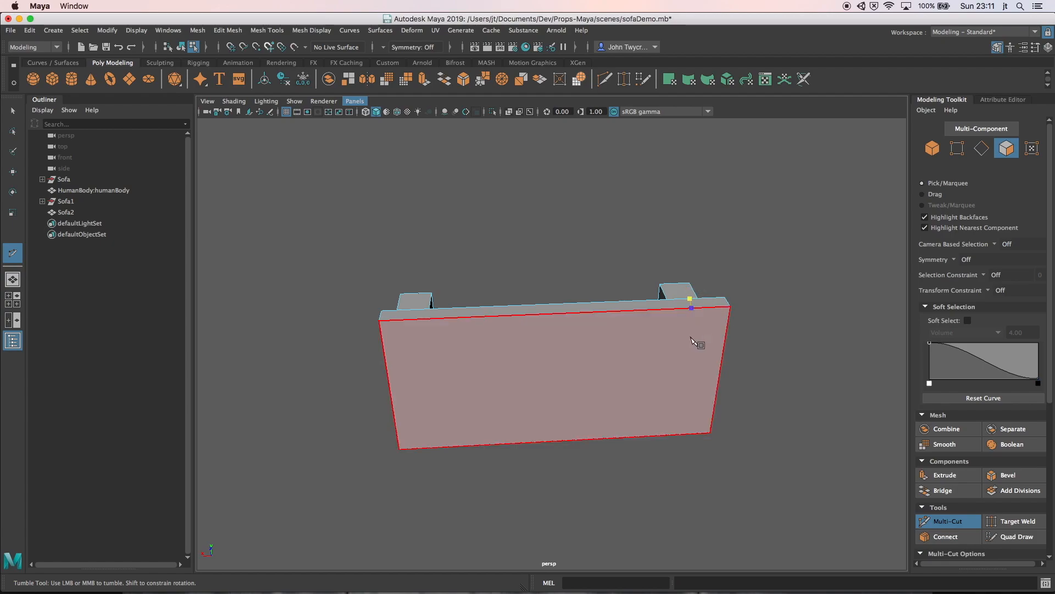
click(687, 433)
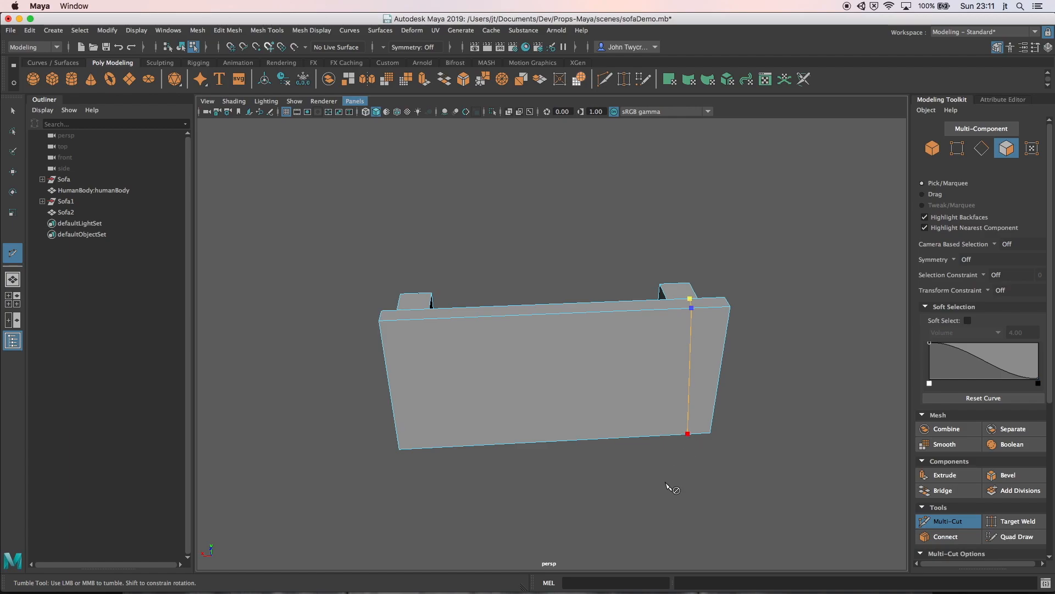
alt+drag(661, 492, 662, 360)
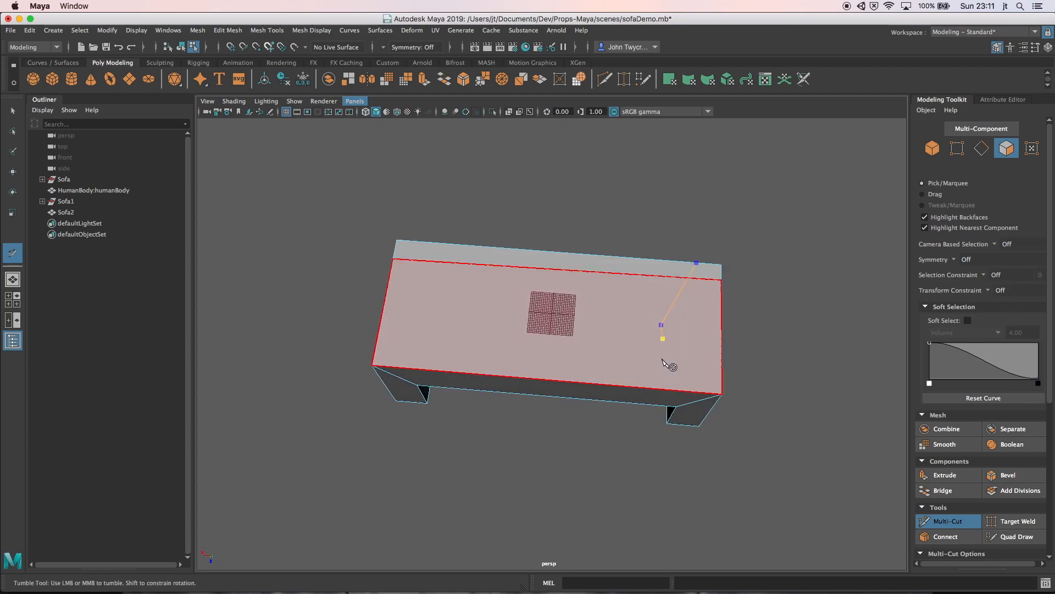
click(687, 392)
alt+drag(754, 388, 754, 359)
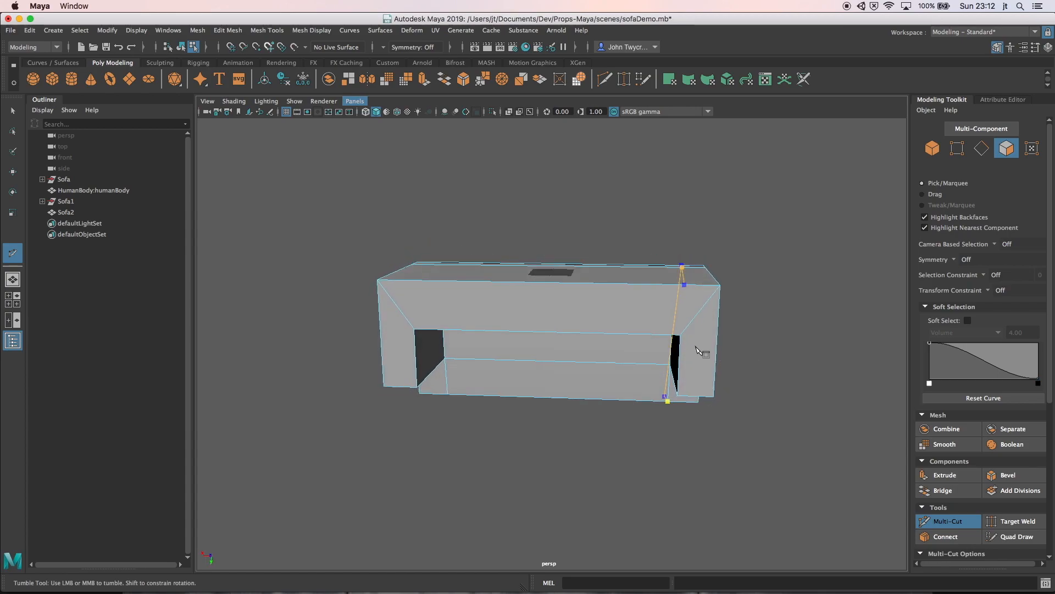
click(681, 336)
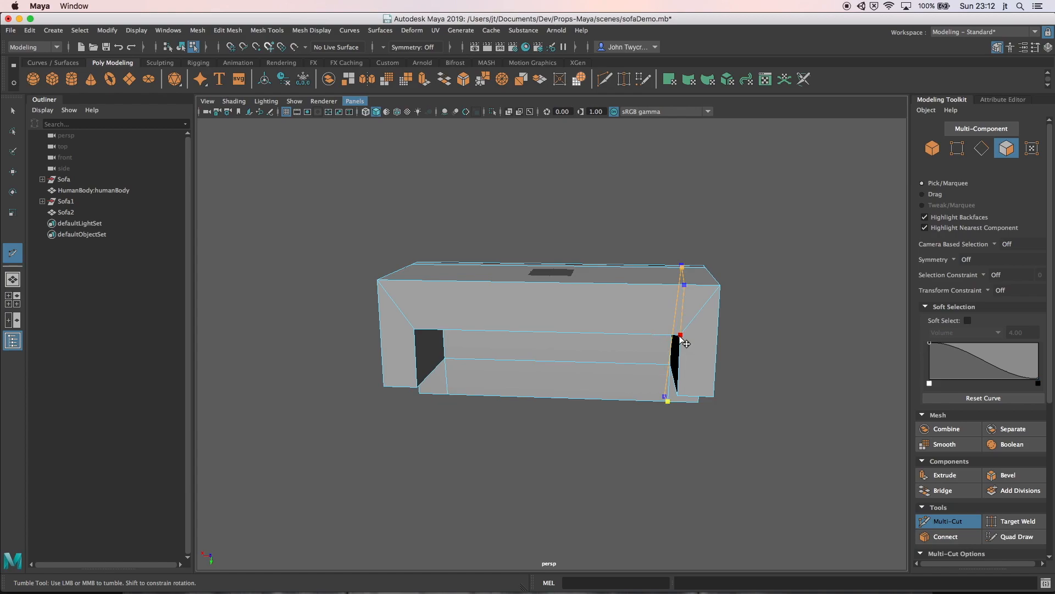
key(Return)
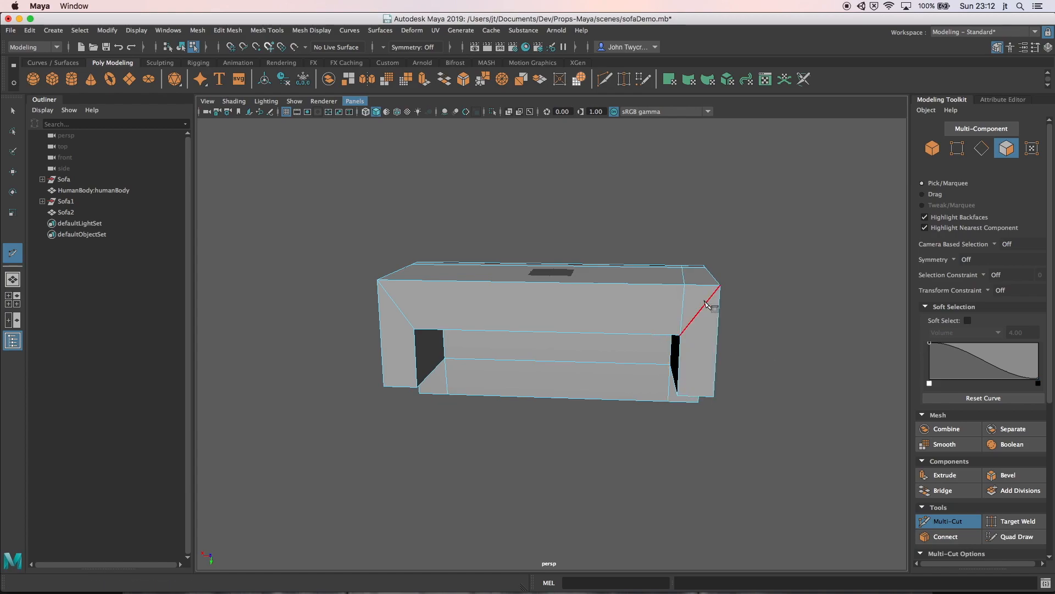
- Multi-Cut the matching edge line at the opposite end, from the front seat corner across the underside, up the back and over the backrest top
click(682, 335)
click(614, 335)
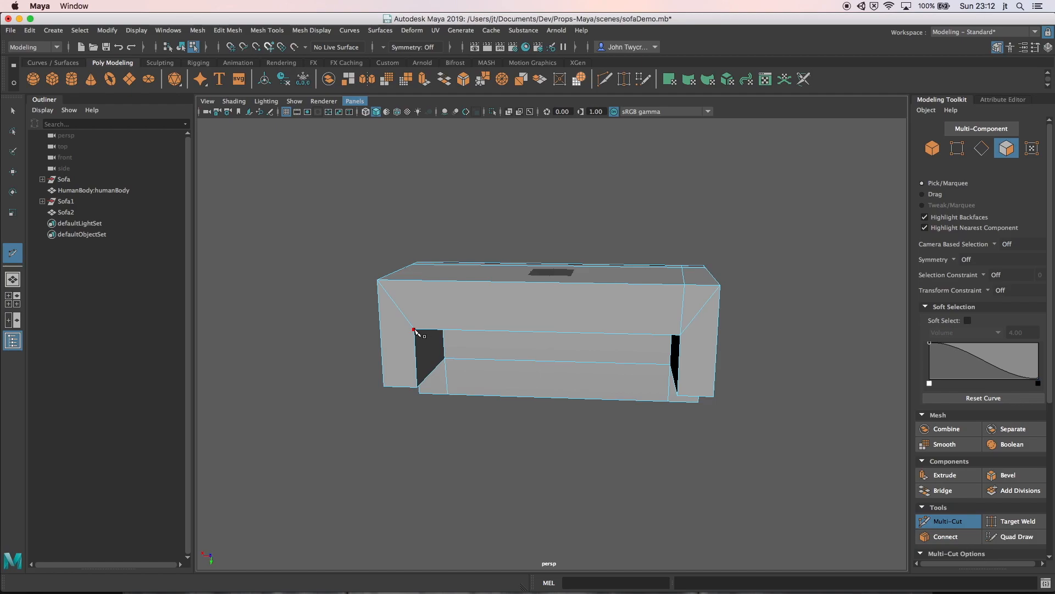
click(415, 281)
alt+drag(447, 212, 447, 235)
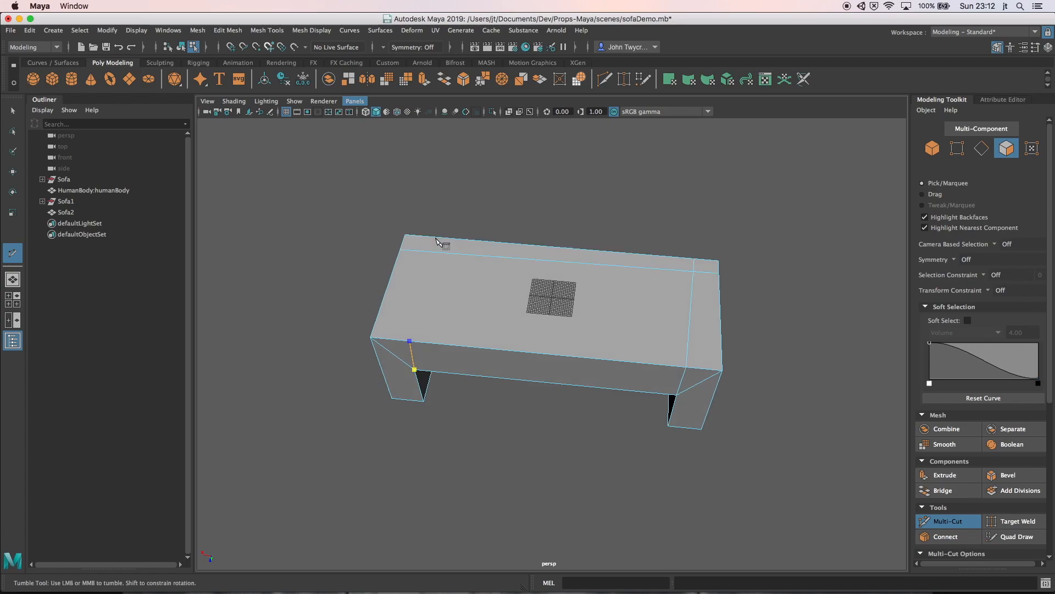
alt+drag(465, 219, 476, 294)
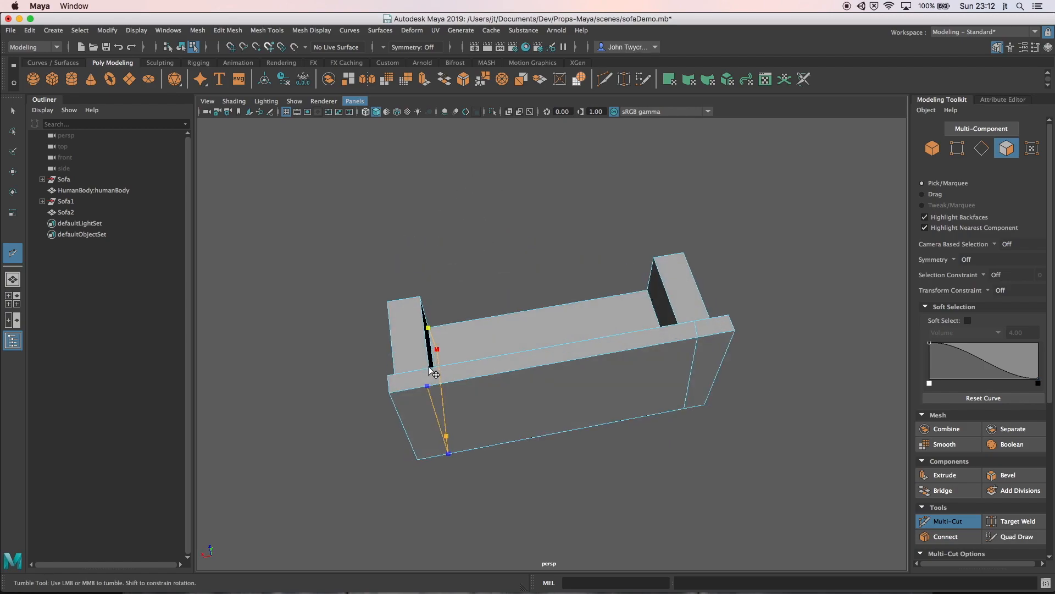
click(428, 370)
key(Return)
click(349, 383)
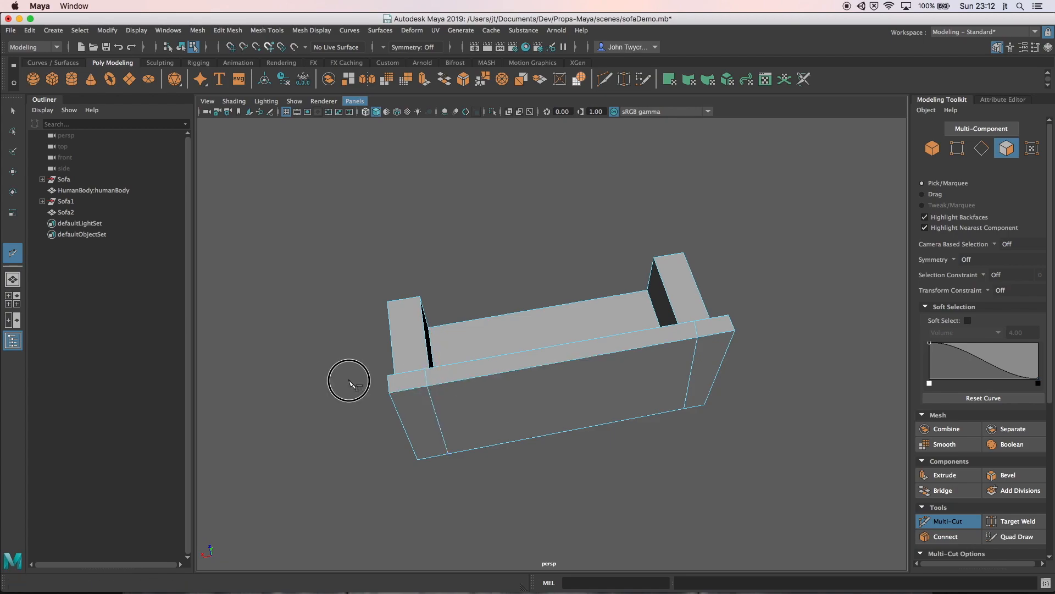
alt+drag(426, 379, 606, 370)
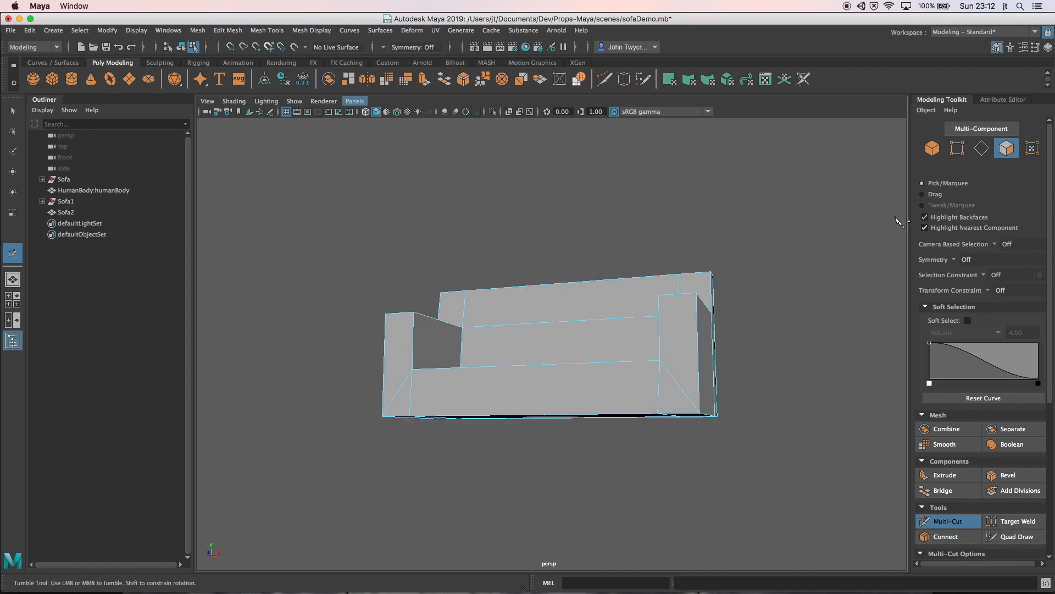
- Preview the sofa in smooth mesh display, inspect its rounded shape, and return it to the unsmoothed display
click(933, 149)
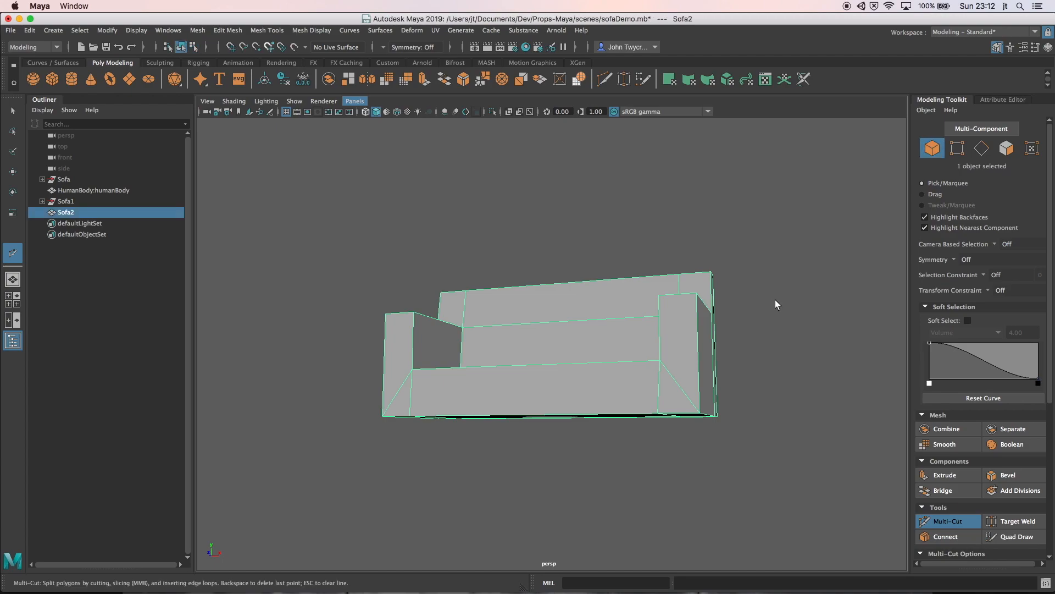
key(2)
key(3)
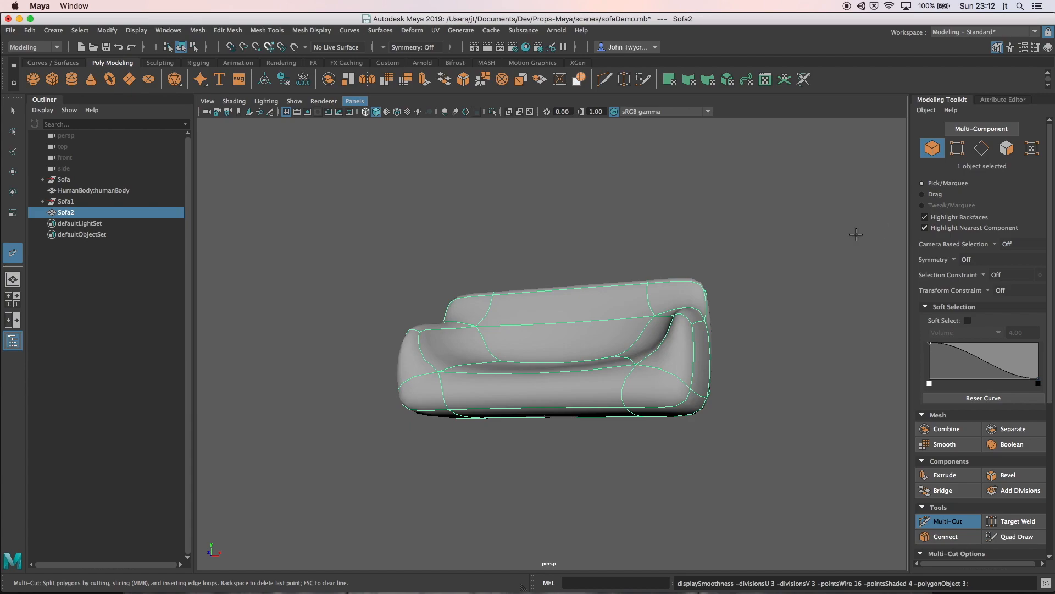
alt+drag(810, 274, 814, 298)
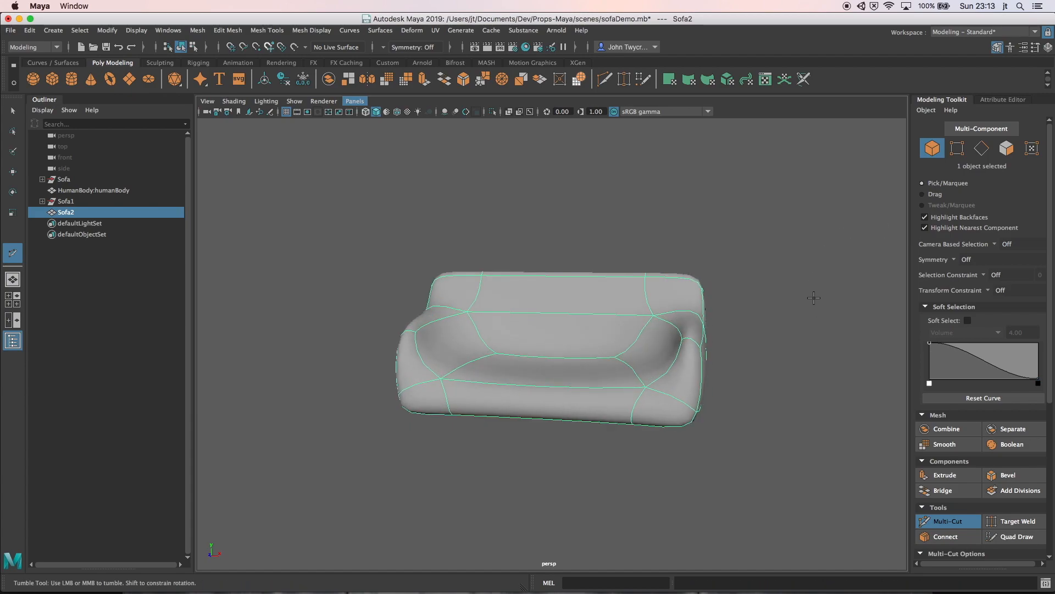
key(1)
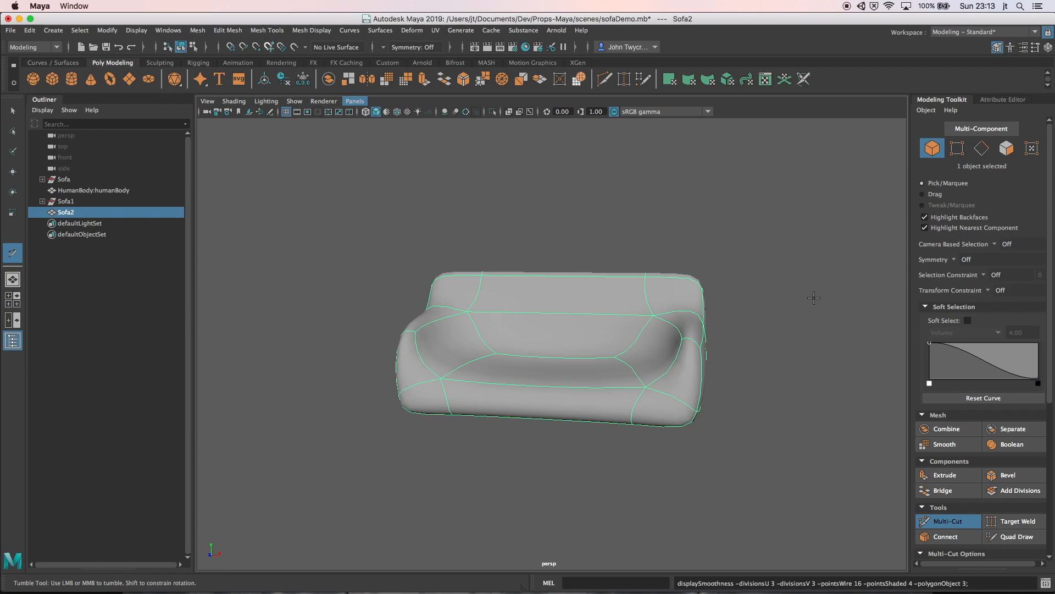
alt+drag(813, 291, 798, 300)
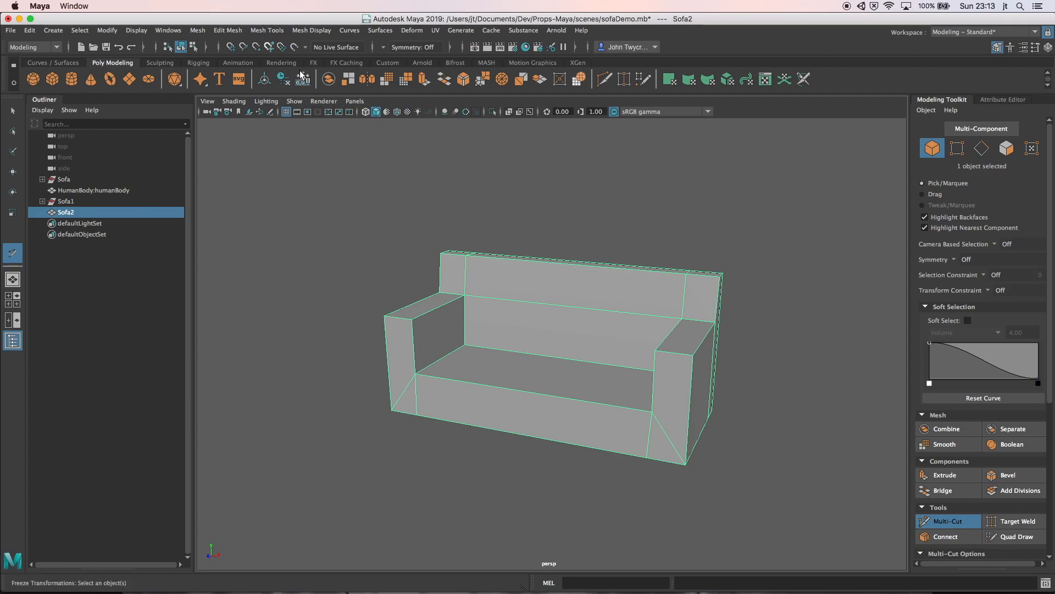
- Save the scene and switch back to object selection with Sofa2 selected
key(super+s)
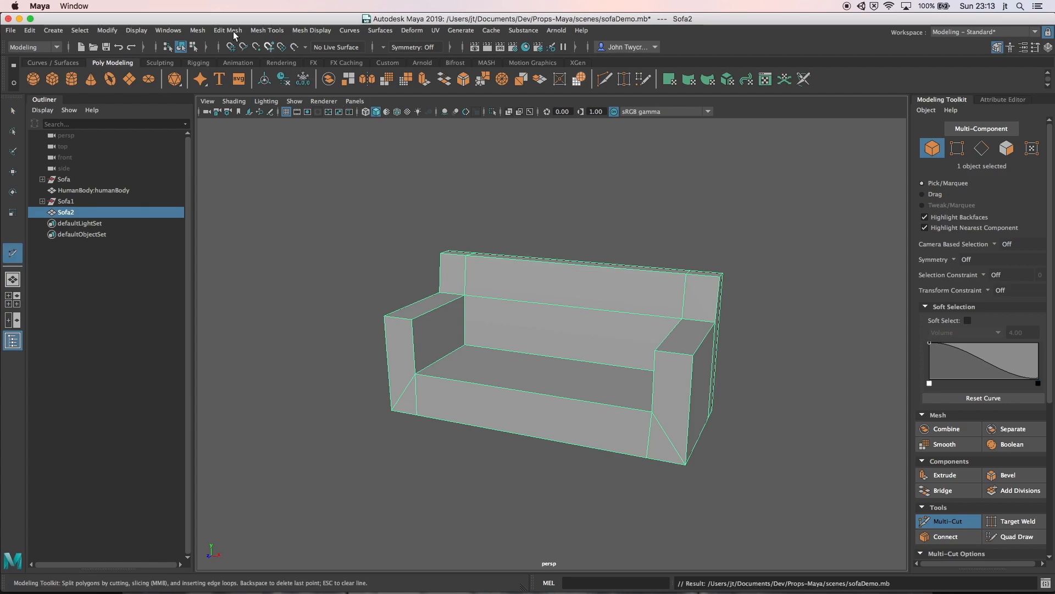
key(F8)
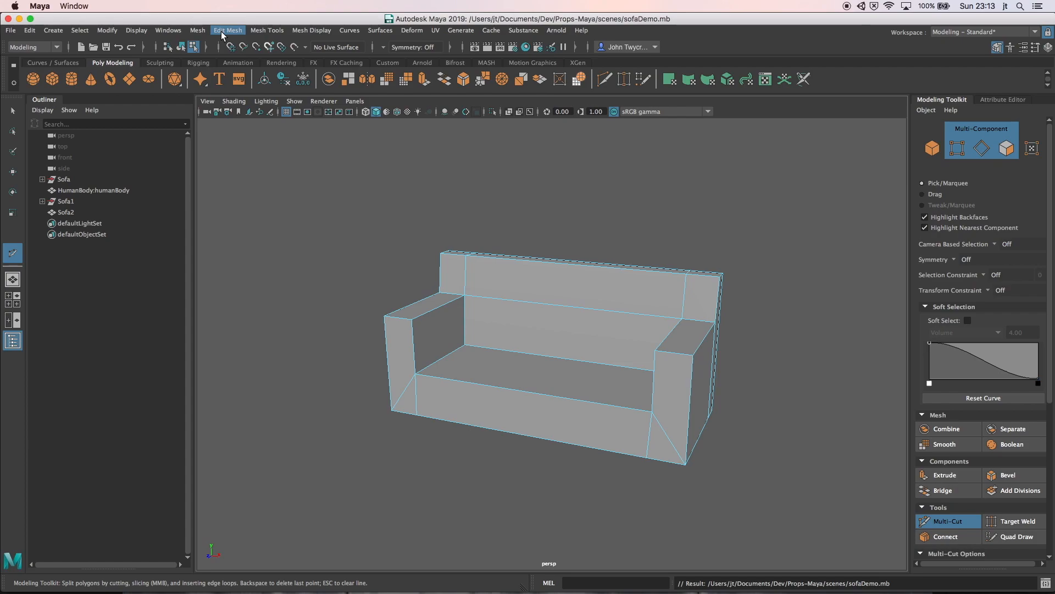
click(932, 147)
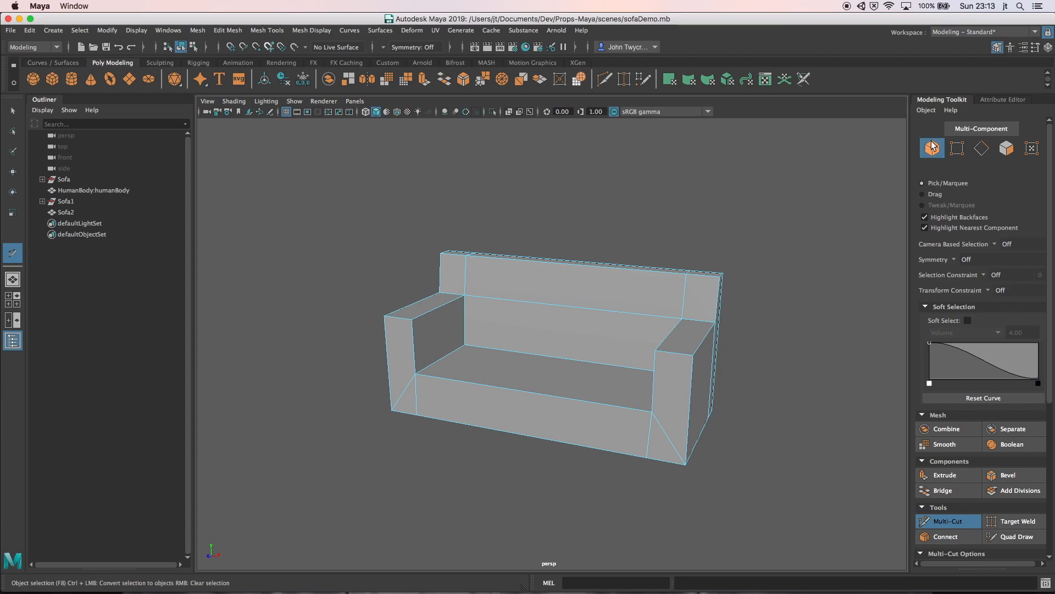
click(931, 143)
click(931, 146)
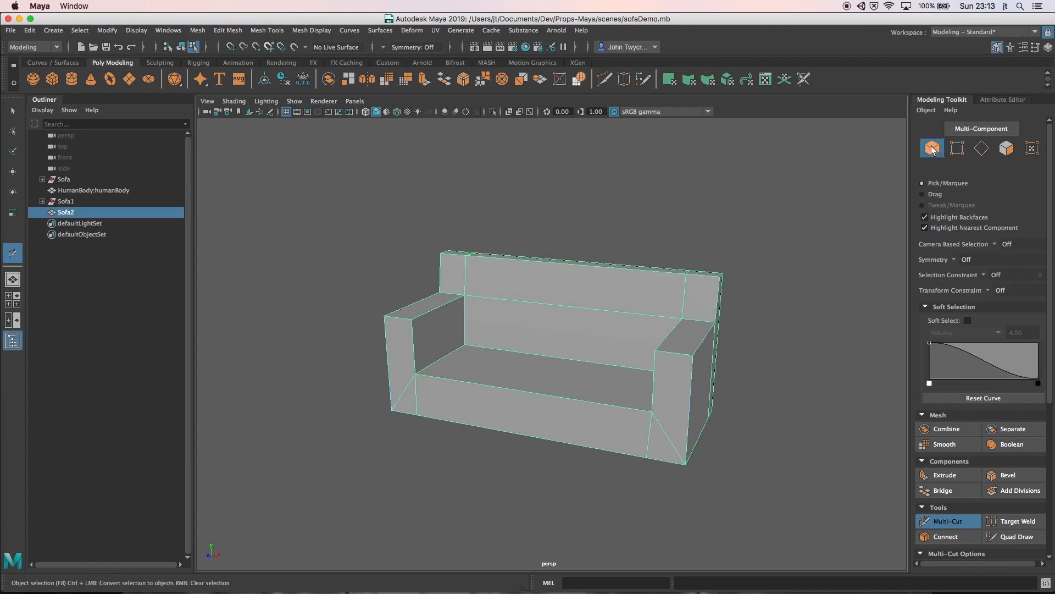
key(q)
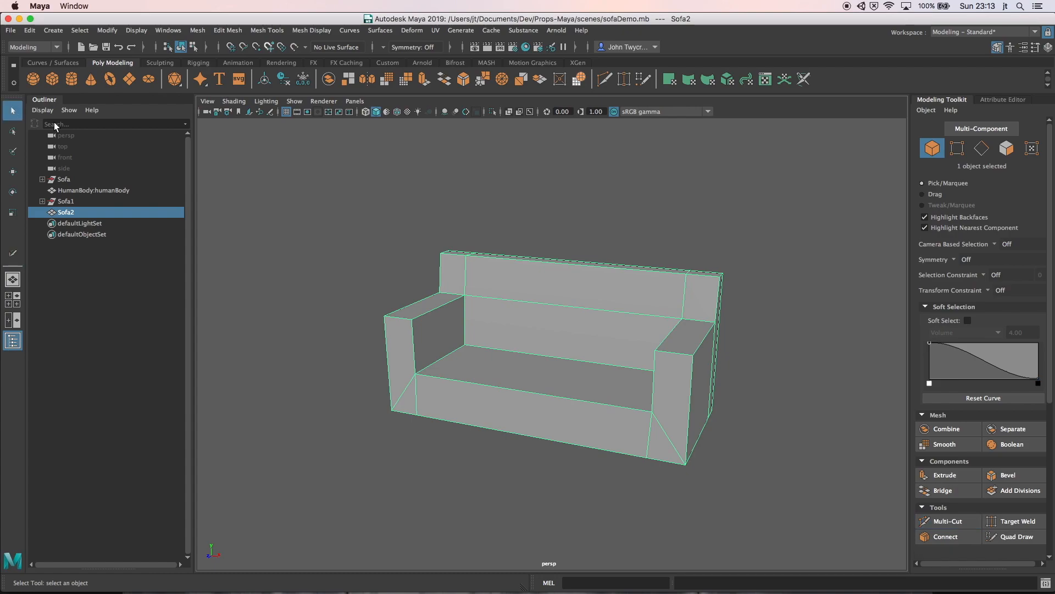
- Bevel the entire sofa at fraction 0.5 with 1 segment and preview it in smooth mesh display
click(266, 31)
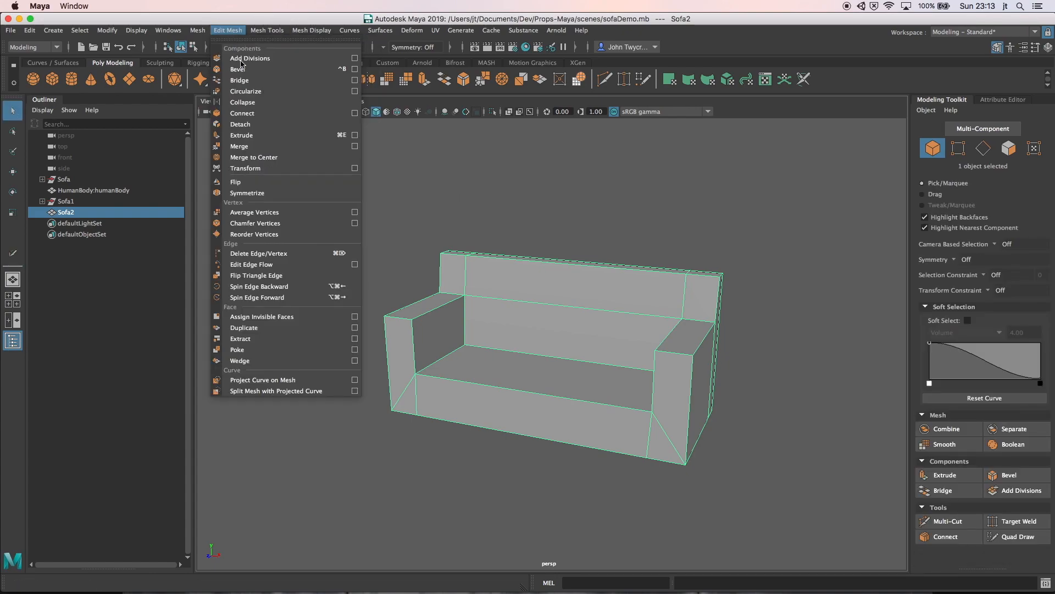
click(246, 74)
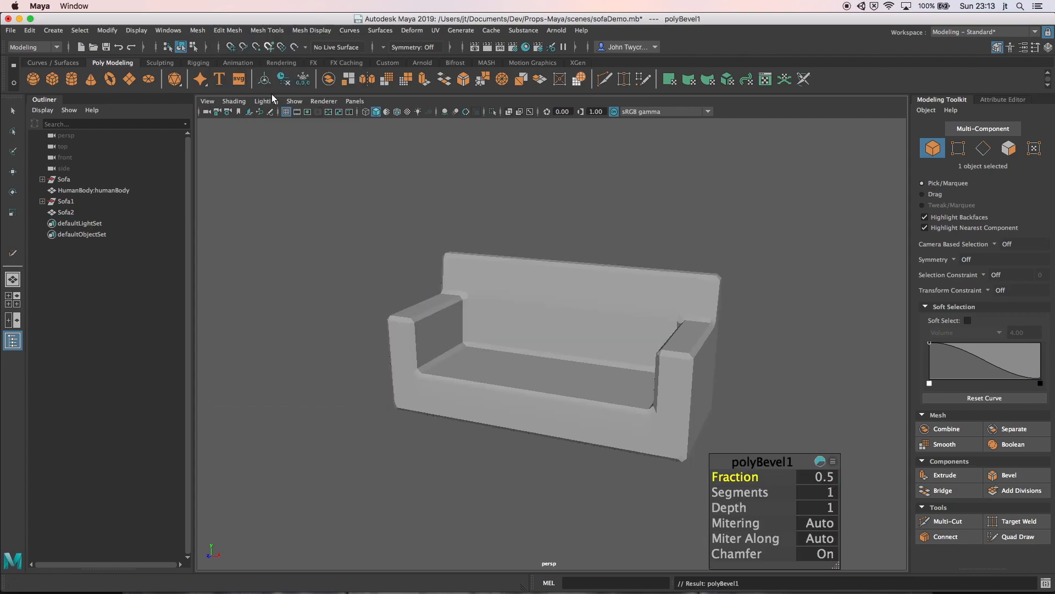
click(481, 274)
key(2)
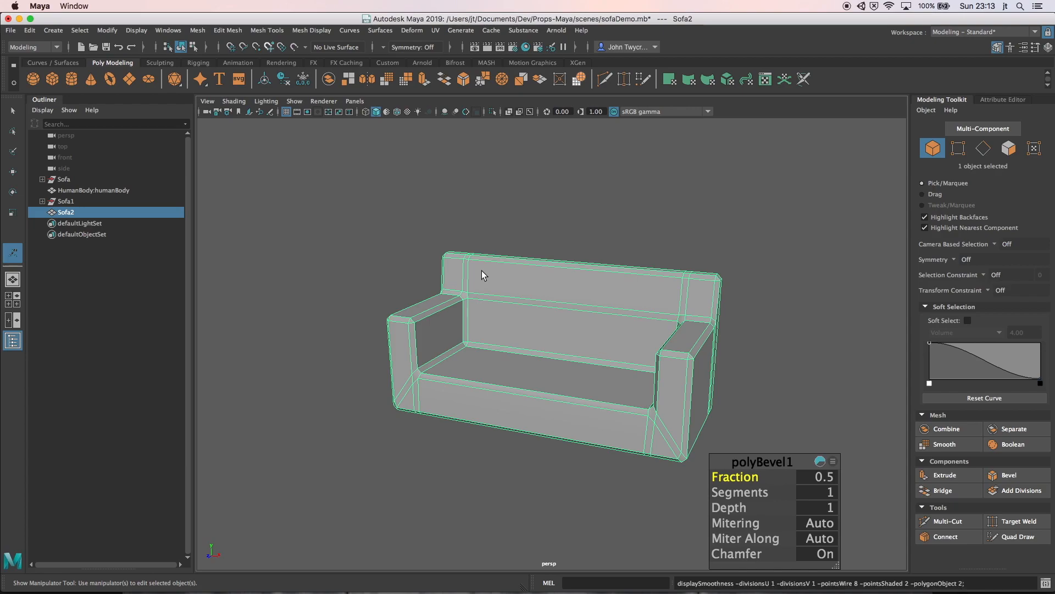
key(3)
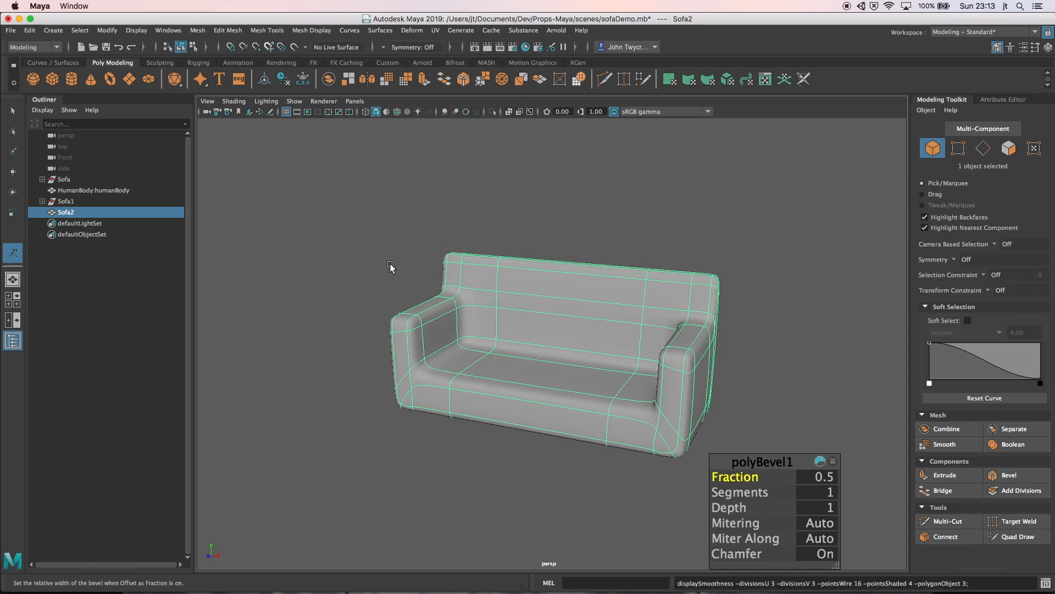
- Undo the whole-sofa bevel and return the mesh to unsmoothed display
key(ctrl+z)
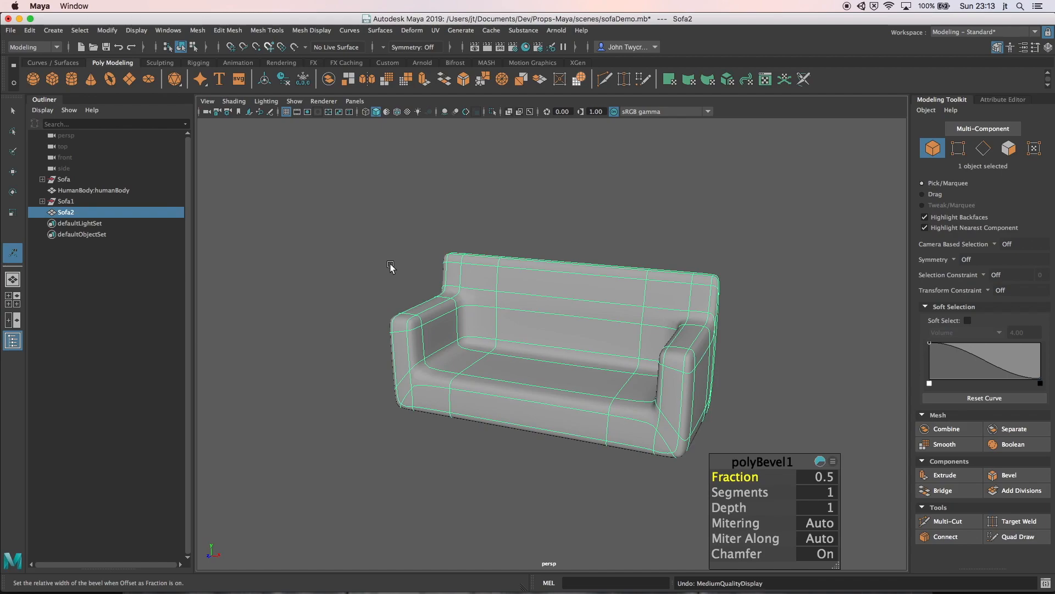
key(ctrl+z)
key(ctrl+z)
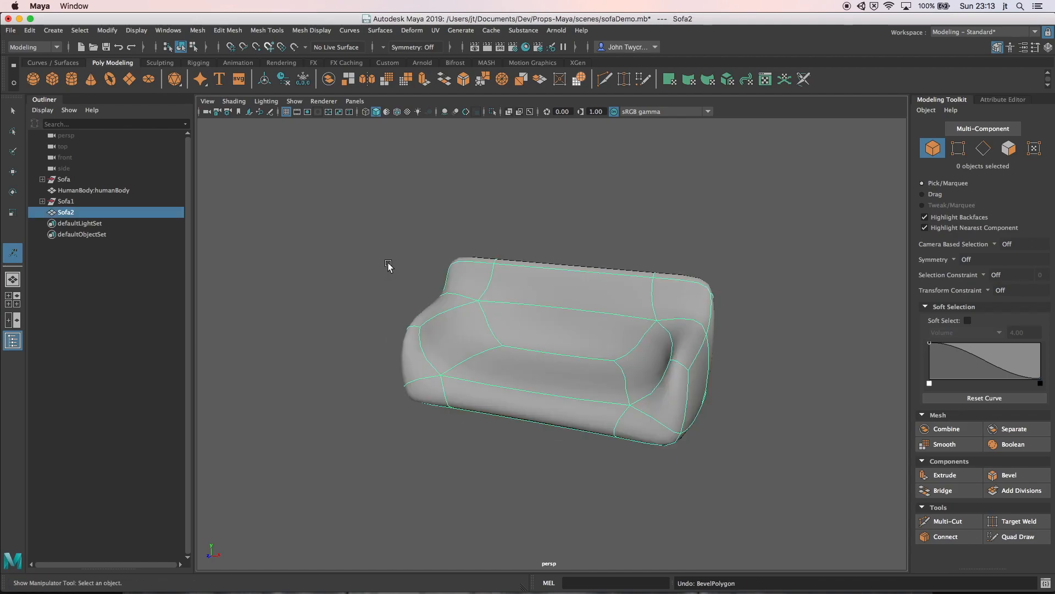
key(1)
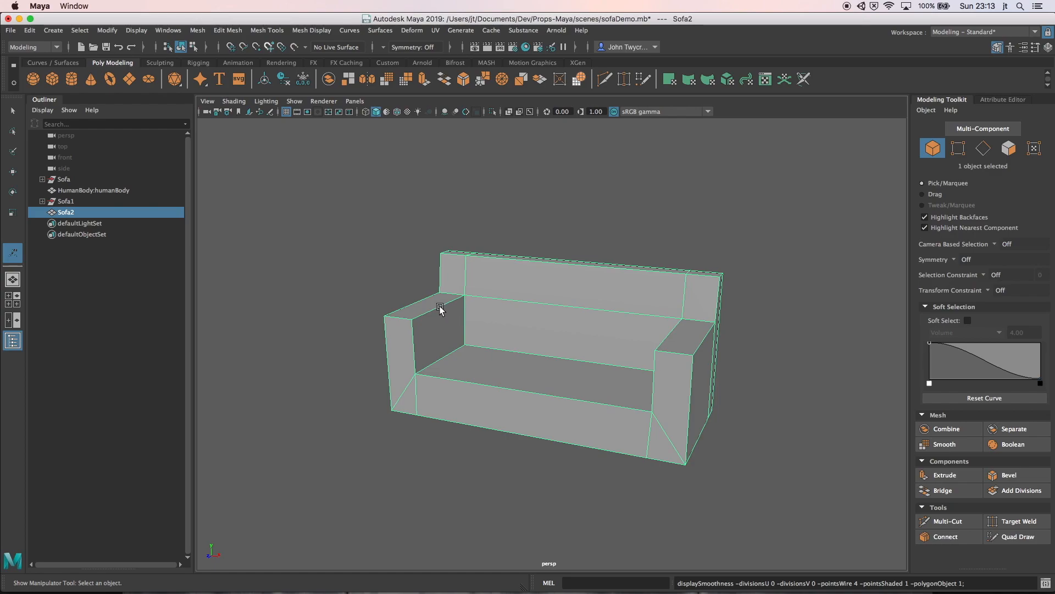
- In edge selection mode, select the top and front edges of both armrests and the seat's front edge
click(983, 149)
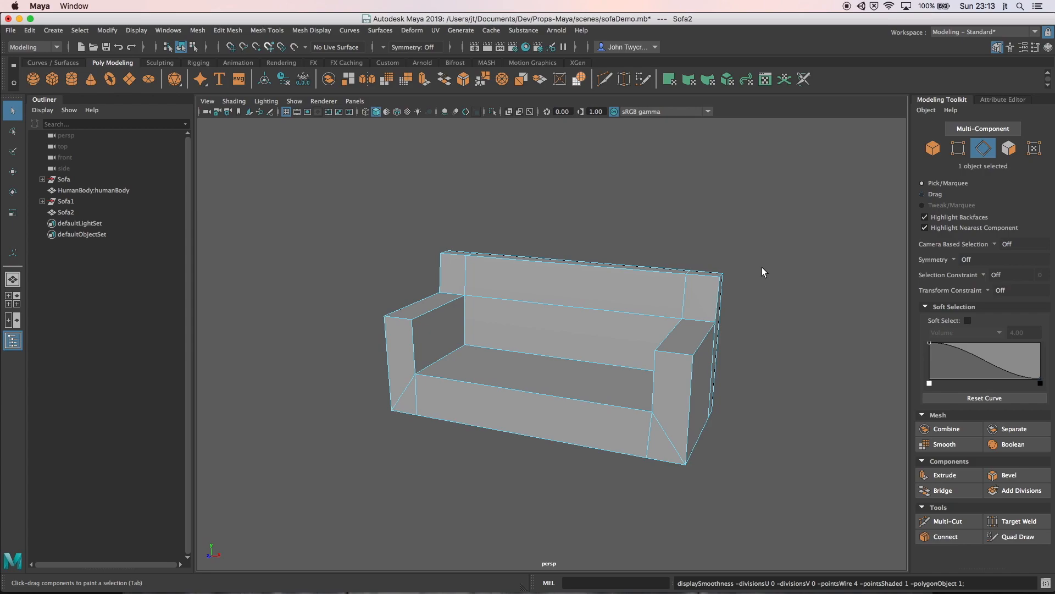
click(444, 311)
shift+click(416, 337)
shift+click(483, 384)
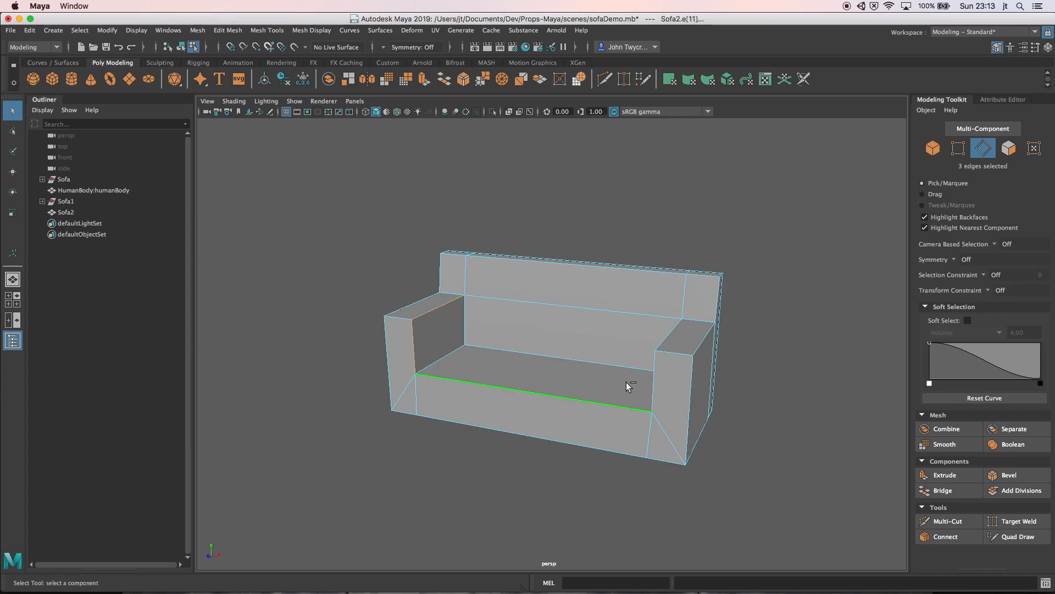
shift+click(701, 342)
shift+click(415, 303)
shift+click(402, 311)
shift+click(386, 334)
shift+click(690, 372)
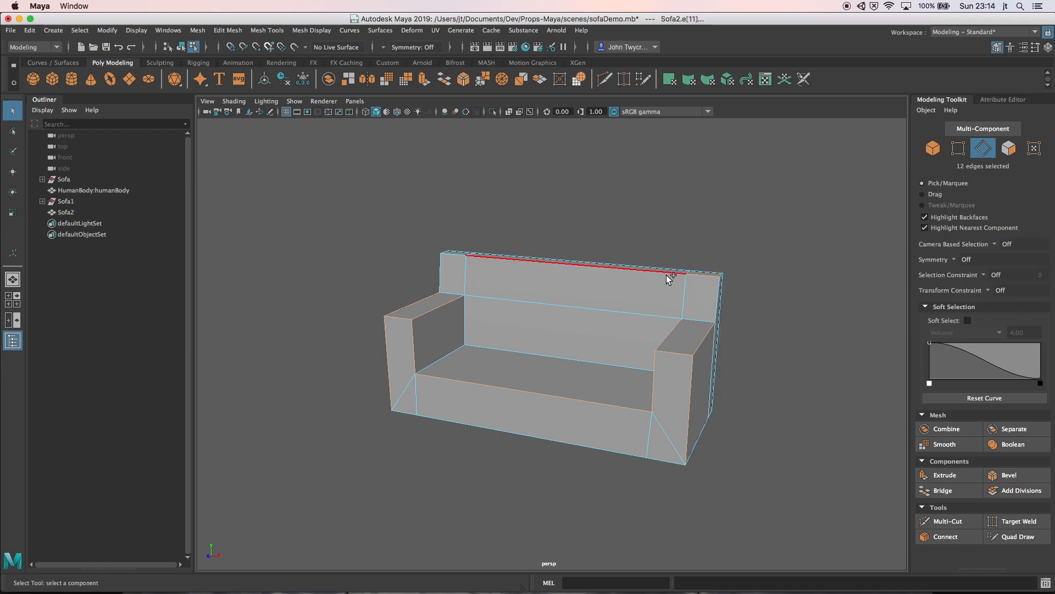
- Add the backrest's top and upper side edges, including the rear ones, and the edges where it meets the armrests to the selection
shift+click(458, 255)
shift+click(442, 265)
shift+click(720, 293)
shift+click(701, 323)
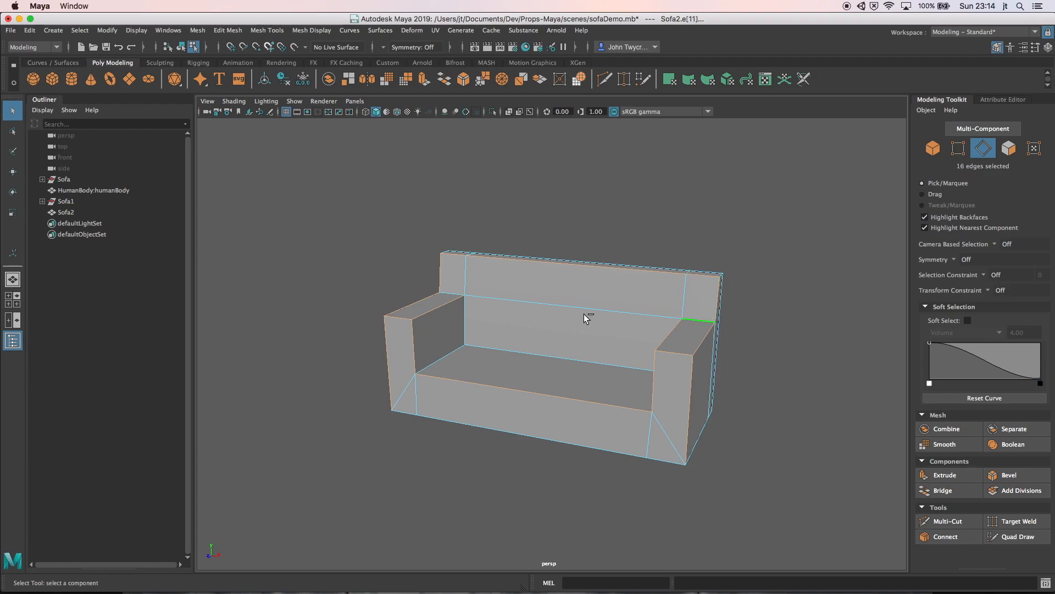
shift+click(512, 355)
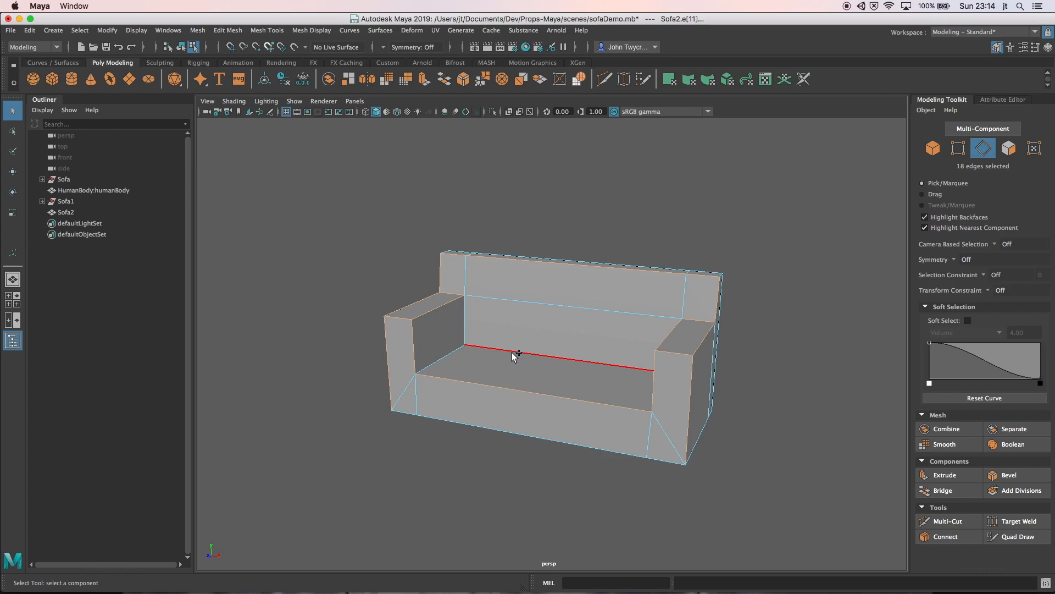
click(816, 365)
alt+drag(816, 365, 740, 376)
shift+click(651, 325)
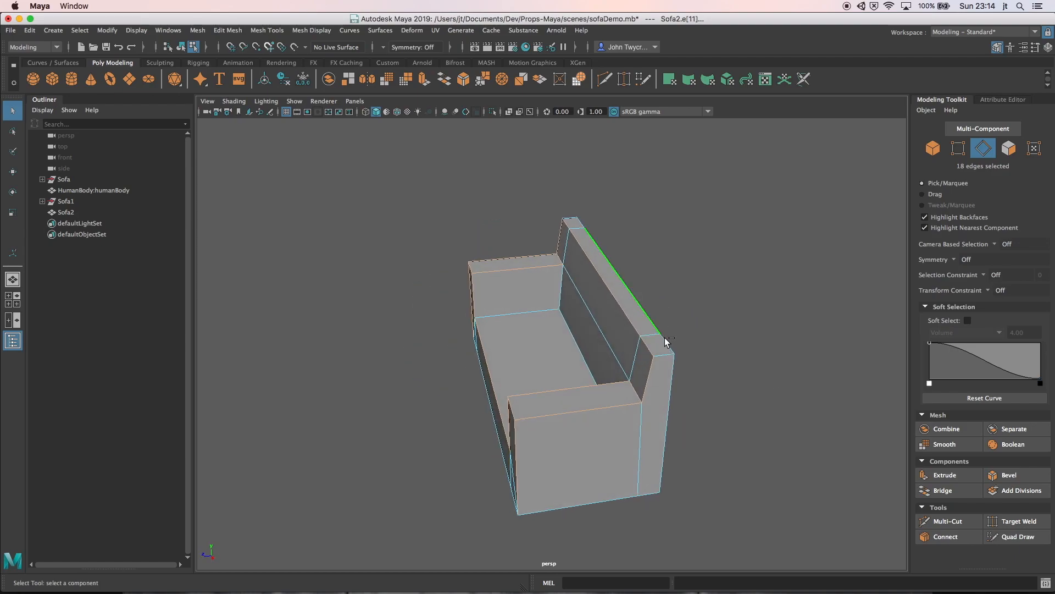
shift+click(574, 221)
alt+drag(675, 264, 752, 235)
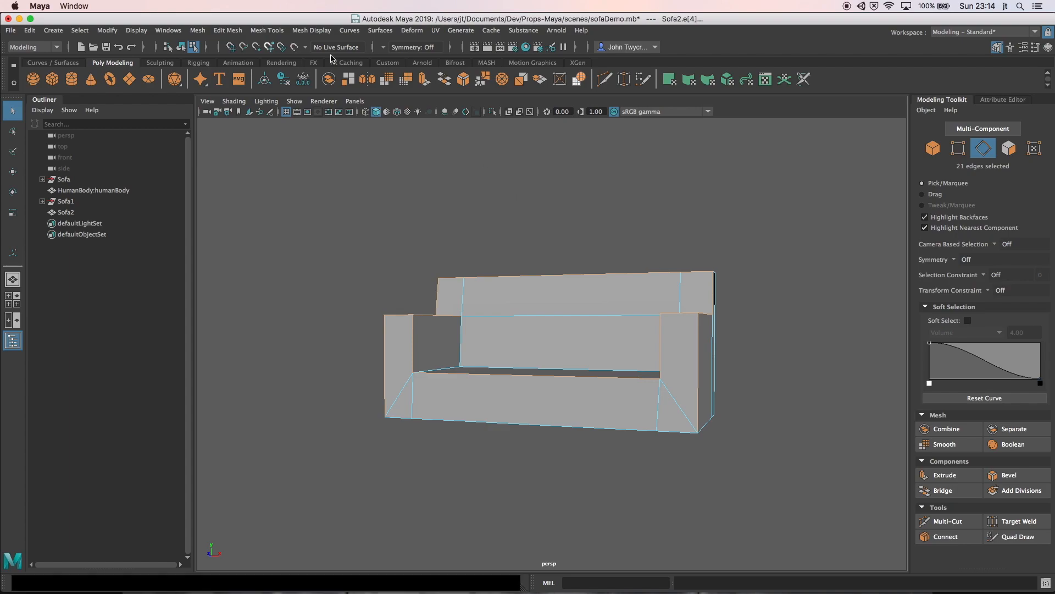
- Bevel the selected edges with a fraction of 0.5 and 3 segments
click(229, 32)
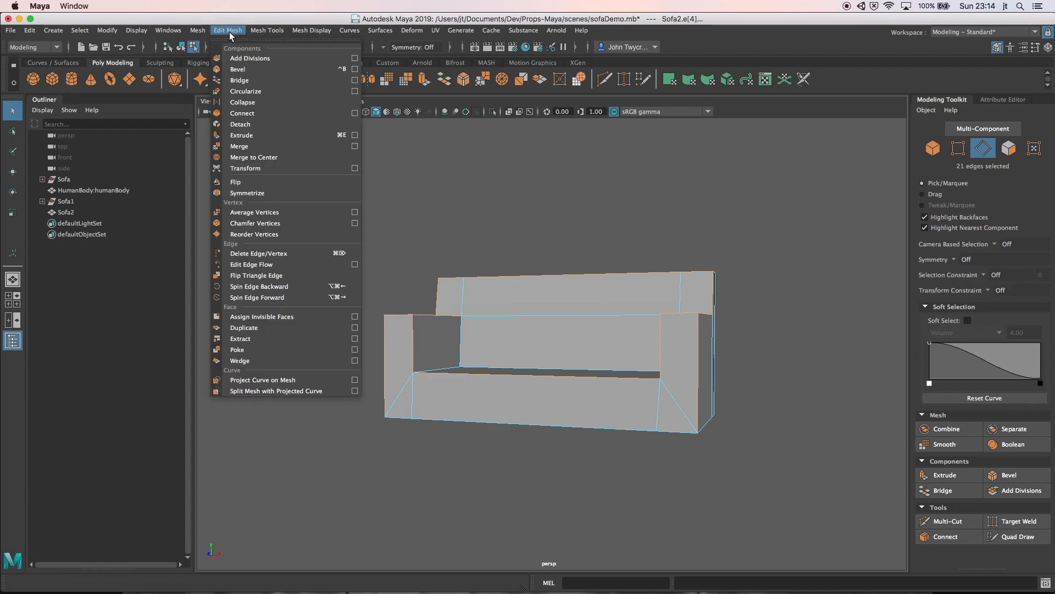
click(238, 69)
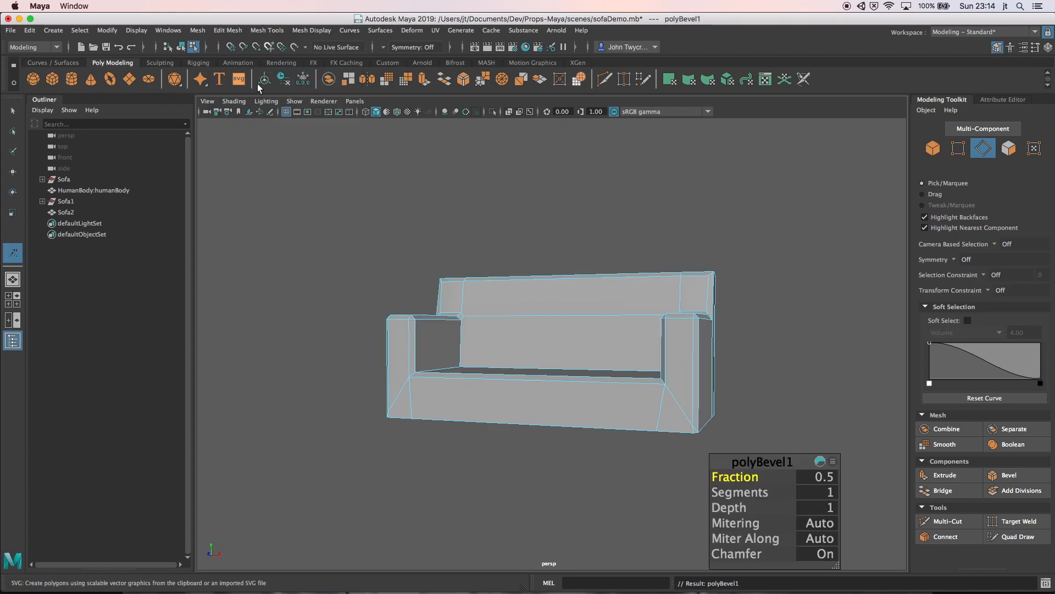
click(832, 492)
click(832, 493)
key(Tab)
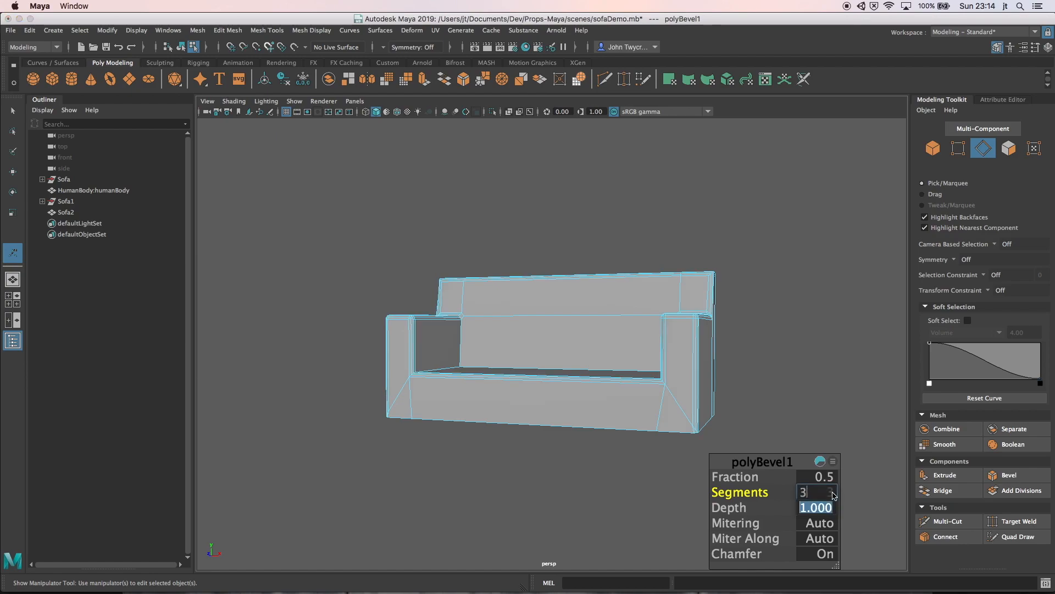
key(Return)
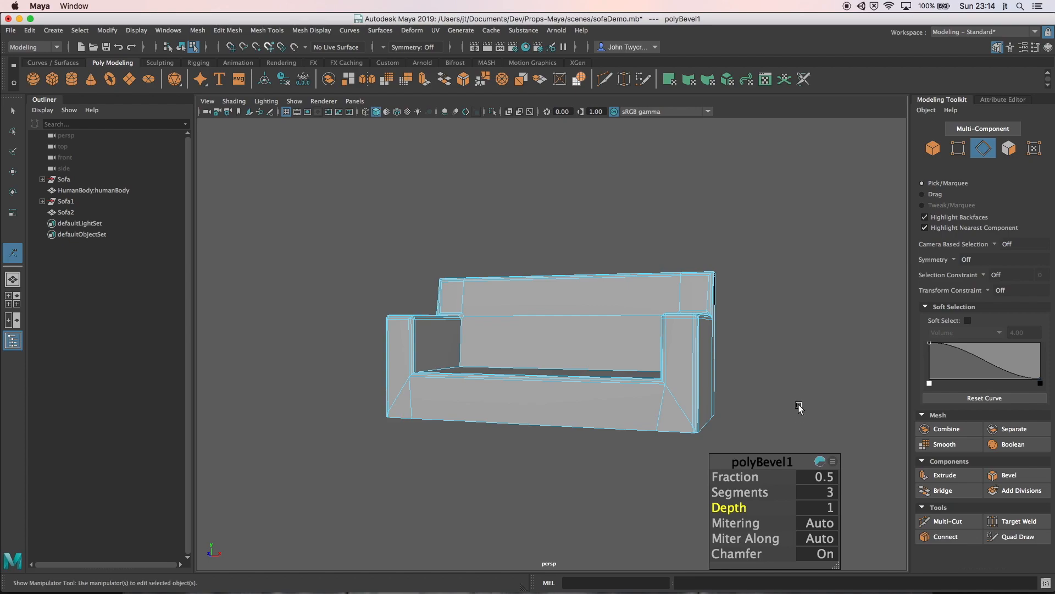
- Select the bevelled sofa as an object, preview it in smooth mesh display, and return to the unsmoothed display
click(799, 409)
alt+drag(799, 409, 797, 421)
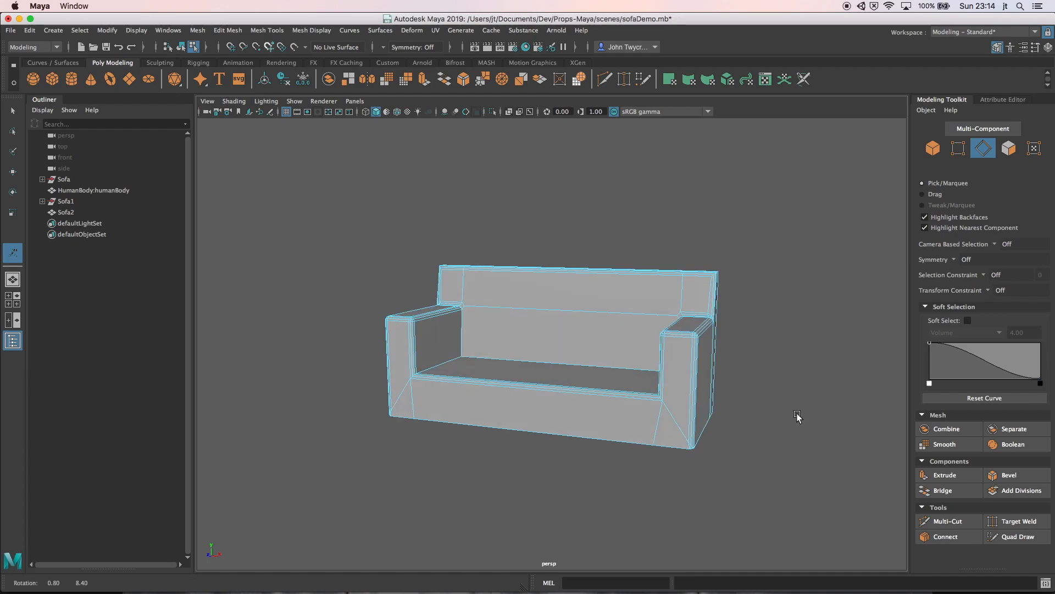
click(933, 149)
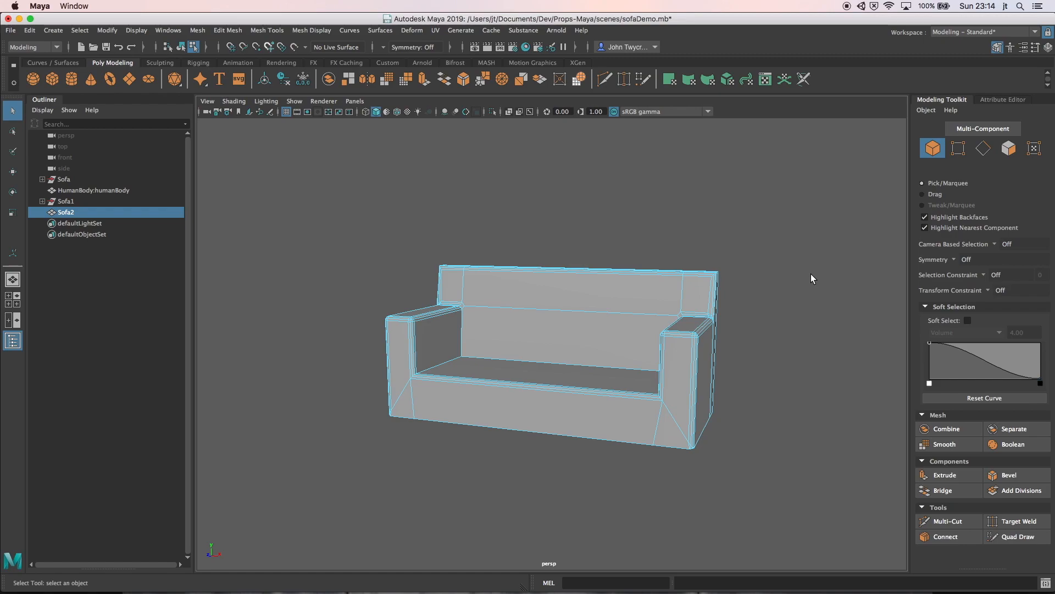
alt+drag(814, 273, 803, 279)
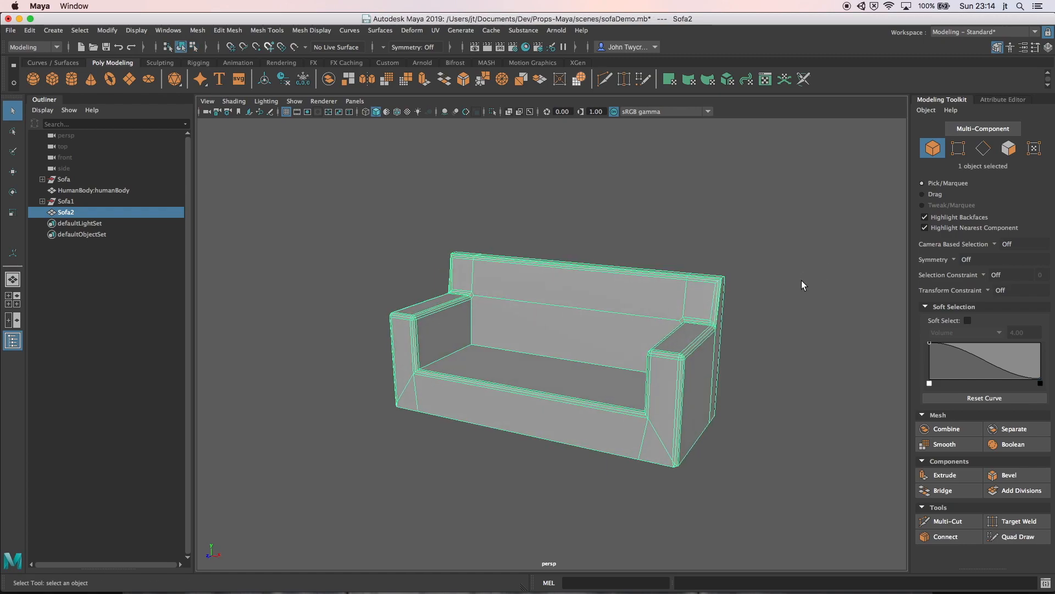
key(3)
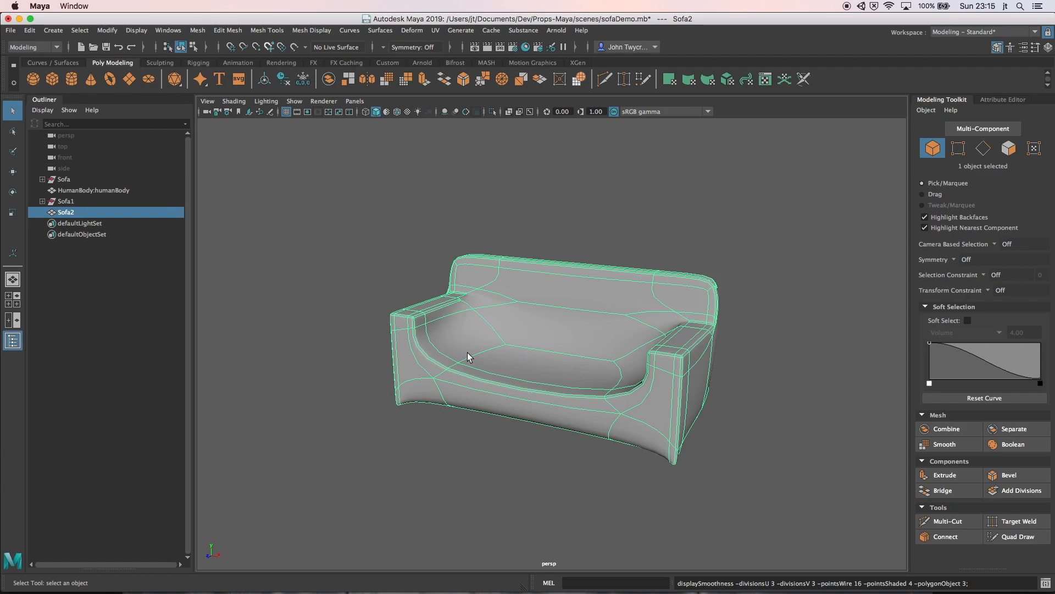
key(1)
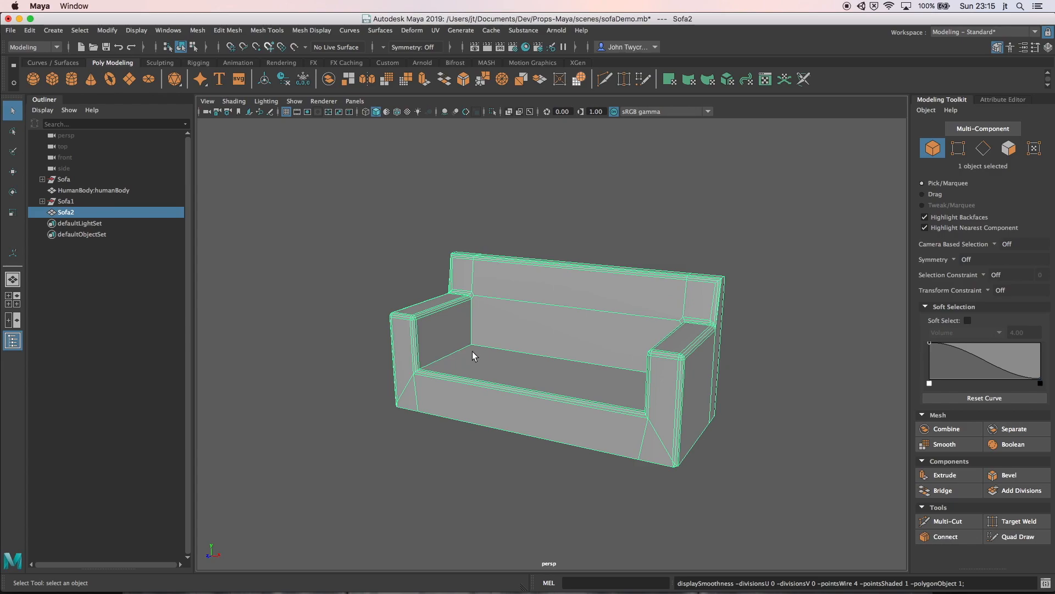
- Multi-Cut supporting edge loops around the seat's inner corner beside the left armrest
click(938, 522)
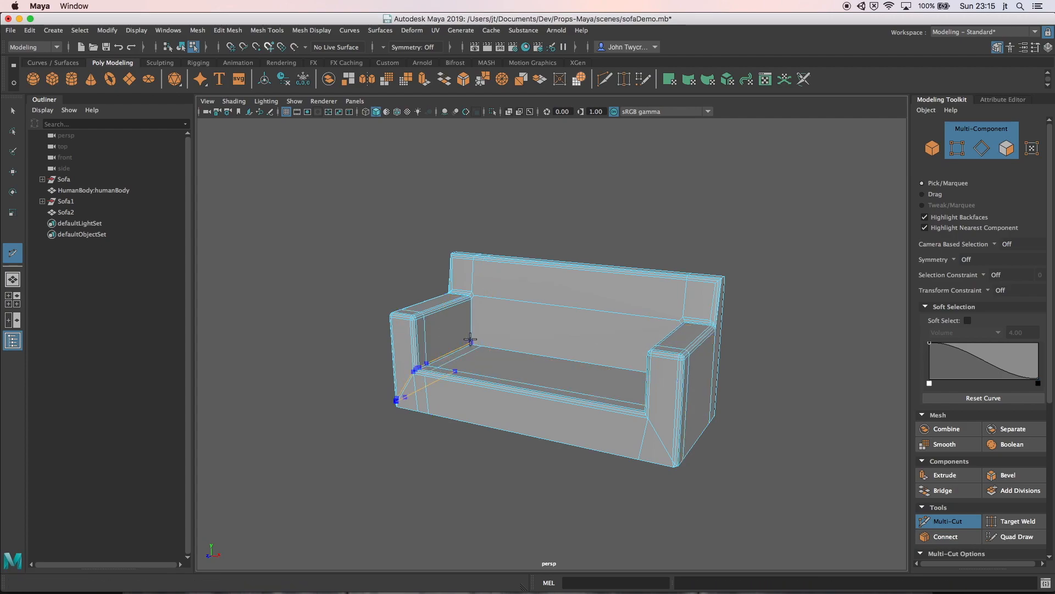
click(471, 339)
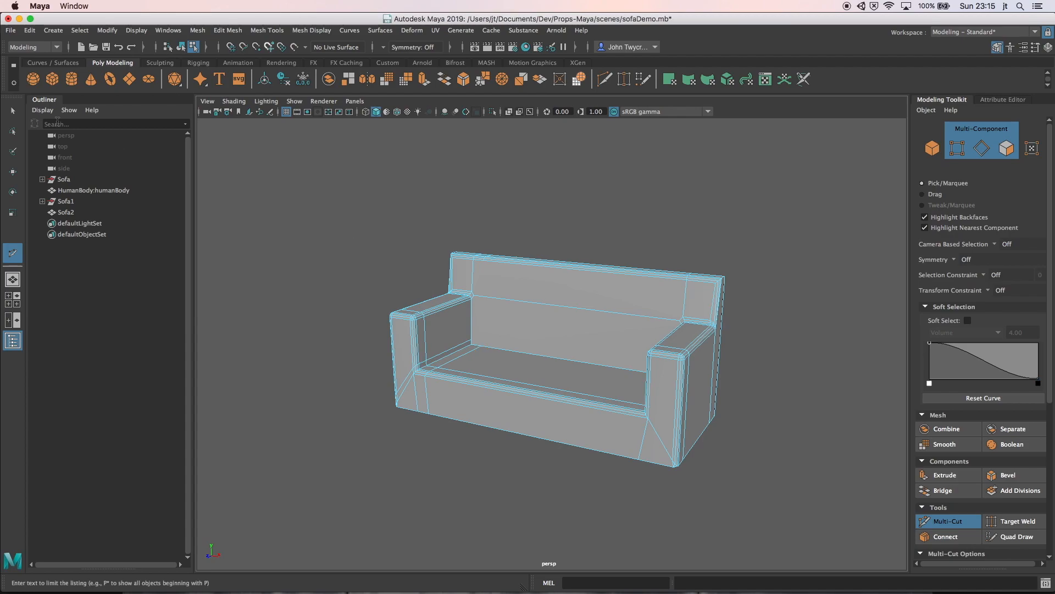
- Select the sofa as an object and preview it in smooth mesh display
click(13, 111)
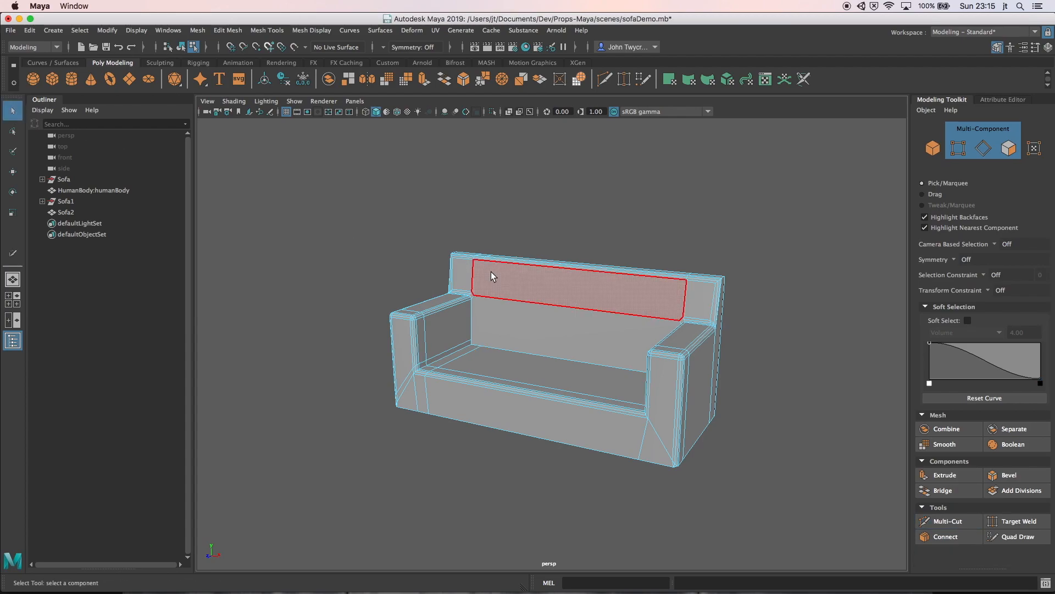
click(932, 148)
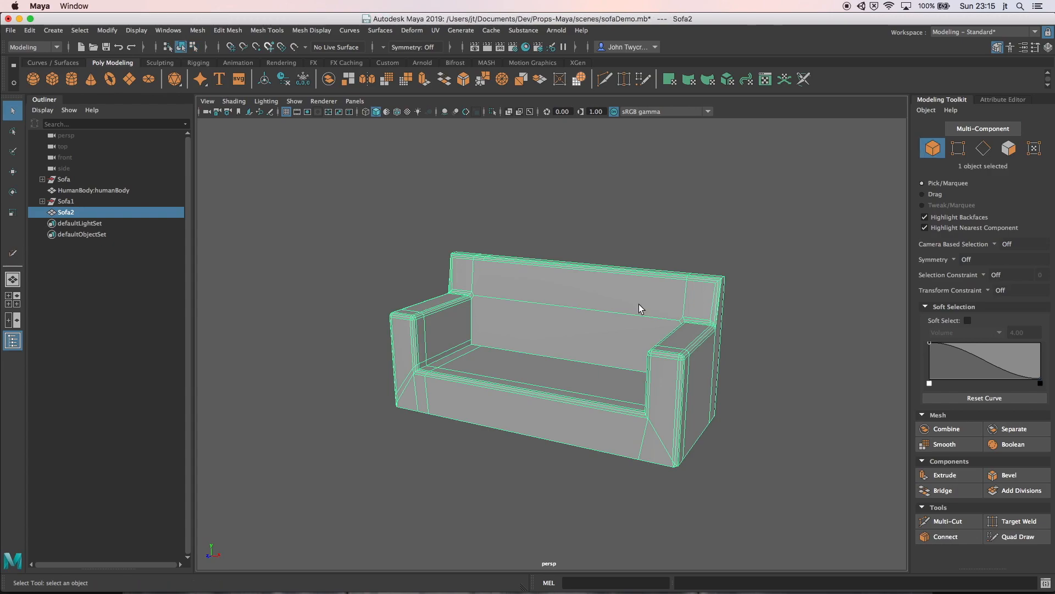
key(3)
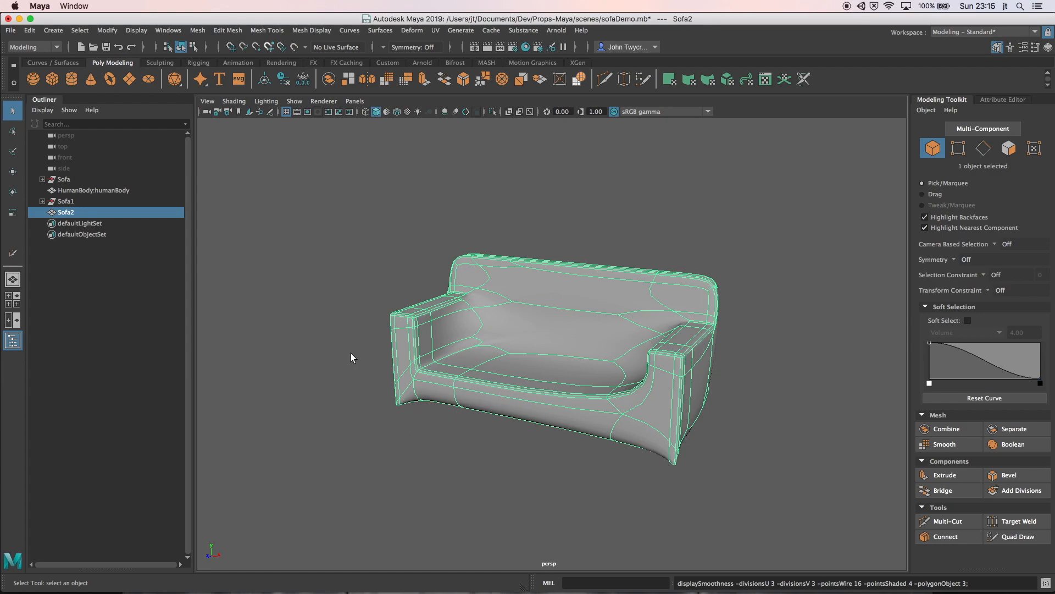
- Try Multi-Cut supporting edge loops on the smoothed sofa, beside the left armrest and along the front base
click(931, 522)
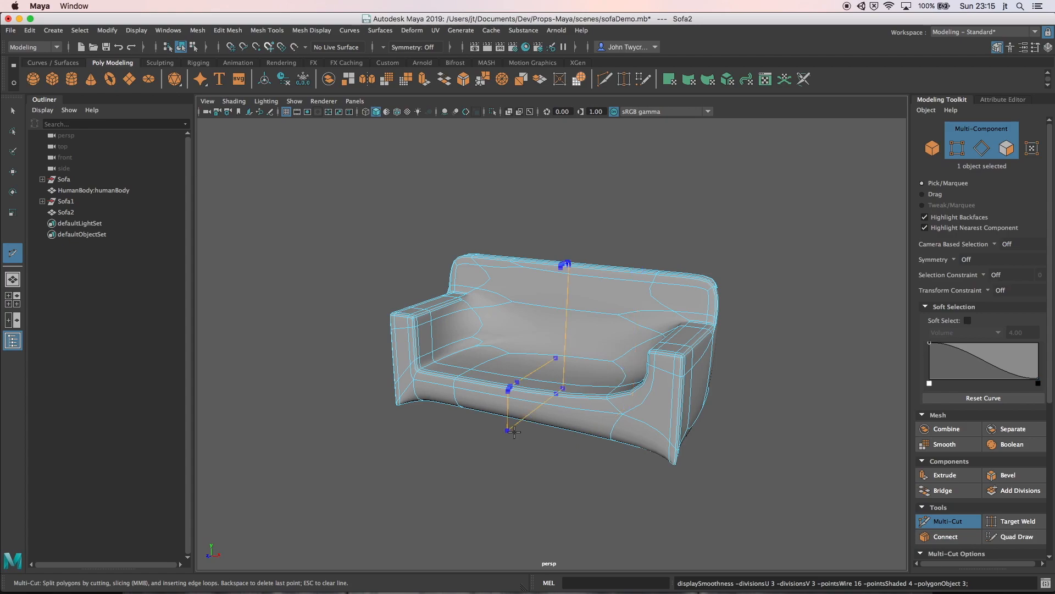
ctrl+click(418, 396)
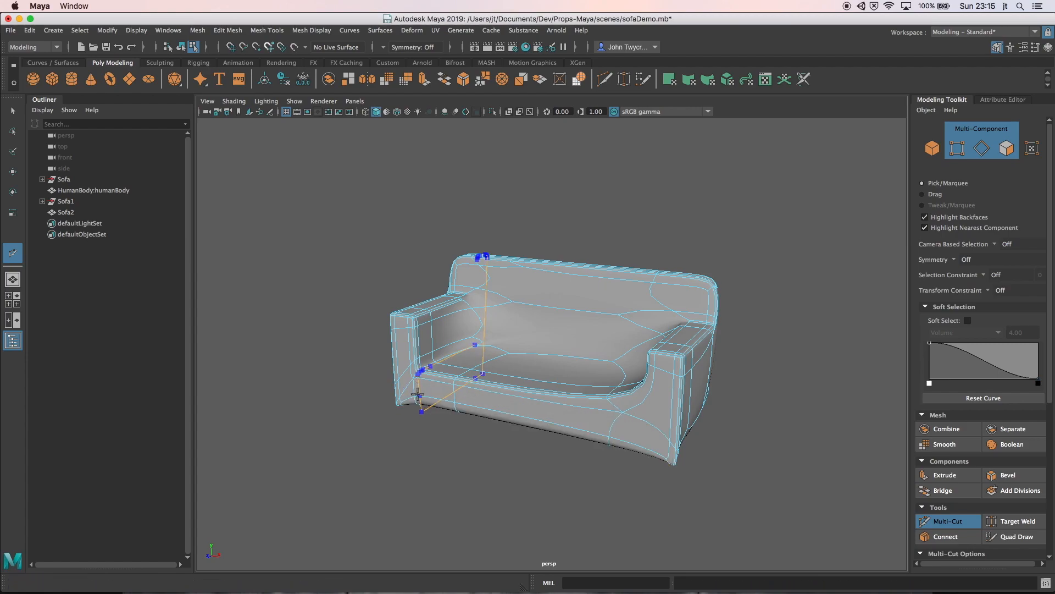
ctrl+click(457, 409)
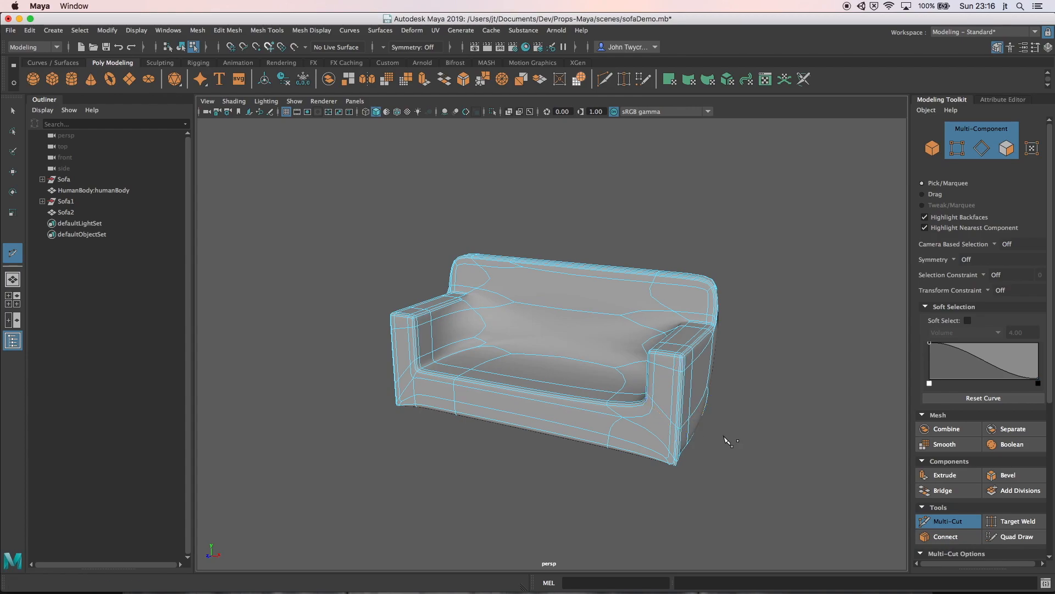
- Undo the Multi-Cut supporting edge loops, including those at the seat's inner corner, return to unsmoothed display, and reselect the sofa as an object
key(super+z)
key(super+z)
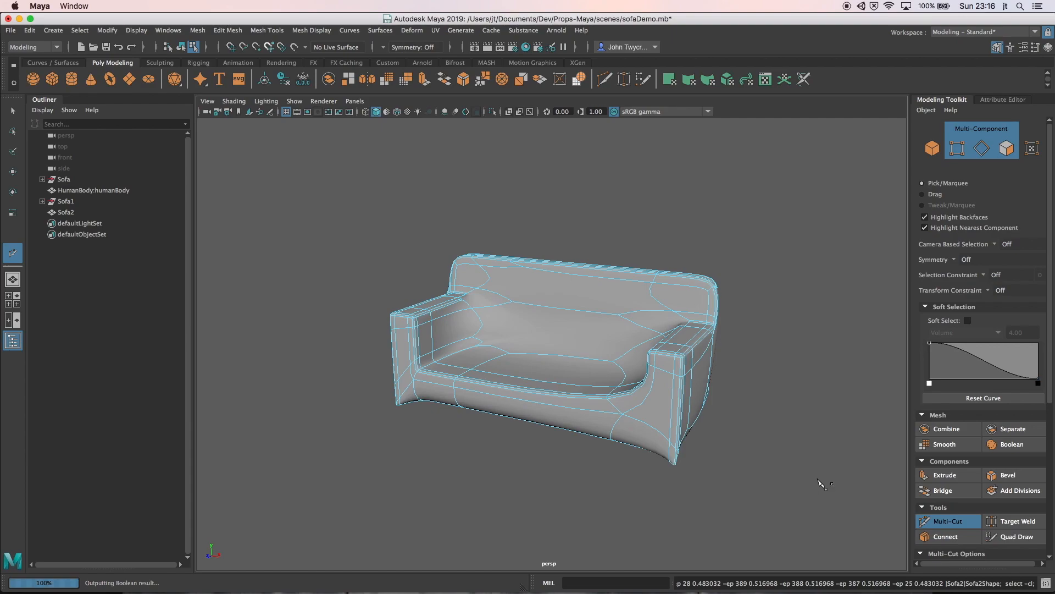
key(super+z)
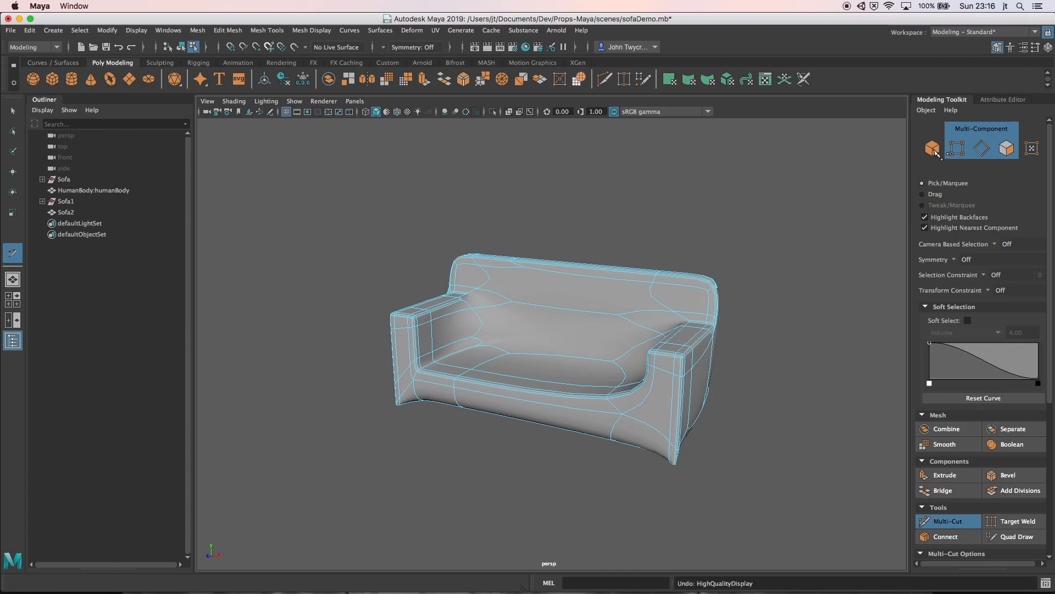
key(1)
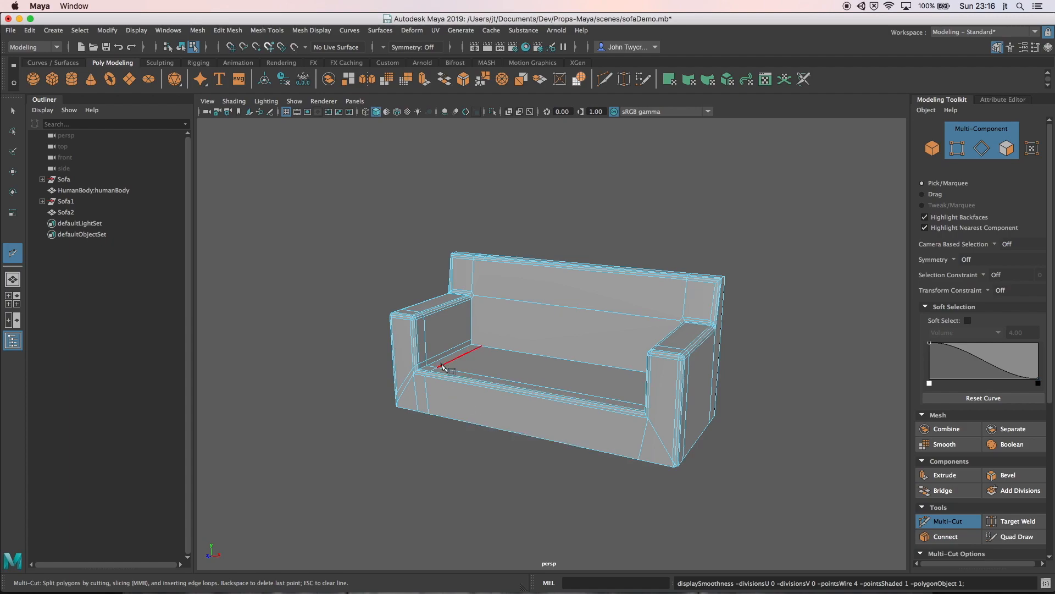
ctrl+click(447, 367)
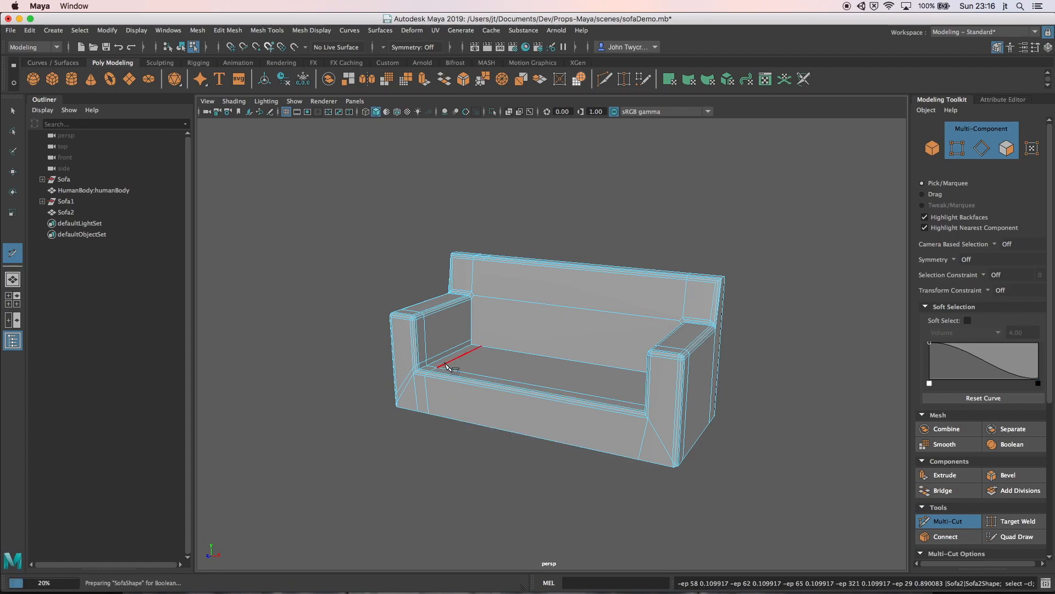
ctrl+click(424, 413)
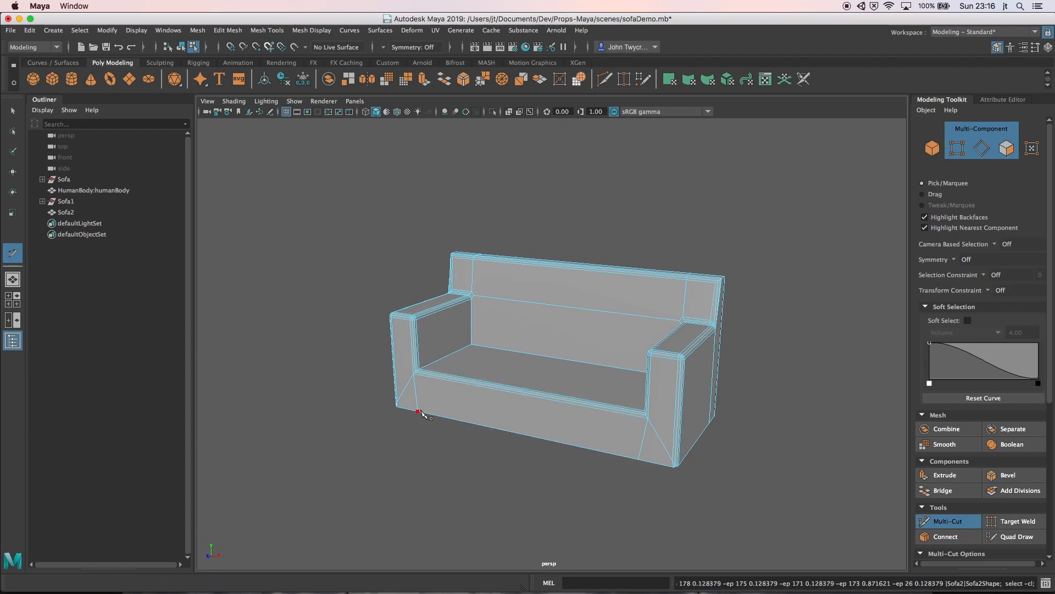
mouse_move(464, 436)
alt+mouse_down()
mouse_move(476, 446)
mouse_move(469, 436)
alt+mouse_up()
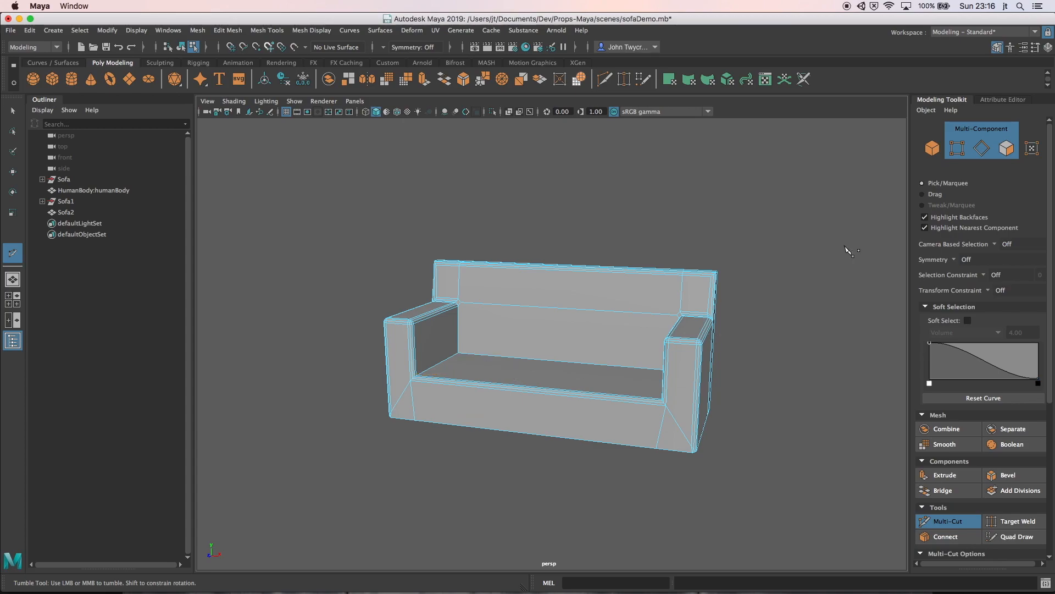
click(932, 149)
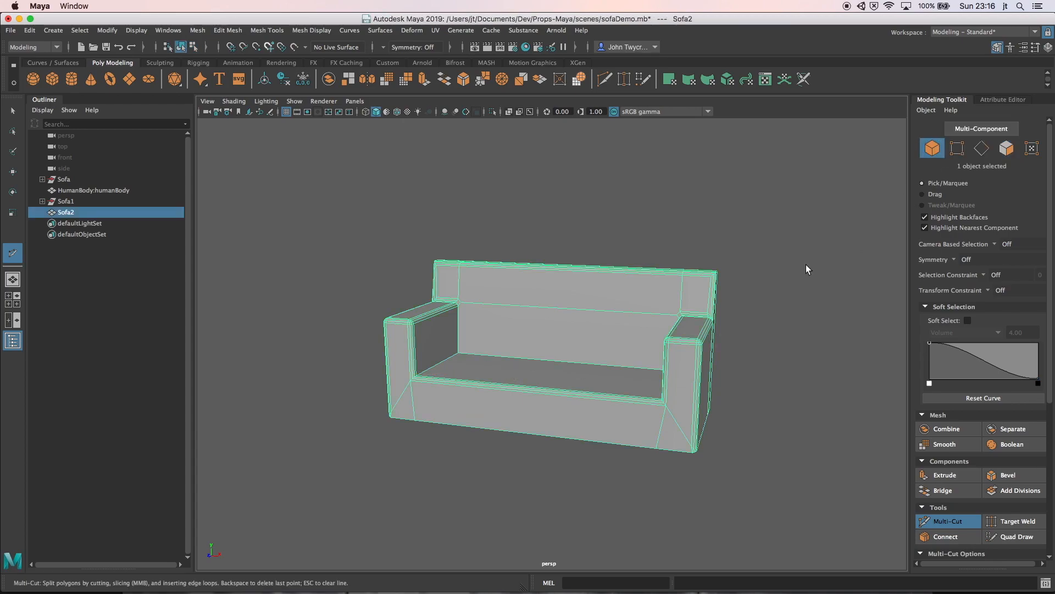
- Create a polygon cube and turn on X-ray display so it can be selected inside the sofa's base
click(52, 78)
click(333, 297)
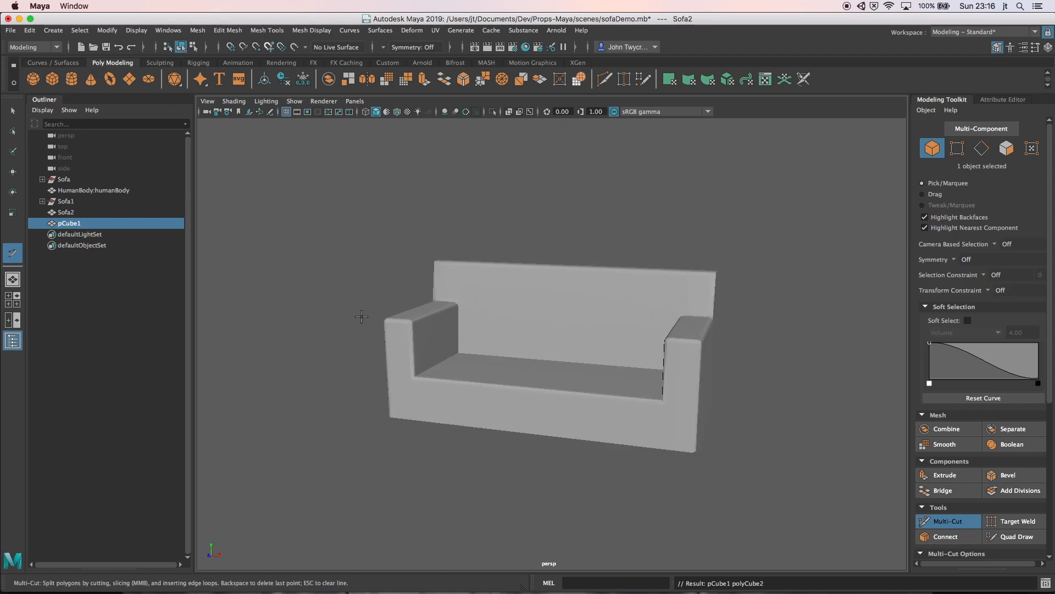
click(12, 214)
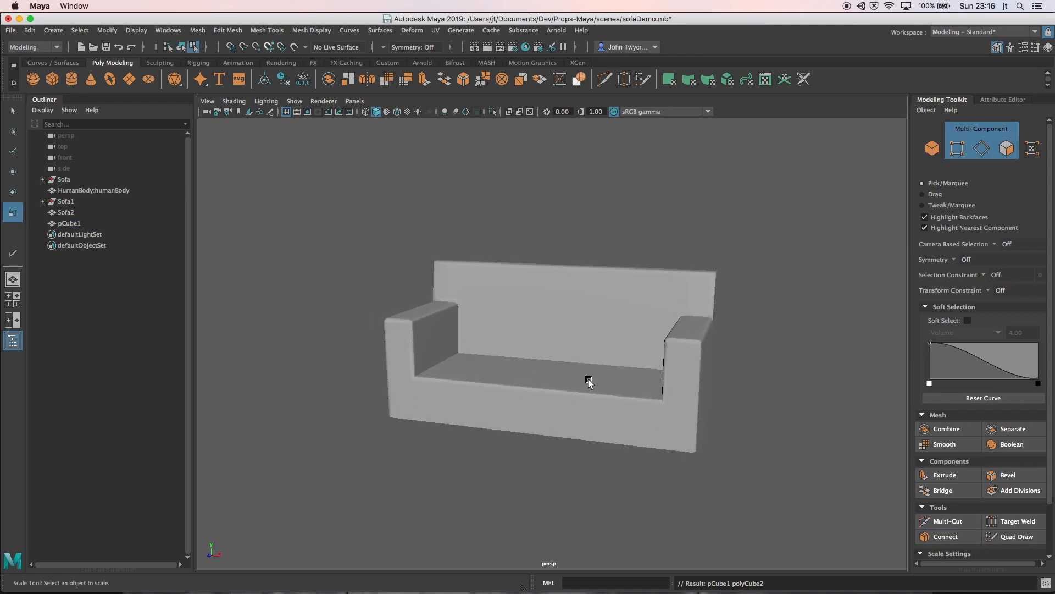
click(510, 112)
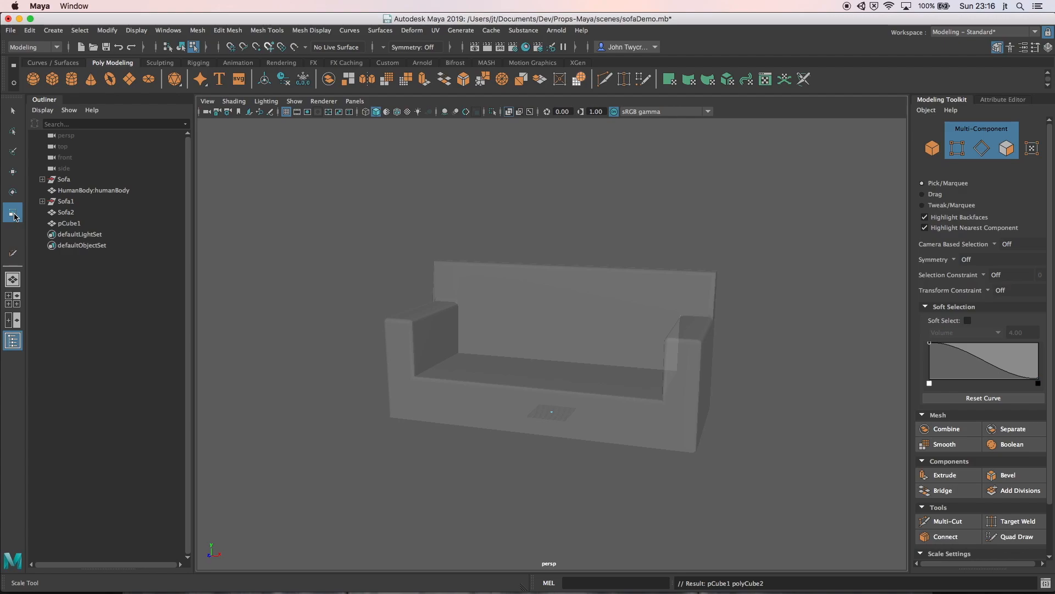
click(74, 225)
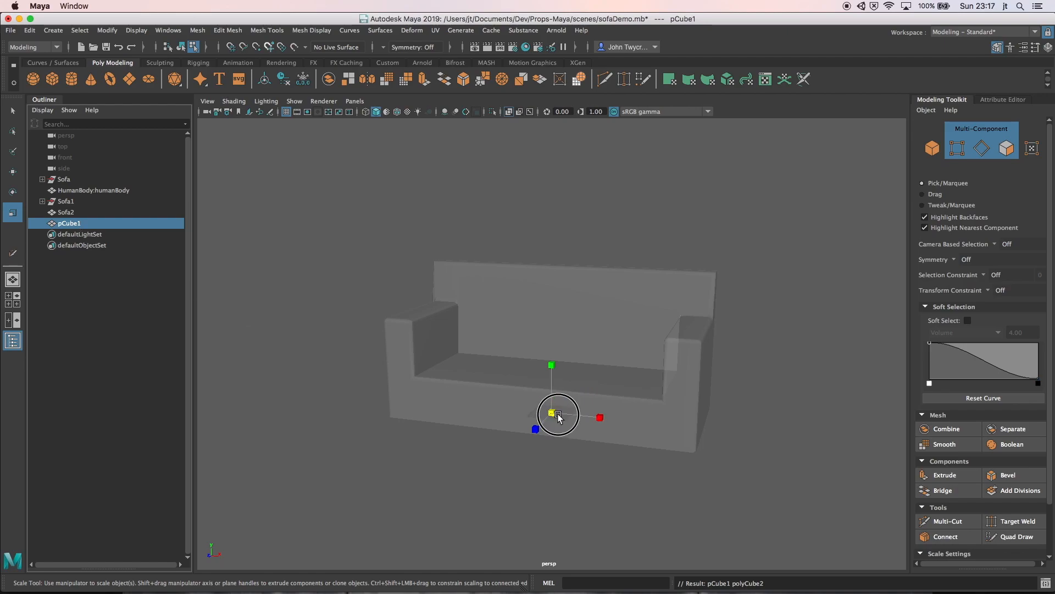
- Scale the cube to about 45 × 11 × 45, lift it about 27 cm onto the seat, and turn off X-ray display
drag(558, 416, 616, 429)
drag(551, 367, 550, 405)
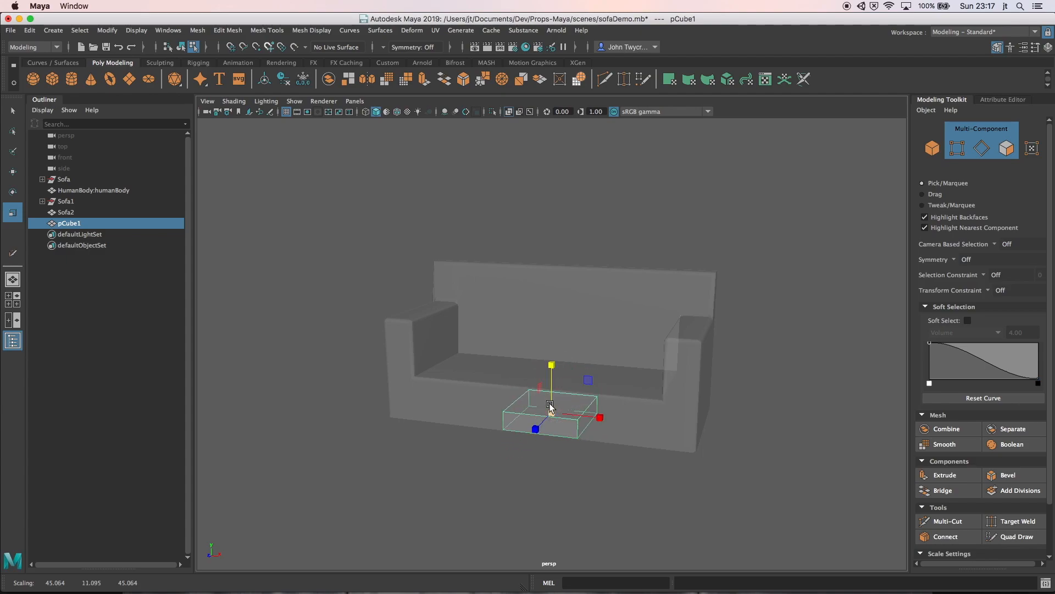
key(w)
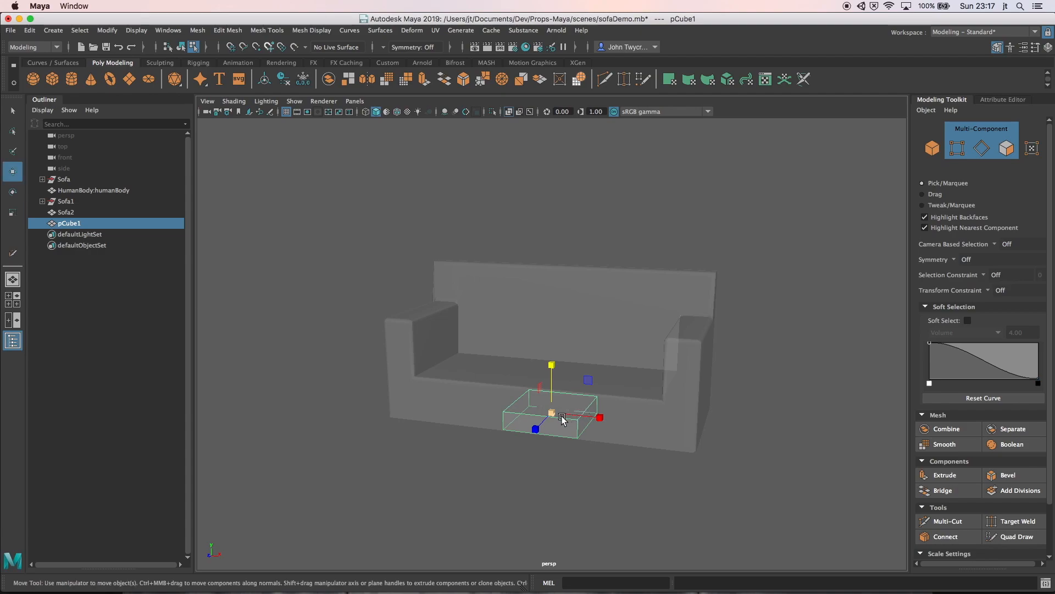
drag(536, 429, 556, 306)
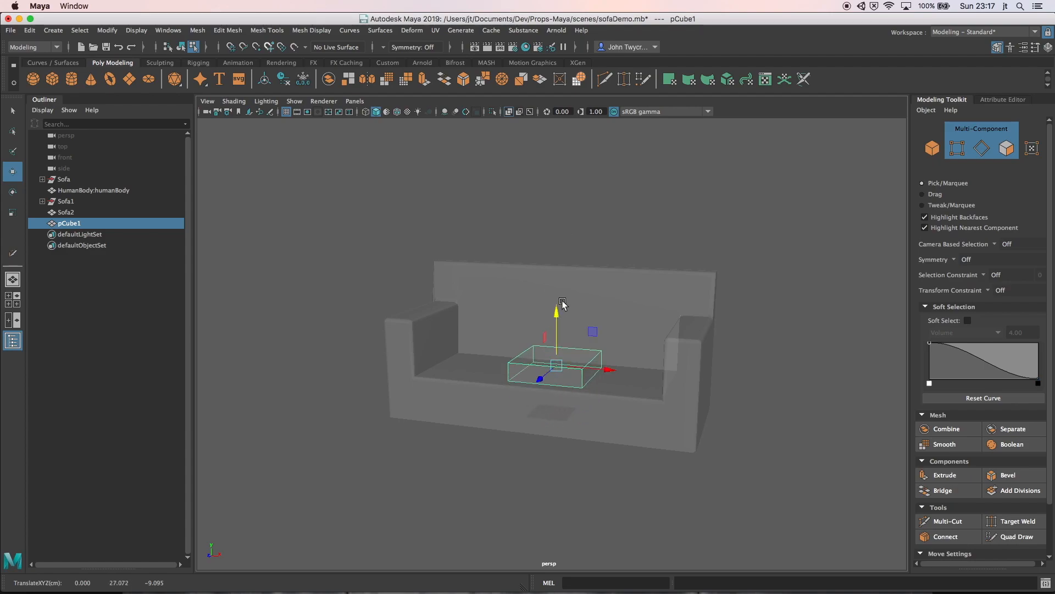
click(509, 114)
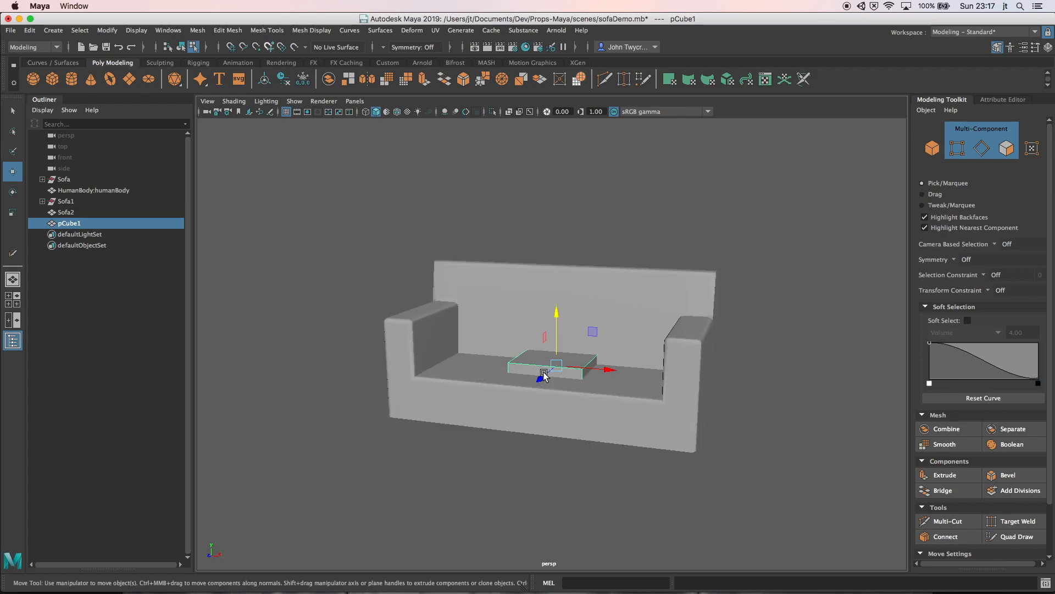
- Bring the block forward on the seat and scale it uniformly to about 56.9 × 14 × 56.9
drag(541, 377, 502, 401)
click(14, 214)
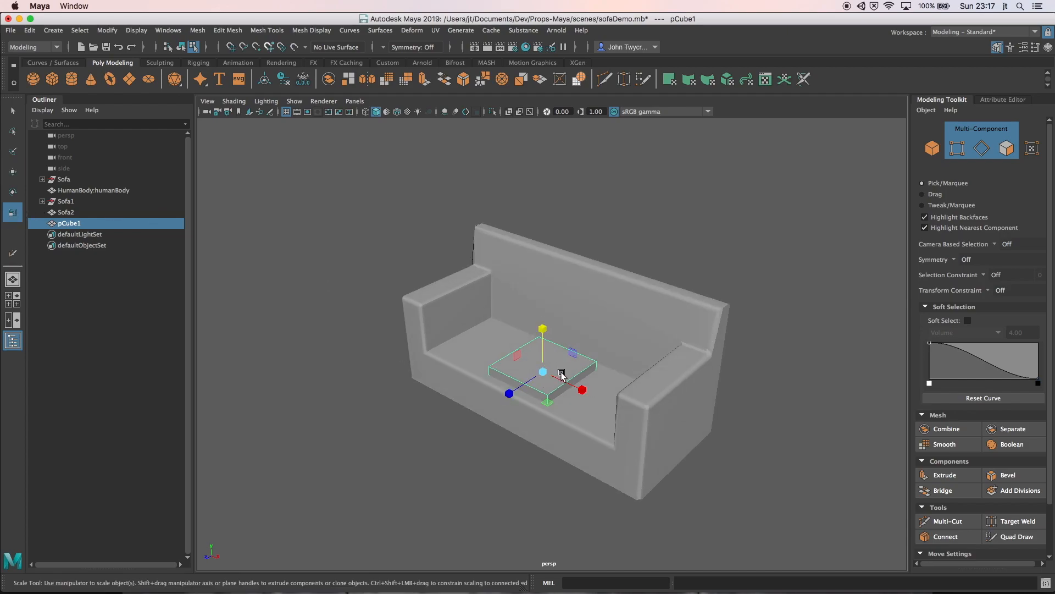
drag(545, 374, 559, 378)
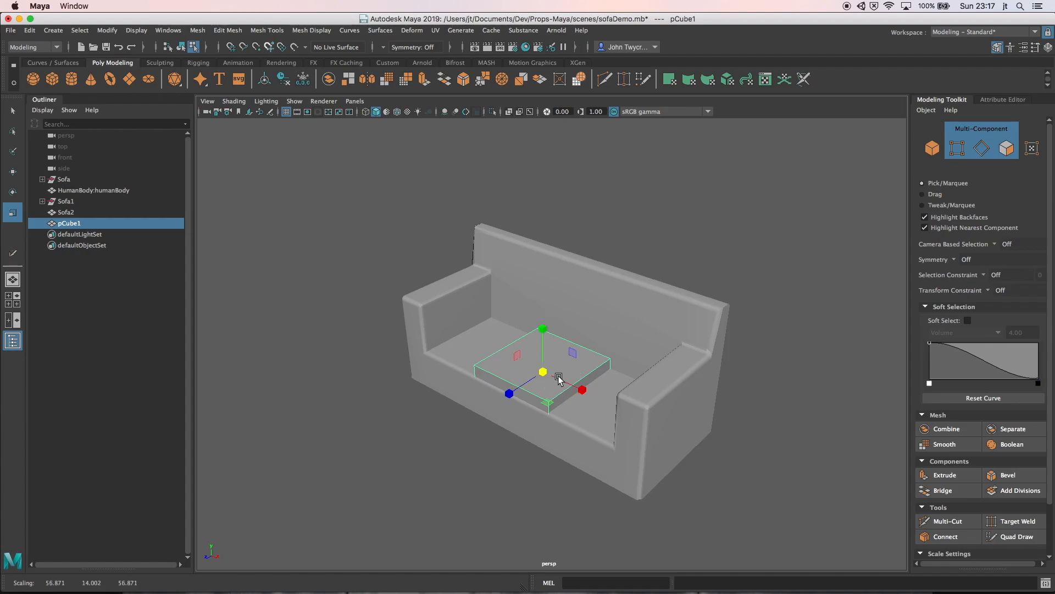
- Shift the block against the left armrest and widen it along X to fill the left half of the seat
key(w)
drag(585, 391, 553, 374)
key(r)
drag(548, 374, 556, 375)
- Try a duplicate of the cushion block on the right half of the seat, and delete the copy
key(ctrl+d)
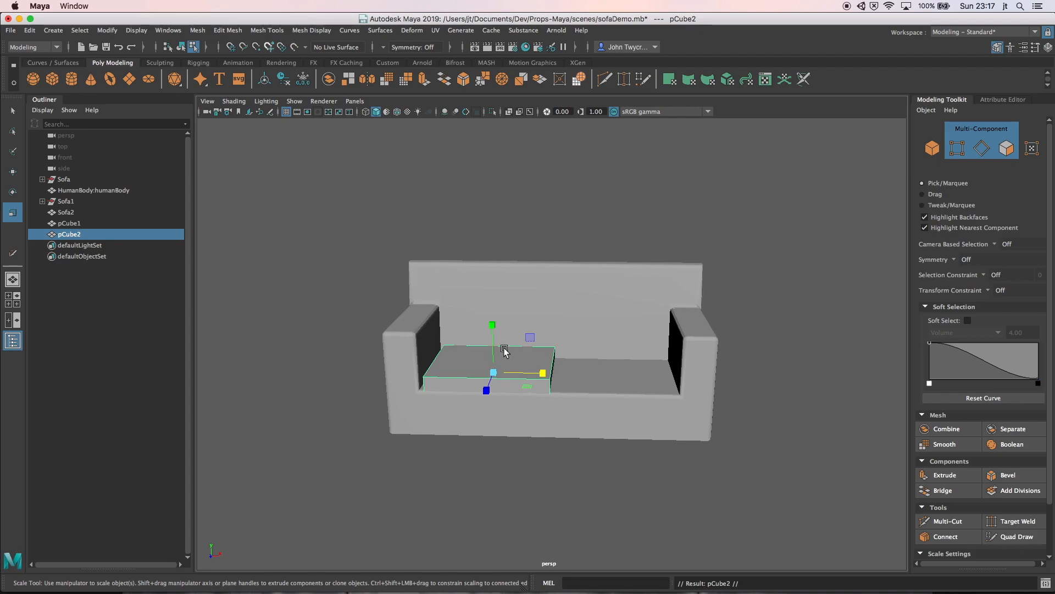
click(30, 31)
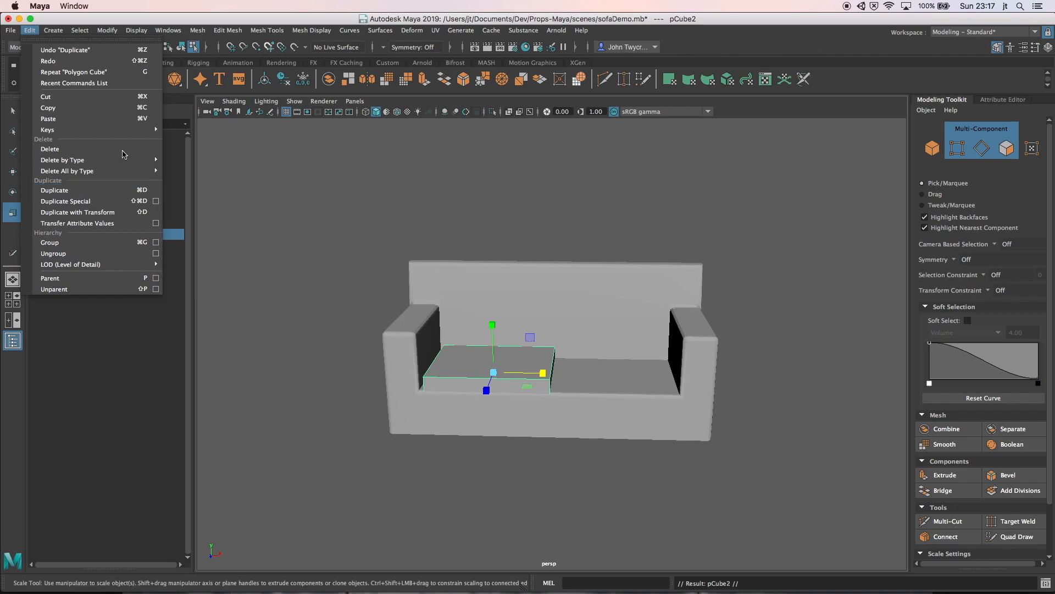
click(12, 174)
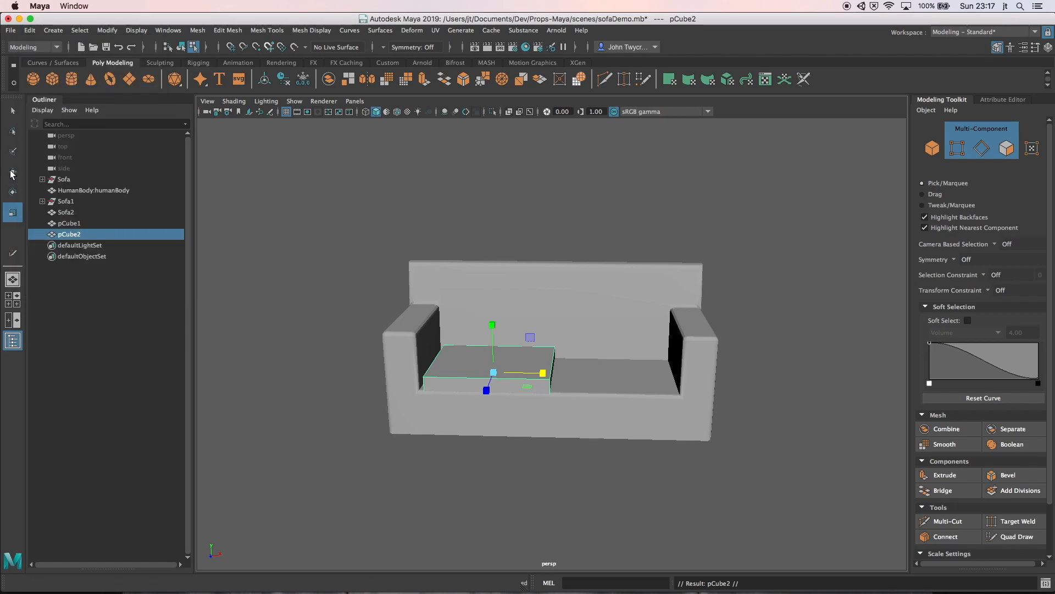
click(12, 172)
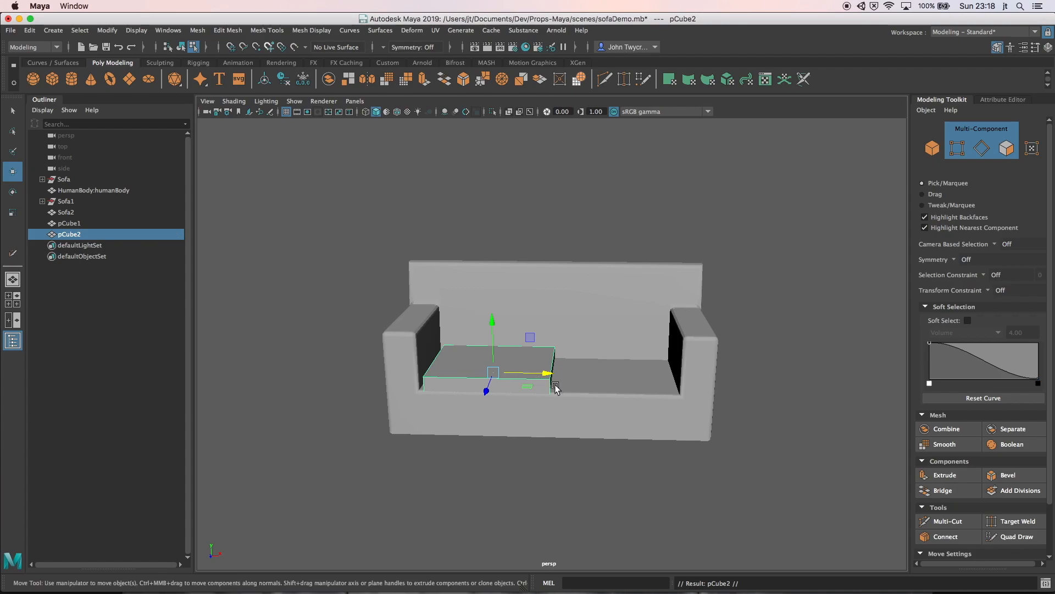
drag(543, 374, 665, 374)
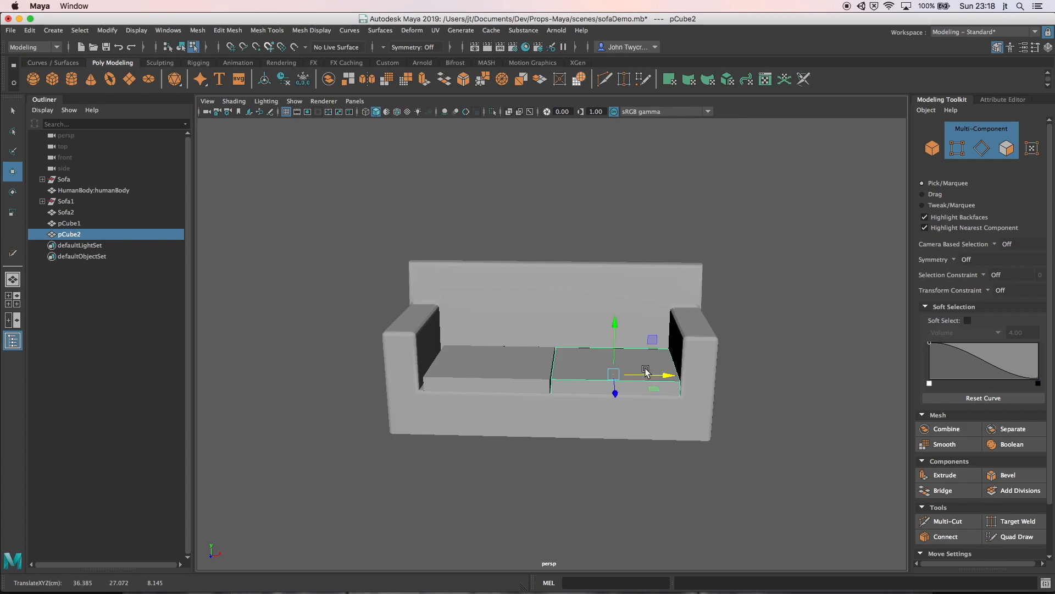
key(Delete)
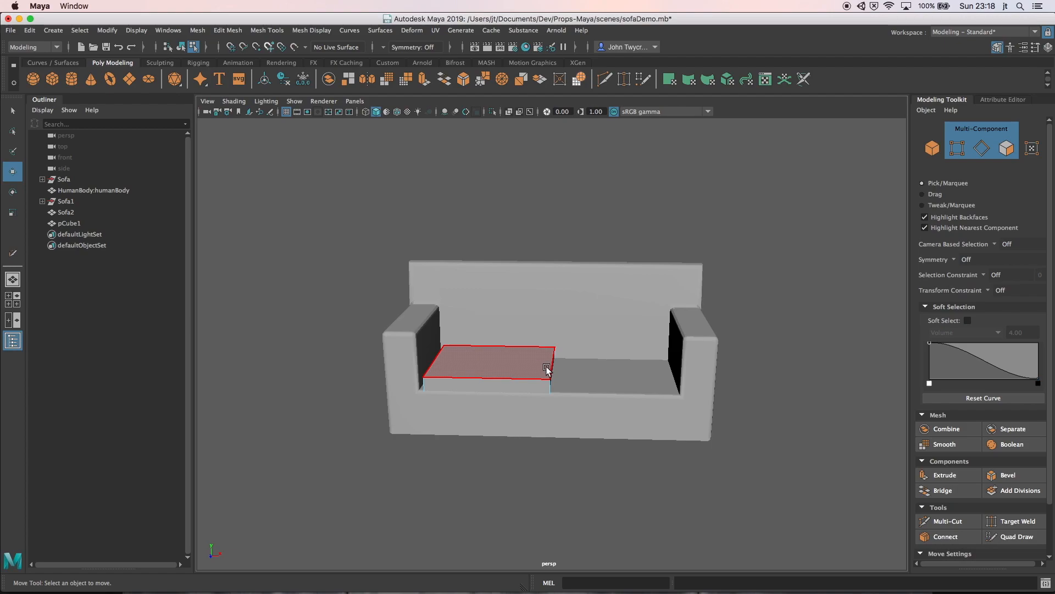
- Select the remaining cushion block as an object, raise it slightly, and reduce its height
click(932, 148)
click(492, 351)
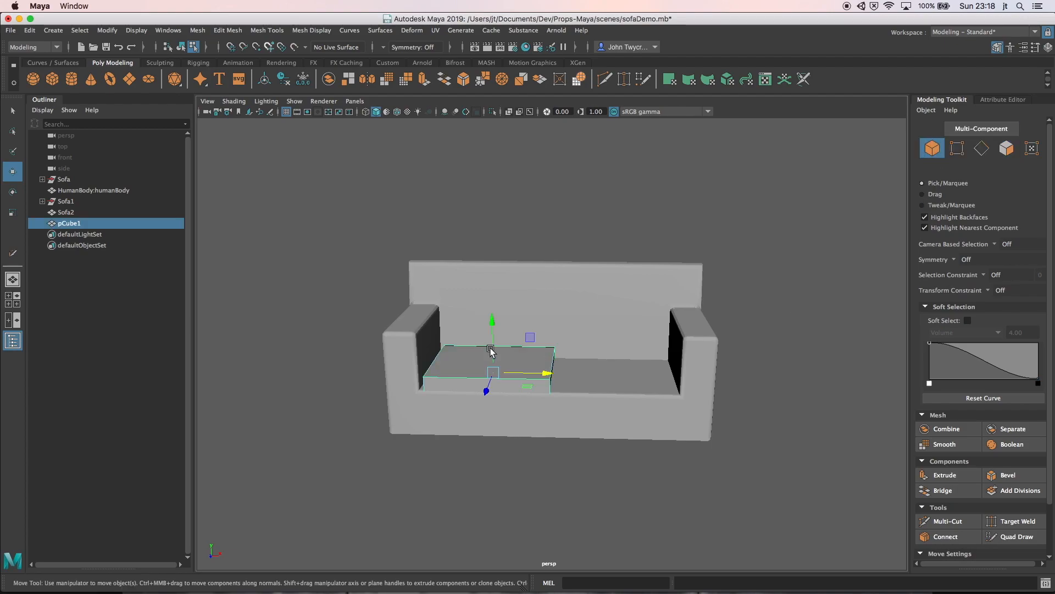
click(493, 318)
drag(493, 318, 493, 337)
click(12, 212)
- Bevel all edges of the cushion block with a fraction of 0.5 and 3 segments
click(235, 31)
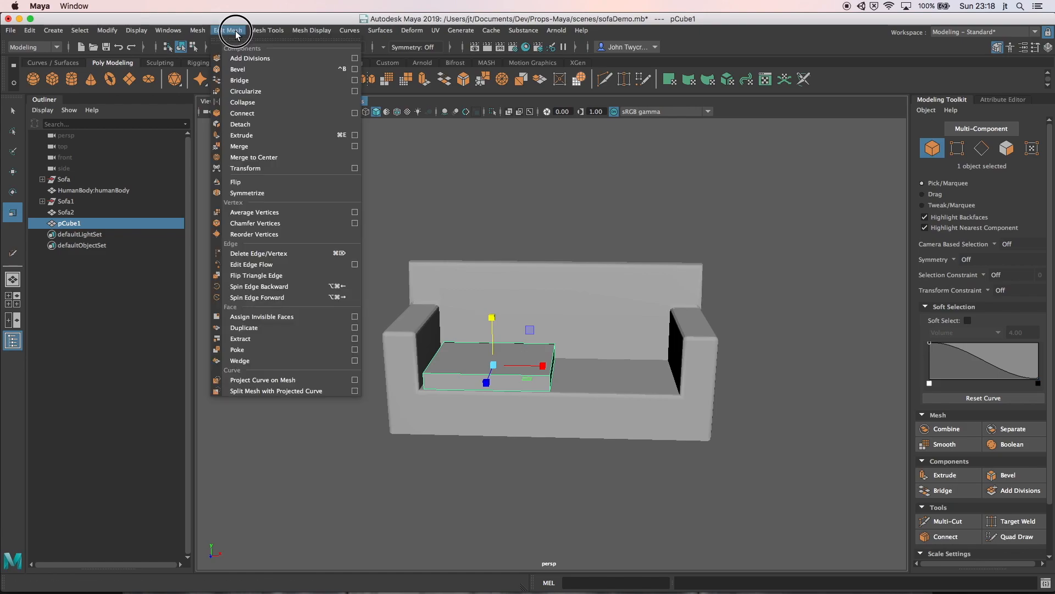
click(259, 72)
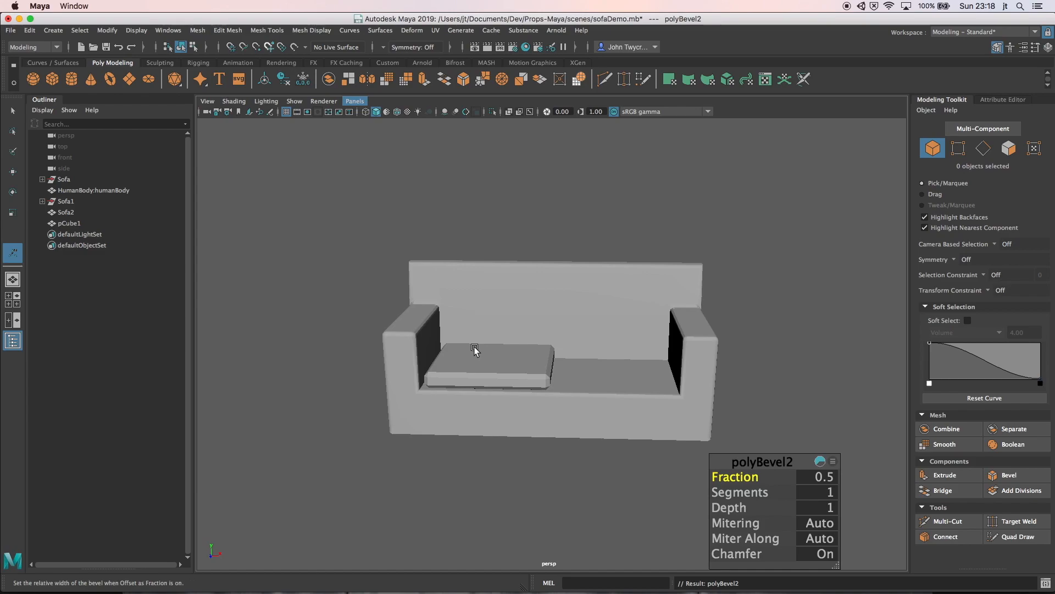
click(832, 498)
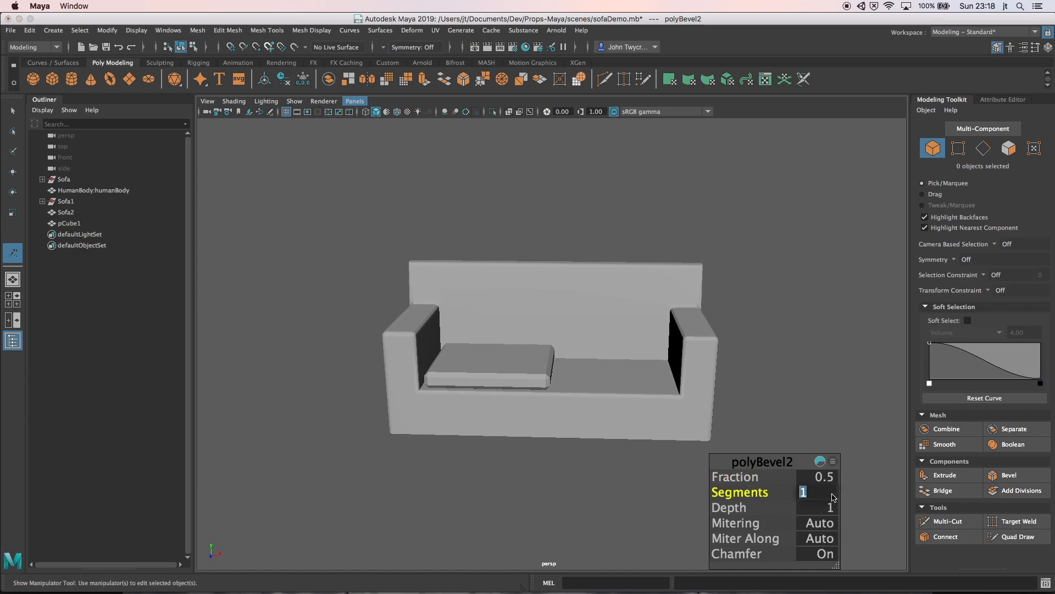
text(3)
key(Return)
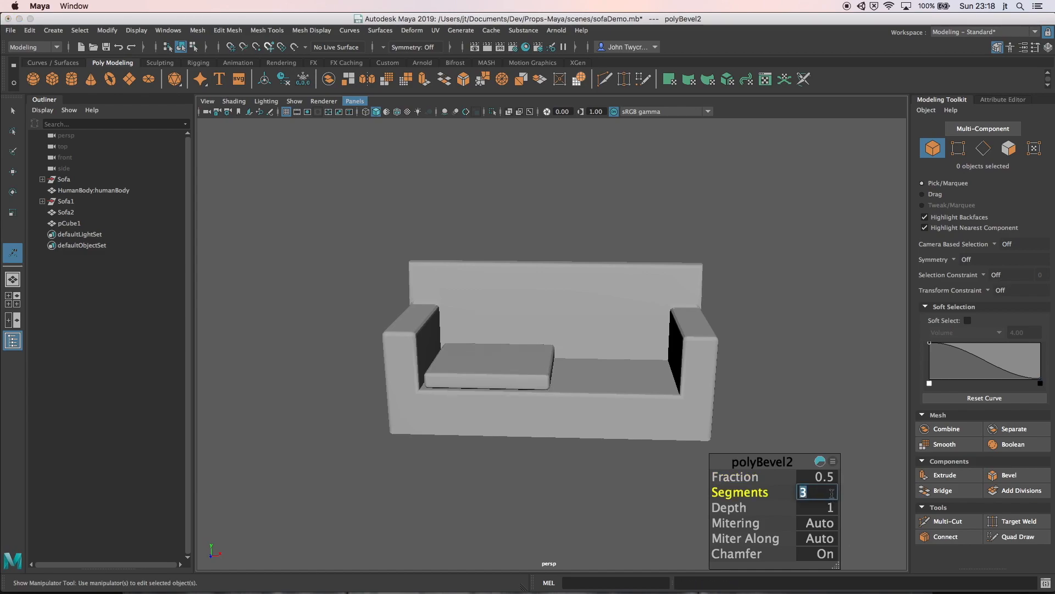
click(523, 386)
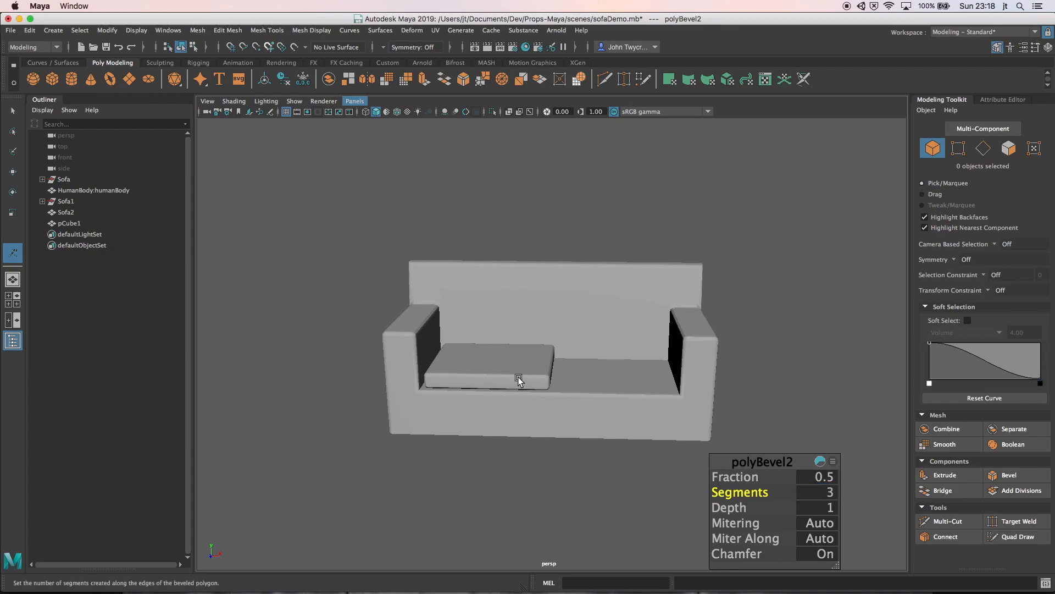
- Duplicate the bevelled seat cushion and move the copy along X onto the empty right half of the seat
click(519, 380)
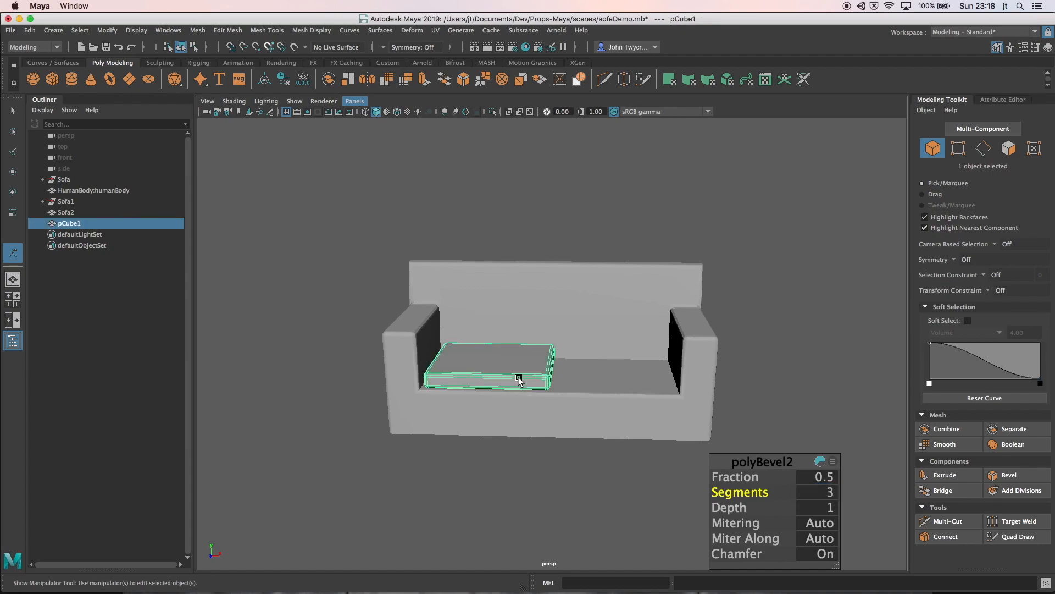
key(super+d)
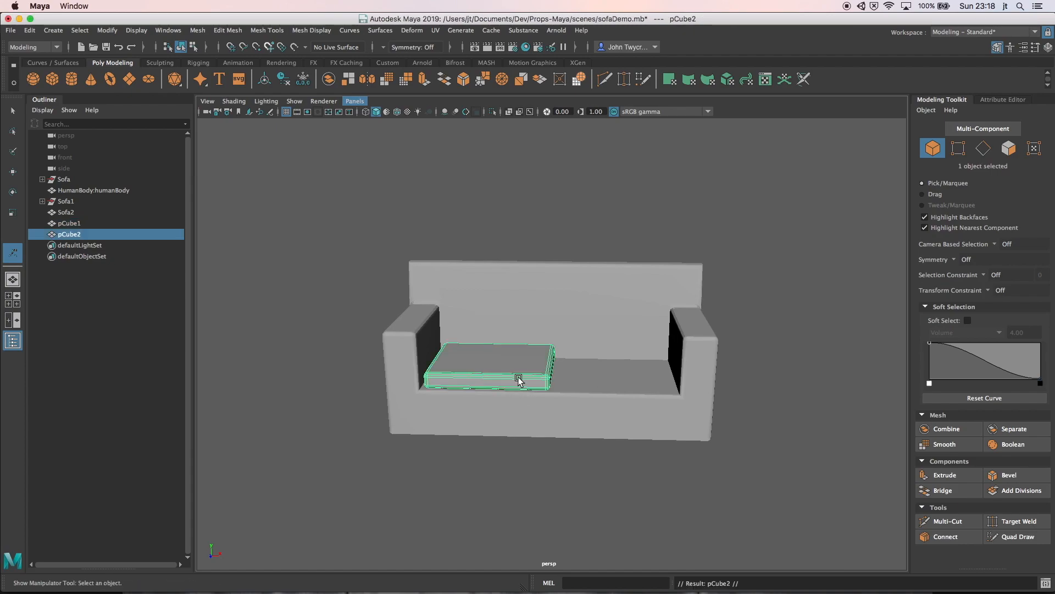
key(w)
drag(546, 366, 669, 372)
- Duplicate both seat cushions together, shift the copies vertically, and rotate them to about 77.5 degrees around X so they stand upright
shift+click(472, 366)
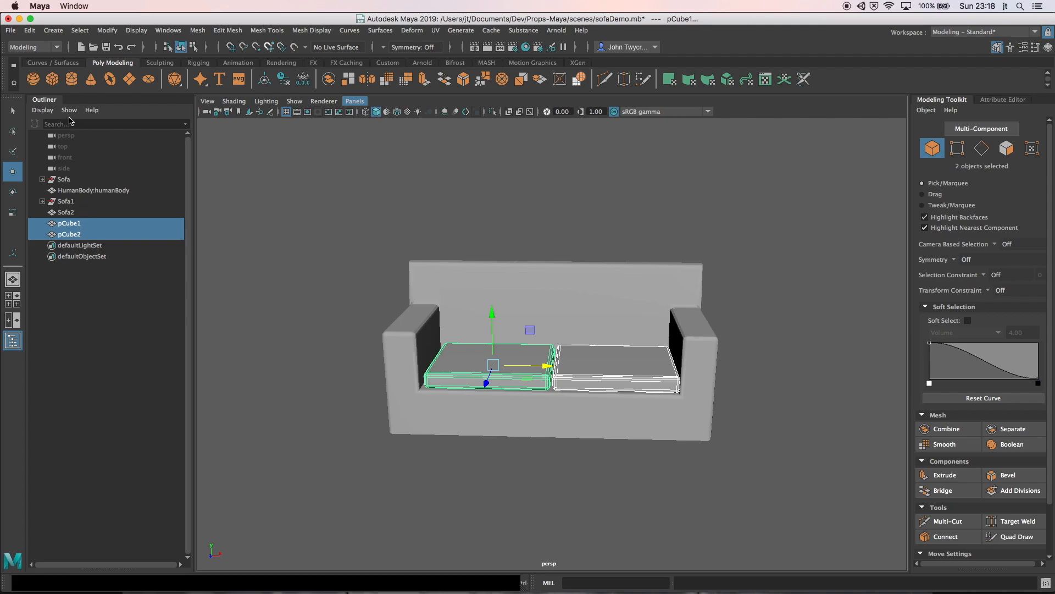
click(30, 30)
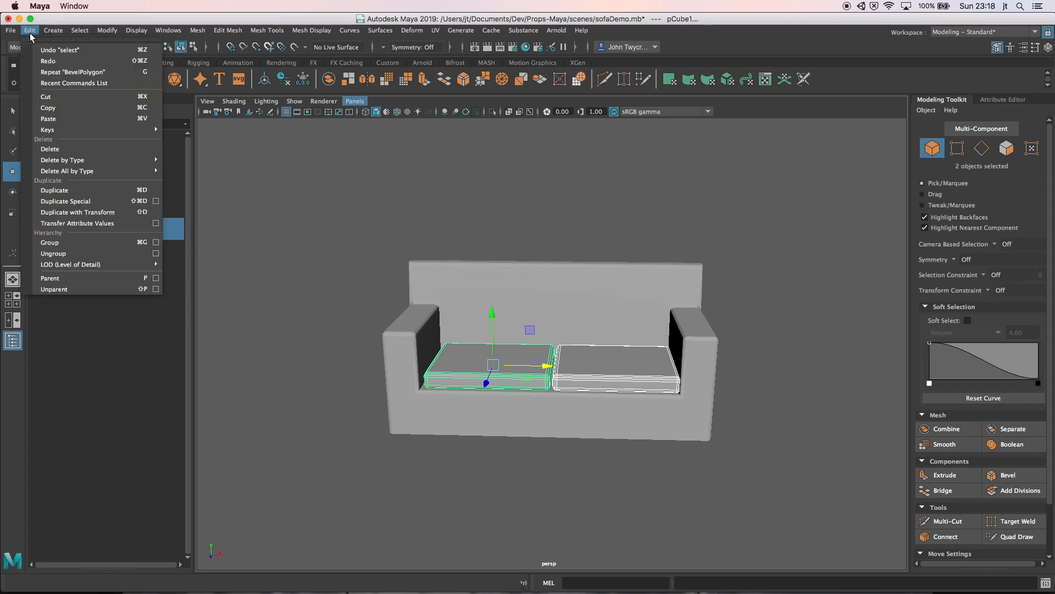
click(77, 190)
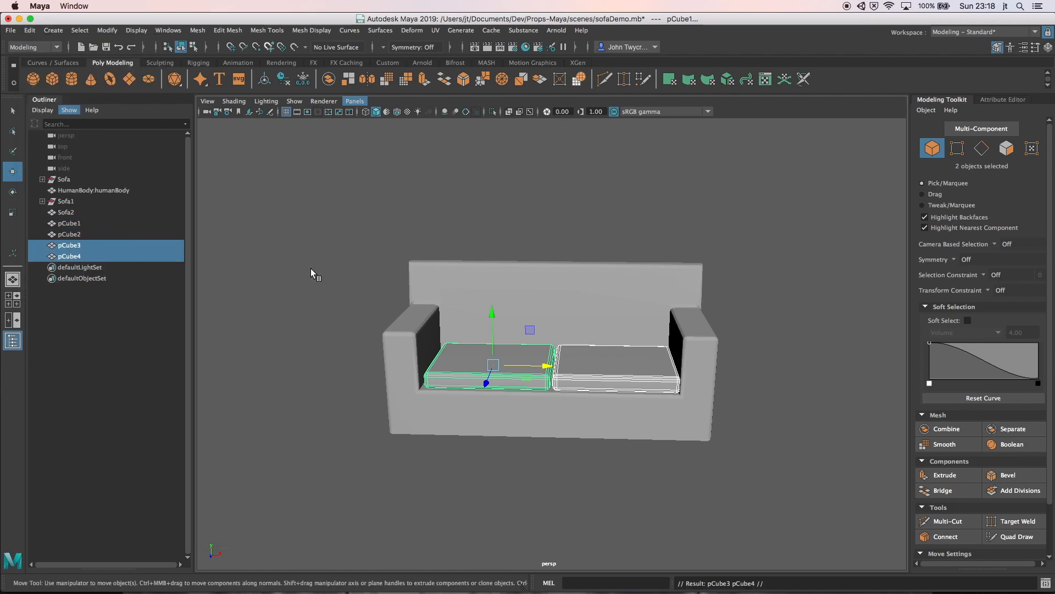
drag(490, 312, 486, 358)
key(e)
alt+drag(405, 328, 497, 325)
drag(575, 304, 583, 306)
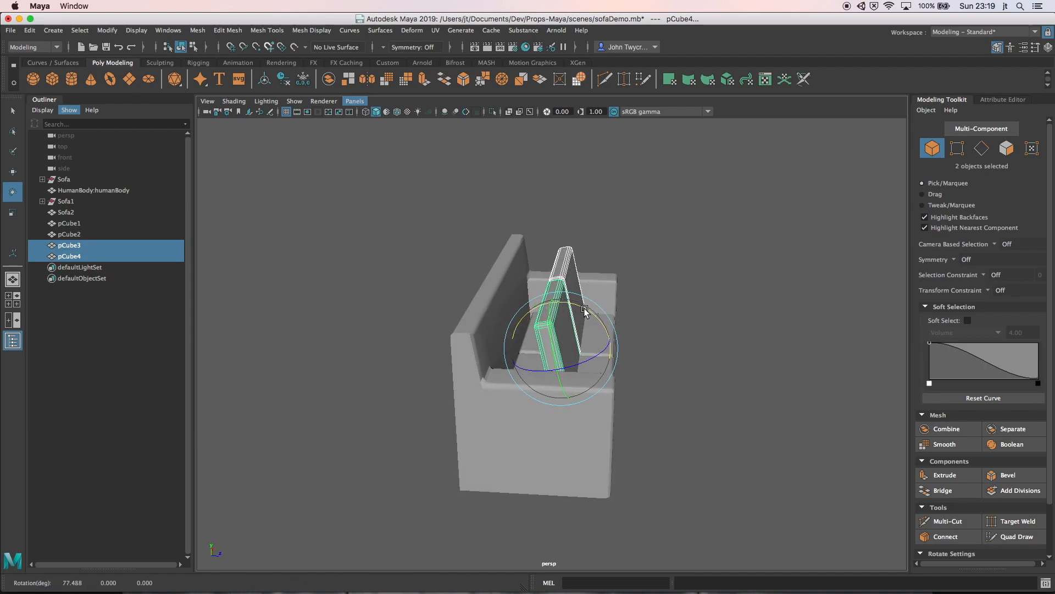
- Move the two upright cushion copies back against the sofa's backrest to form the back cushions
key(w)
drag(601, 341, 555, 351)
drag(523, 397, 434, 386)
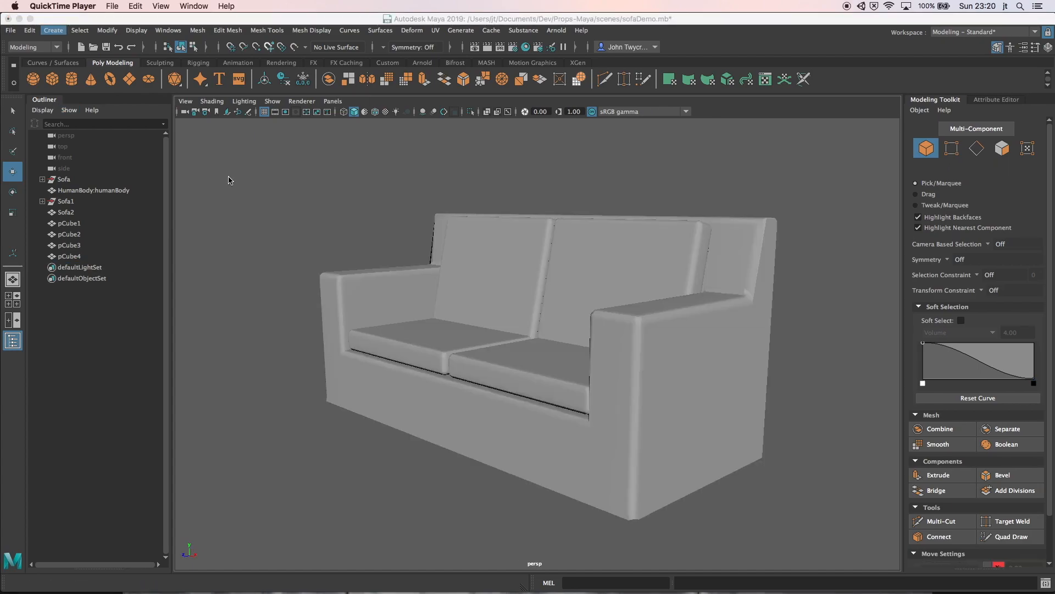
- Select the sofa body with all four cushions and assign them a new Lambert material
drag(233, 163, 813, 530)
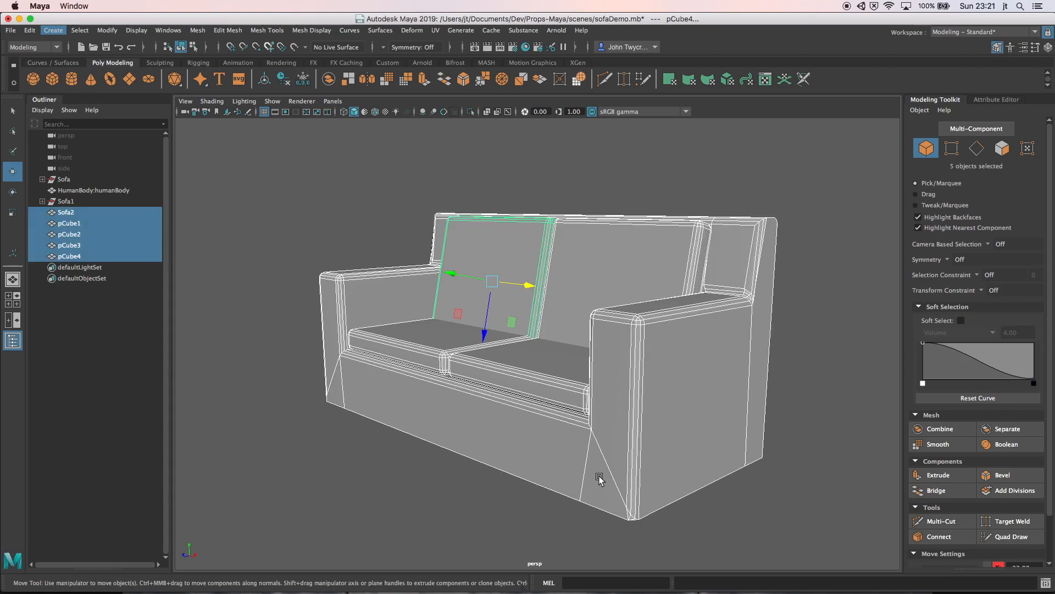
right_drag(506, 437, 512, 561)
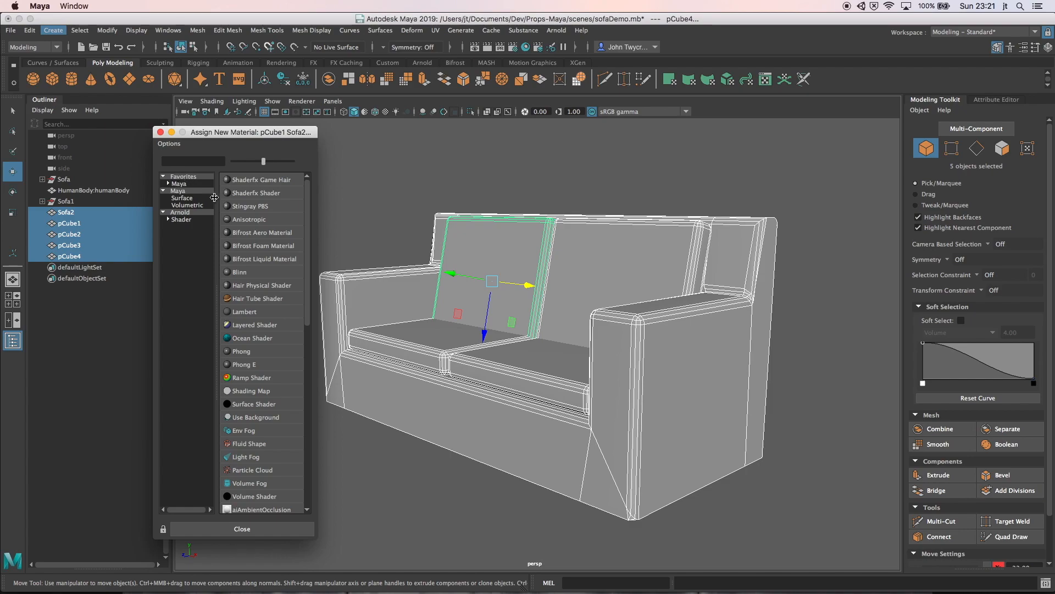
click(184, 198)
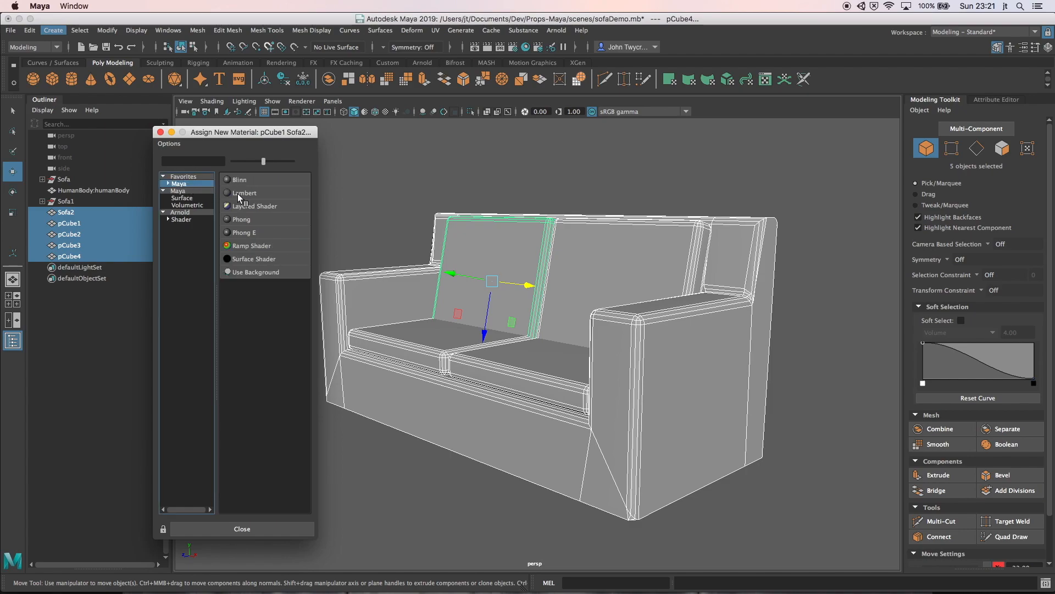
click(238, 195)
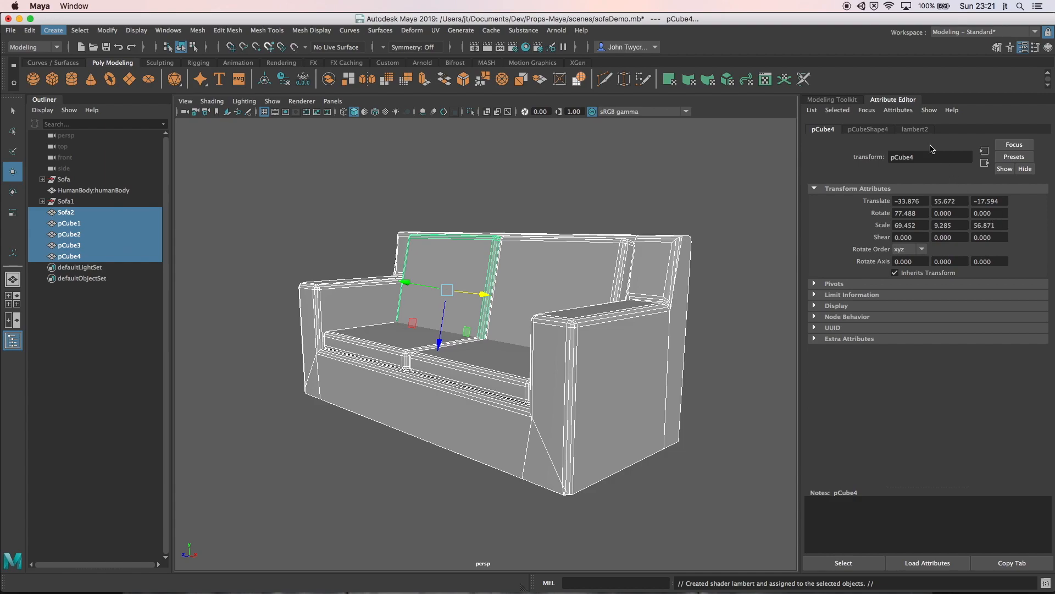
- Set the new Lambert material's color to white, rename it Sofa_lambert2, and deselect the sofa
click(915, 130)
drag(981, 253, 1026, 252)
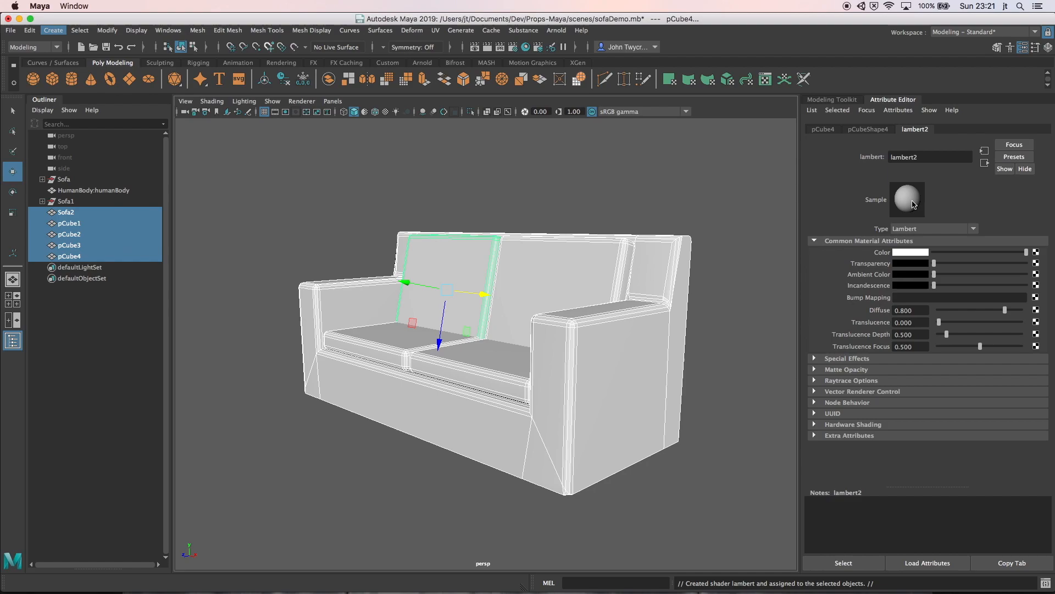
click(891, 158)
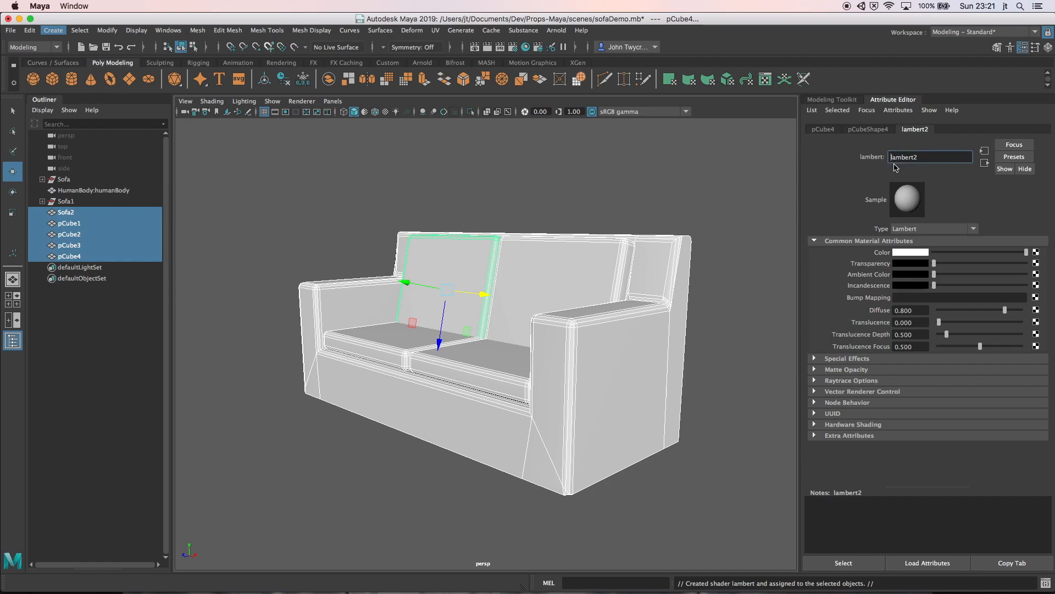
key(Return)
click(682, 193)
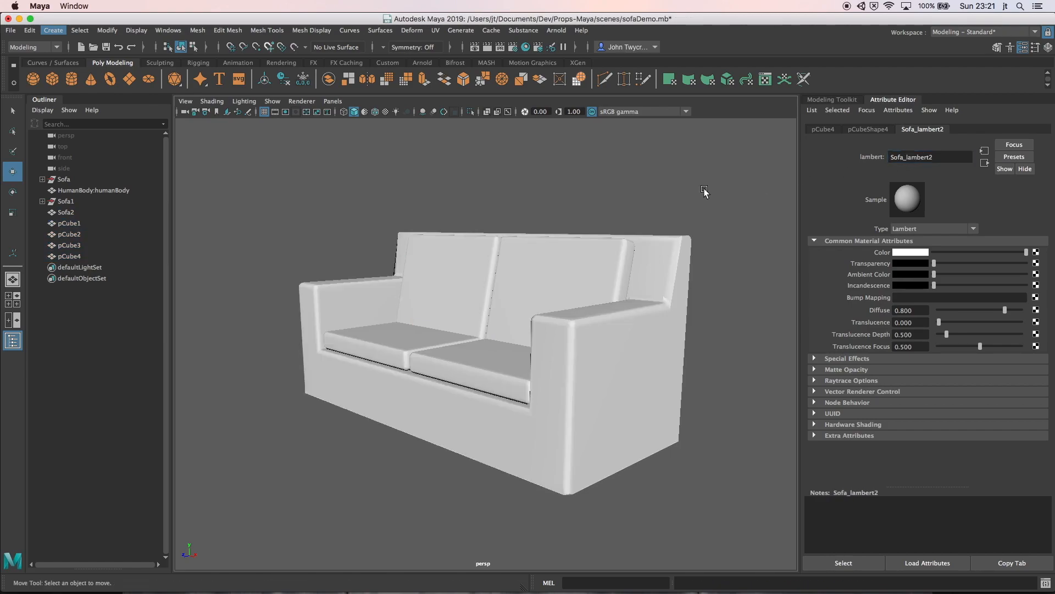
alt+drag(680, 193, 681, 194)
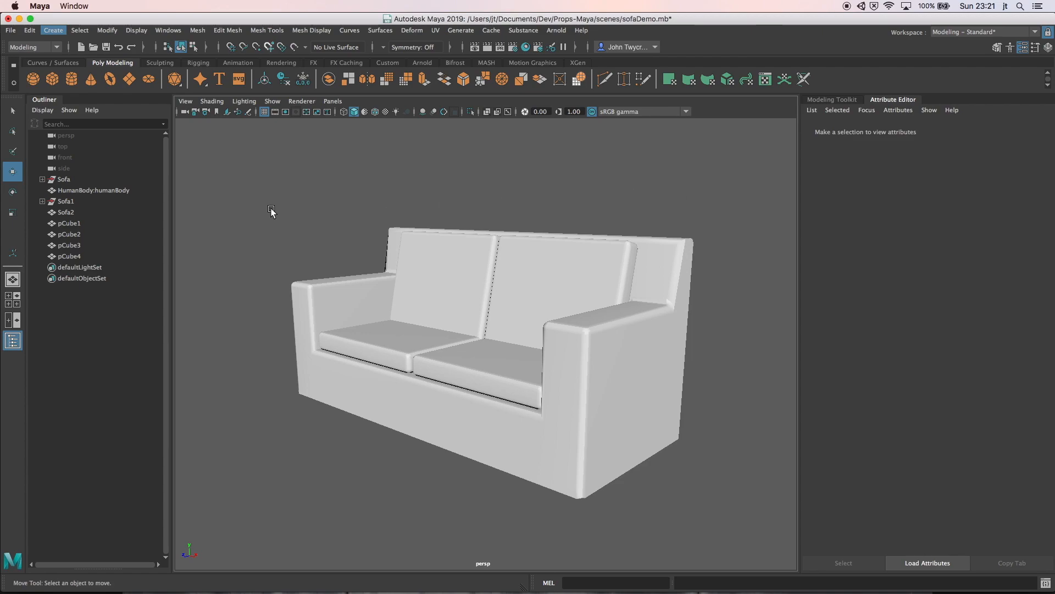